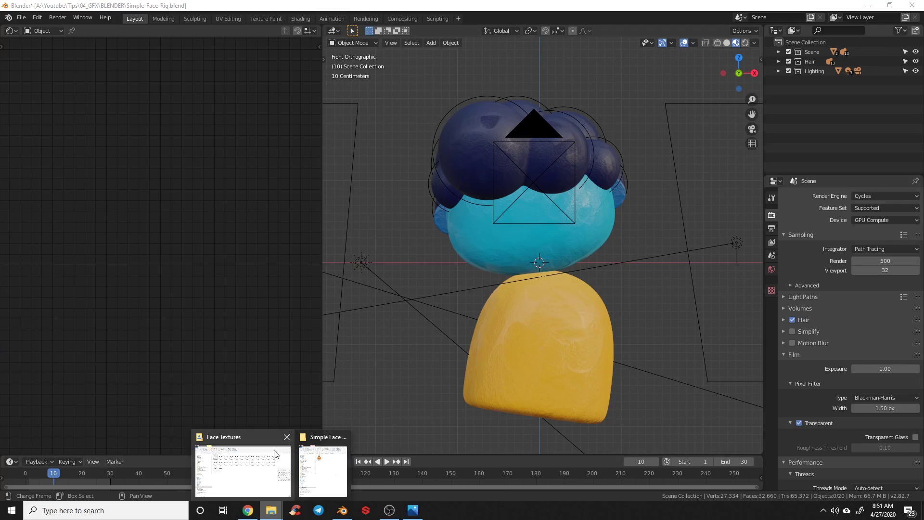
Review the Face Textures folder, its 25 face images and the Face Guide grid
{"action": "left_click", "coordinate": [269, 463]}
{"action": "left_click", "coordinate": [245, 112]}
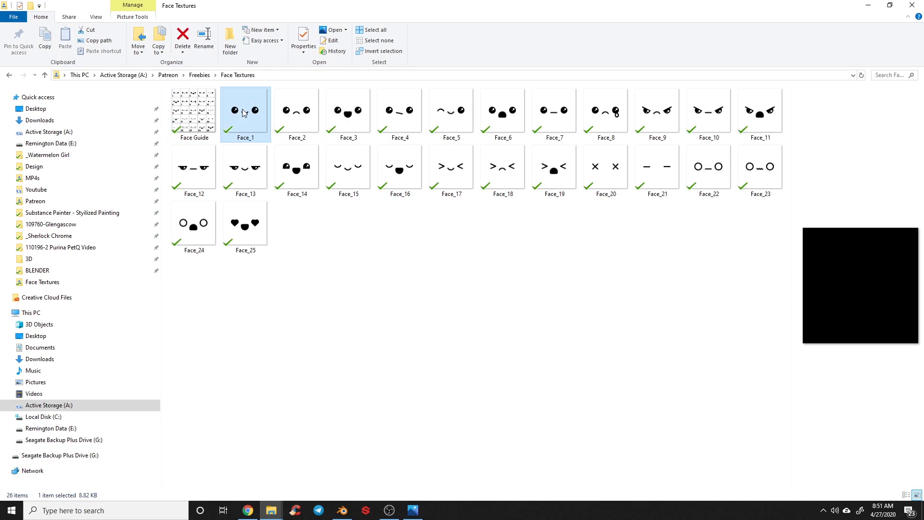
{"action": "left_click", "coordinate": [257, 251], "text": "shift"}
{"action": "left_click", "coordinate": [329, 297]}
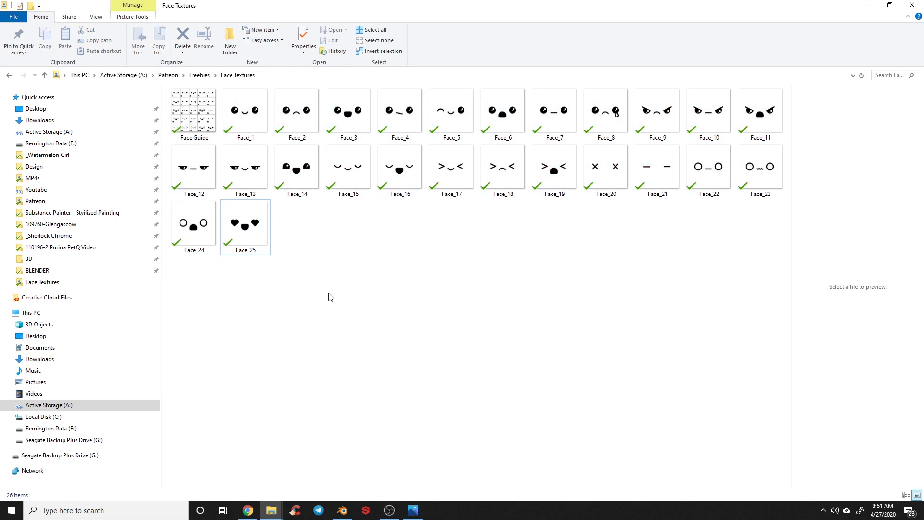
{"action": "left_click", "coordinate": [193, 112]}
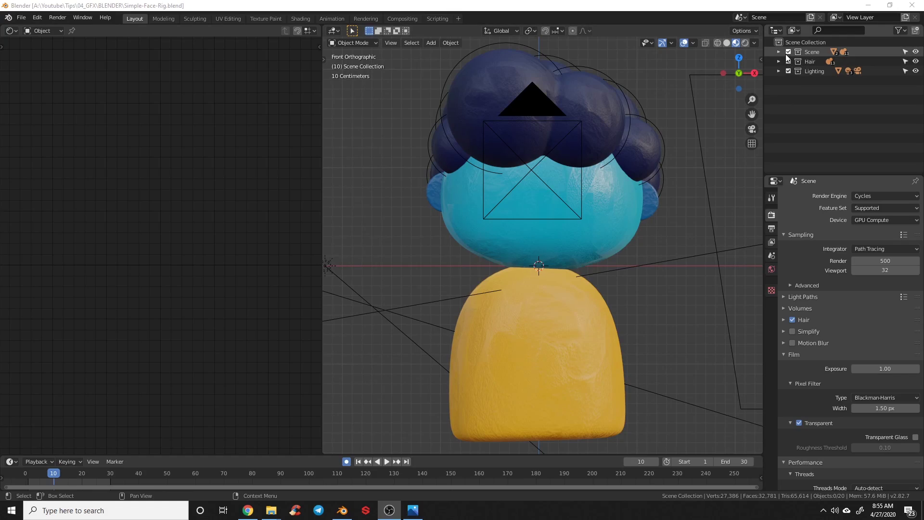
Hide the Scene, Hair and Lighting collections in the outliner
{"action": "left_click", "coordinate": [788, 52]}
{"action": "left_click", "coordinate": [788, 72]}
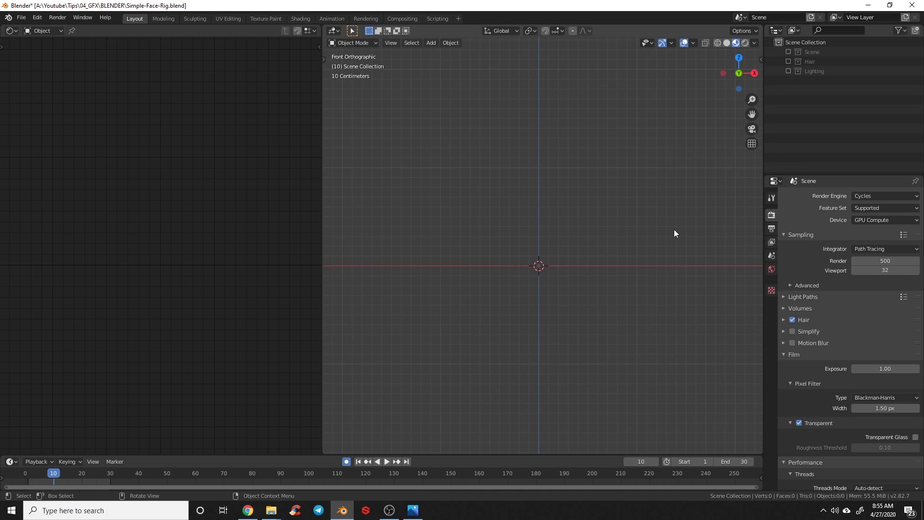
{"action": "key", "text": "n"}
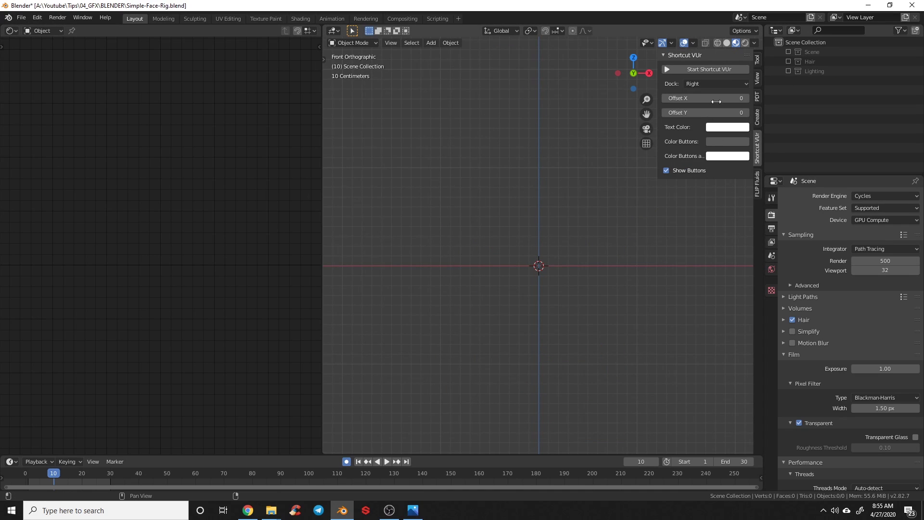
{"action": "key", "text": "n"}
Import Face_1.png from the Face Textures folder as an image plane
{"action": "left_click", "coordinate": [21, 17]}
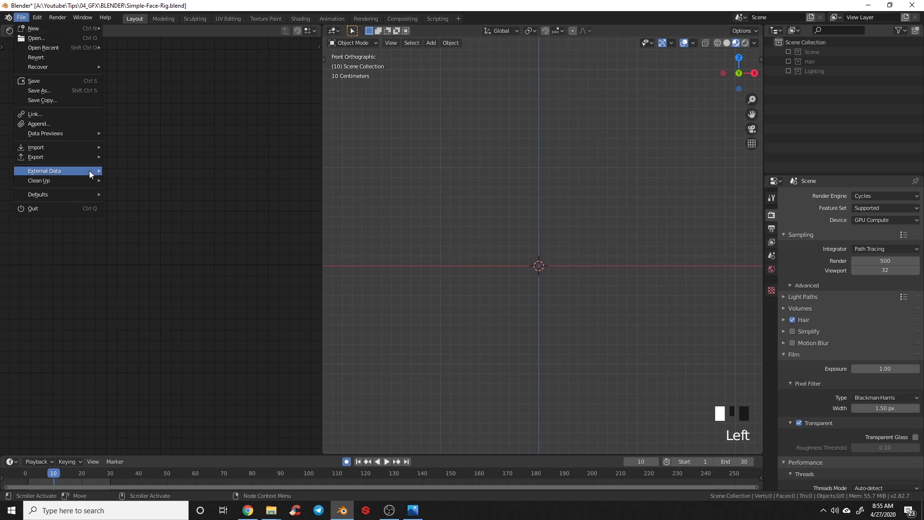
{"action": "mouse_move", "coordinate": [57, 147]}
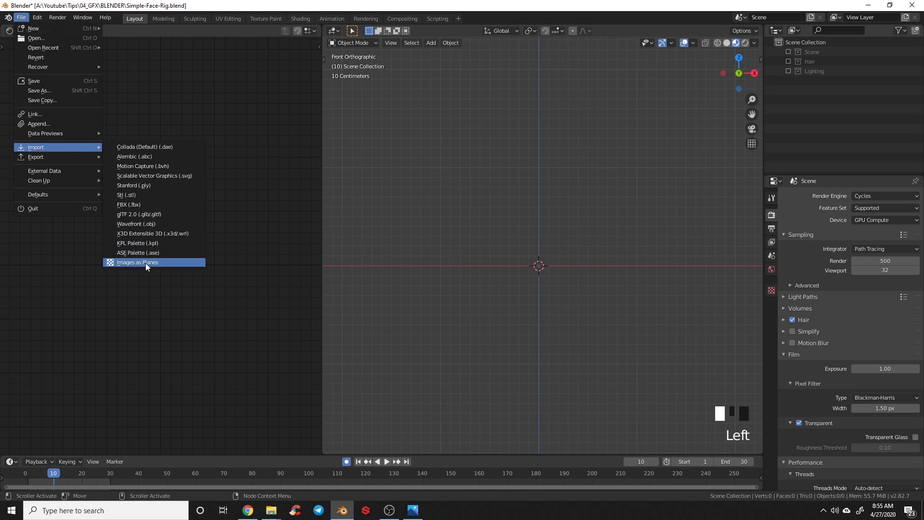
{"action": "left_click", "coordinate": [145, 264]}
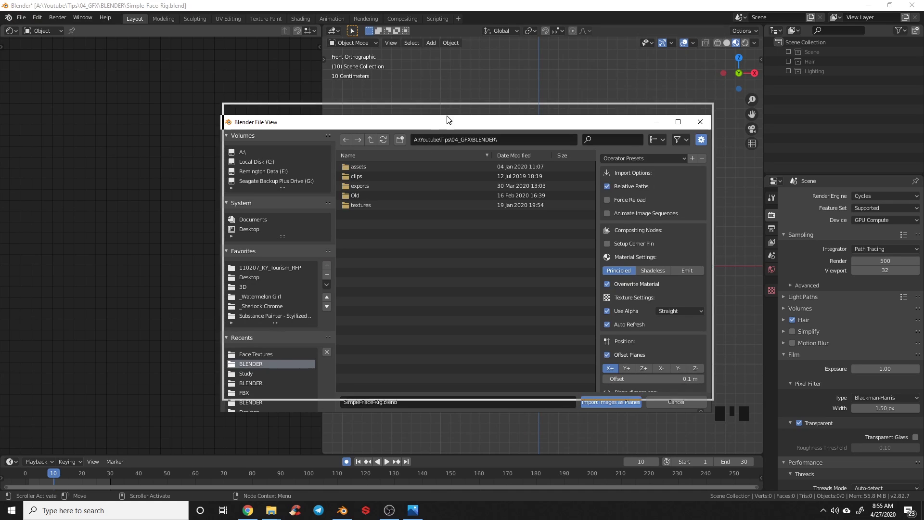
{"action": "left_click", "coordinate": [259, 349]}
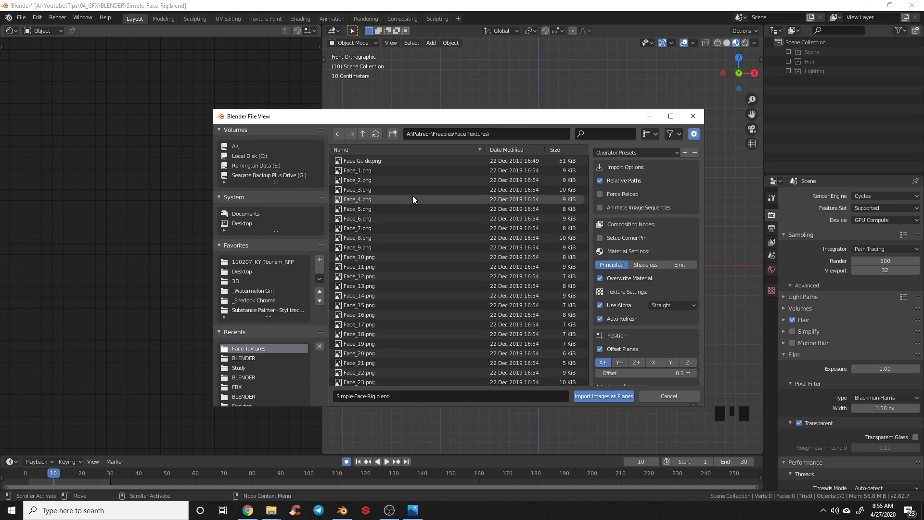
{"action": "left_click", "coordinate": [396, 170]}
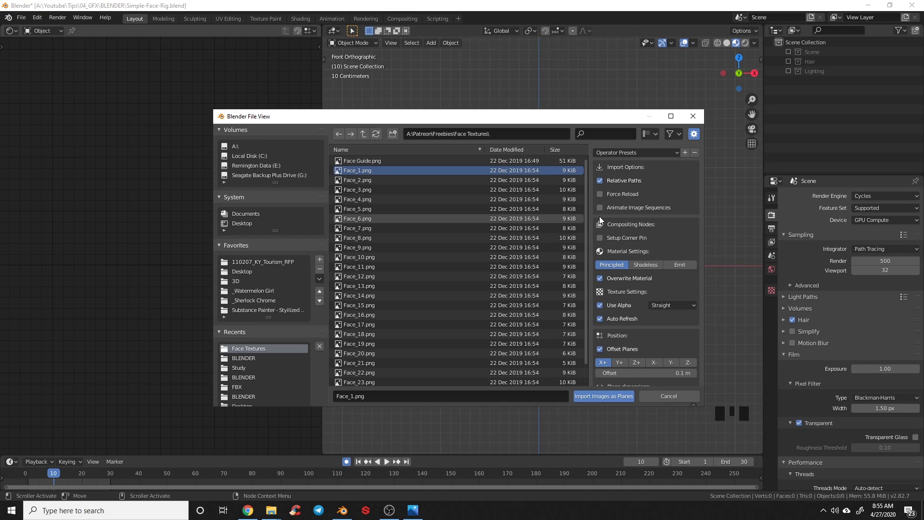
{"action": "left_click", "coordinate": [621, 398]}
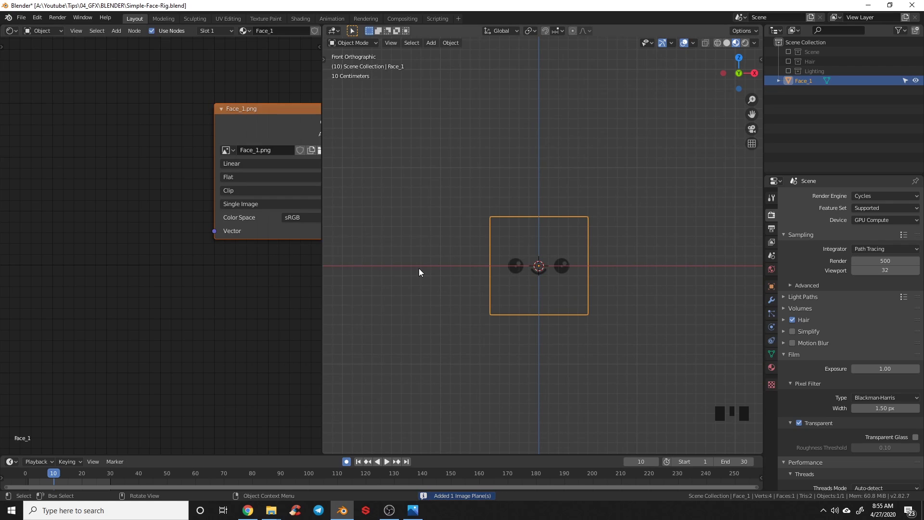
Link the Face_1.png image node's Color and Alpha to the Principled BSDF
{"action": "middle_click_drag", "start_coordinate": [163, 266], "coordinate": [96, 287]}
{"action": "scroll", "coordinate": [107, 251], "scroll_direction": "down", "scroll_amount": 4}
{"action": "left_click", "coordinate": [123, 156]}
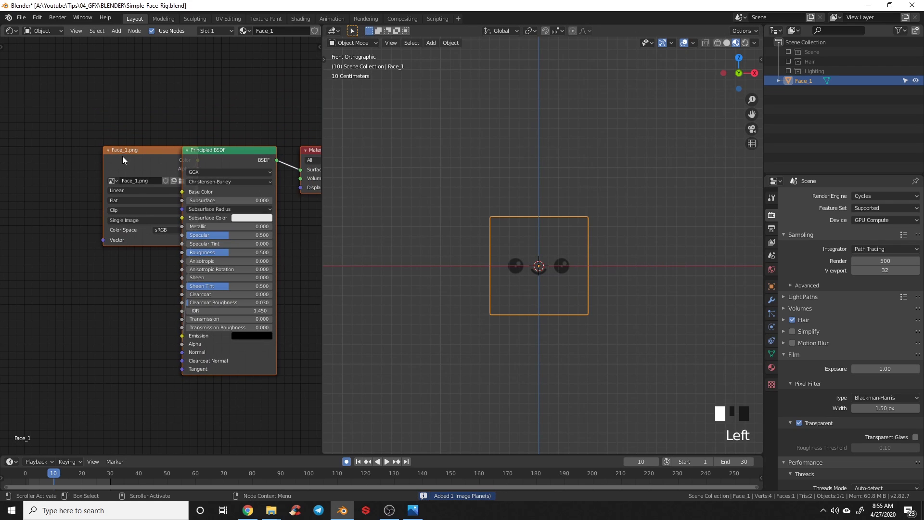
{"action": "left_click_drag", "start_coordinate": [138, 164], "coordinate": [86, 165]}
{"action": "mouse_move", "coordinate": [86, 210]}
{"action": "middle_mouse_down", "text": "shift"}
{"action": "mouse_move", "coordinate": [128, 209]}
{"action": "mouse_move", "coordinate": [115, 205]}
{"action": "mouse_move", "coordinate": [170, 162]}
{"action": "middle_mouse_up", "text": "shift"}
{"action": "scroll", "coordinate": [116, 204], "scroll_direction": "up", "scroll_amount": 3}
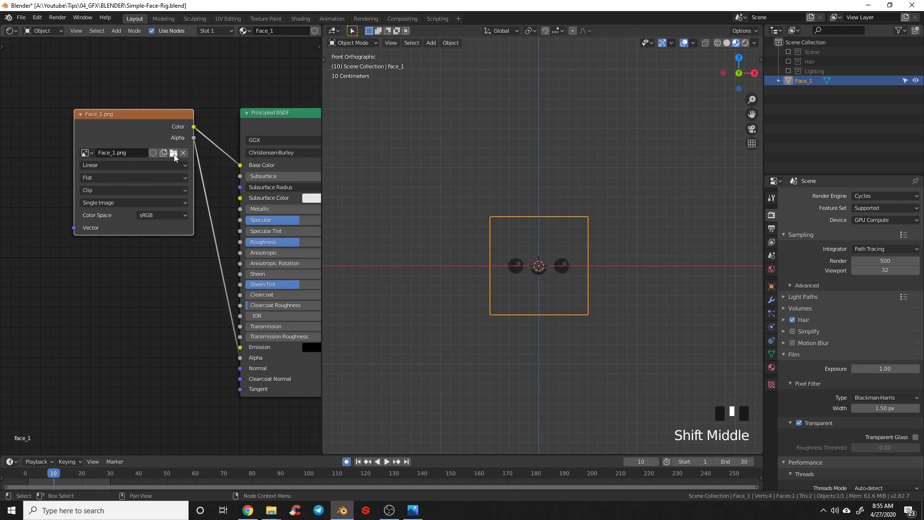
{"action": "left_click", "coordinate": [174, 154]}
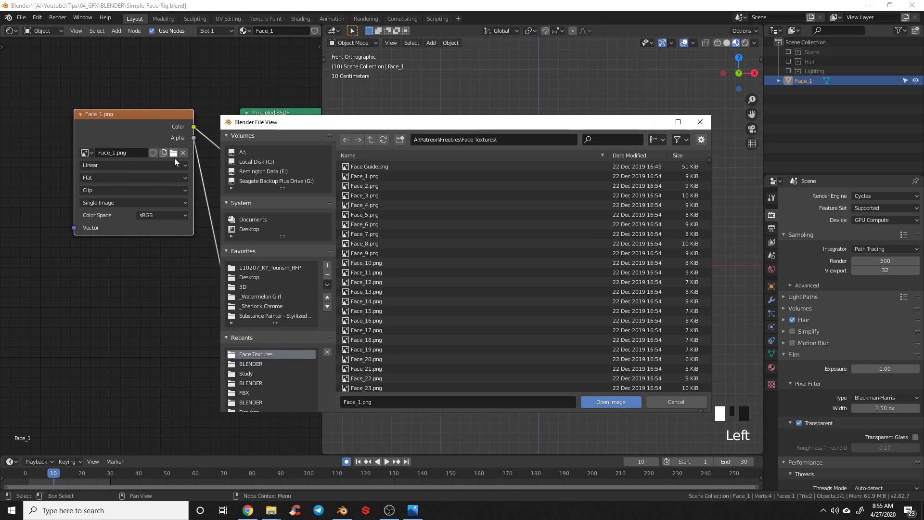
{"action": "double_click", "coordinate": [383, 176]}
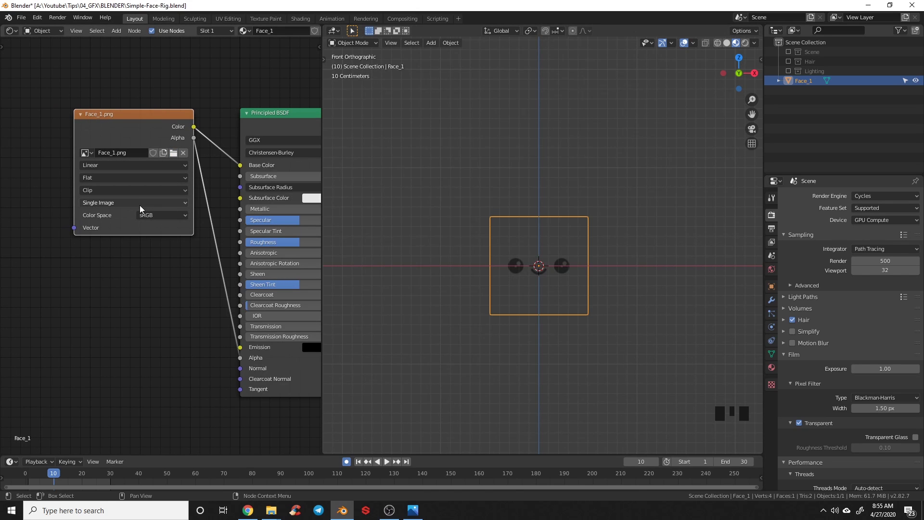
Make the image source an Image Sequence loaded with all 25 face PNGs and scrub to preview
{"action": "left_click", "coordinate": [145, 203]}
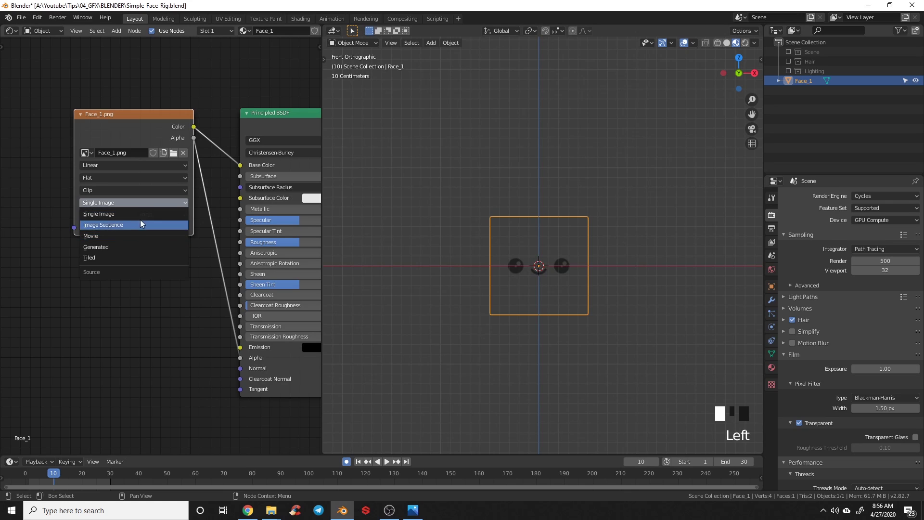
{"action": "left_click", "coordinate": [141, 224]}
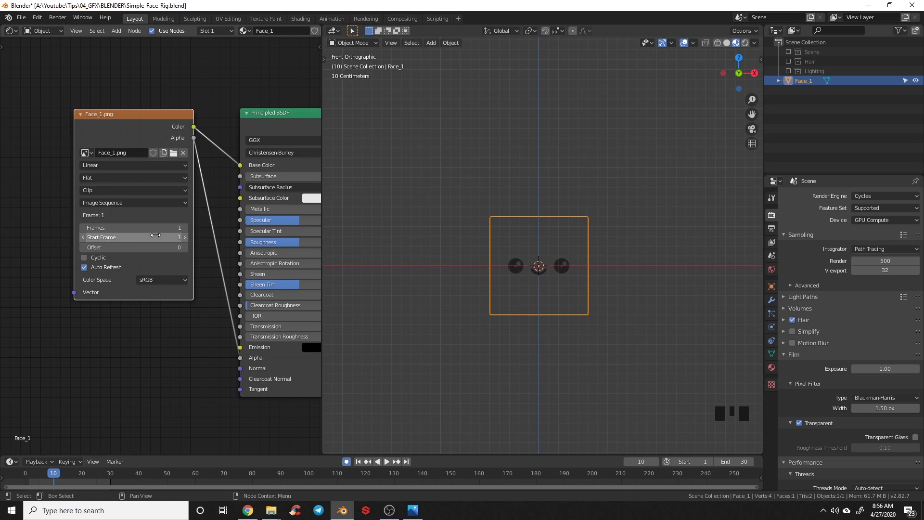
{"action": "left_click", "coordinate": [174, 154]}
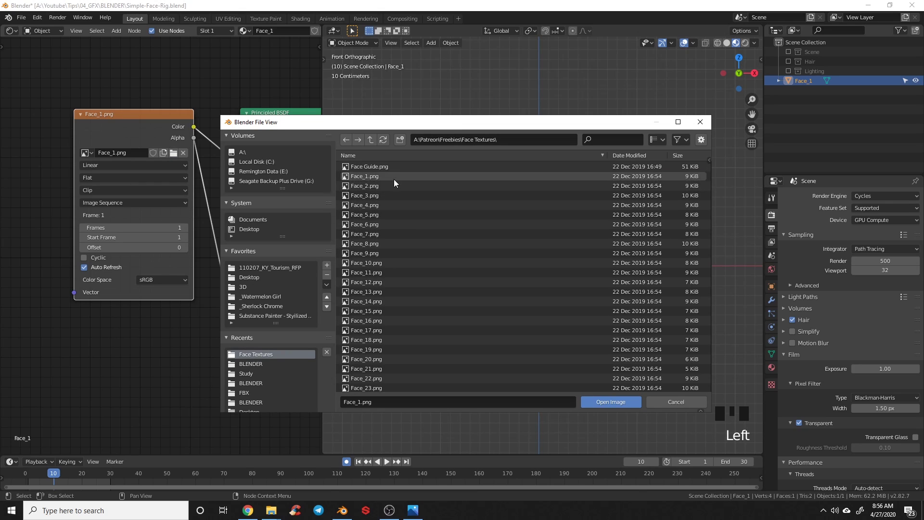
{"action": "scroll", "coordinate": [405, 377], "scroll_direction": "down", "scroll_amount": 1}
{"action": "left_click", "coordinate": [403, 385], "text": "shift"}
{"action": "left_click", "coordinate": [612, 405]}
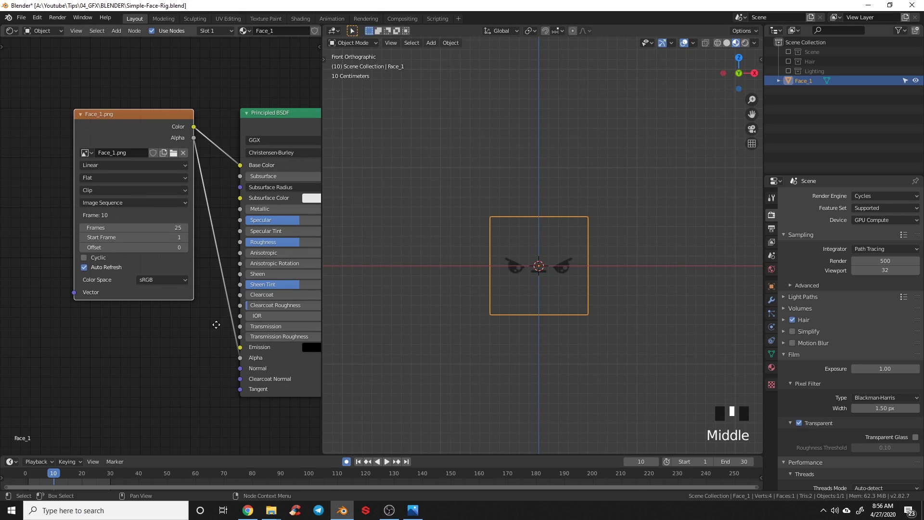
{"action": "middle_click_drag", "start_coordinate": [215, 322], "coordinate": [205, 306]}
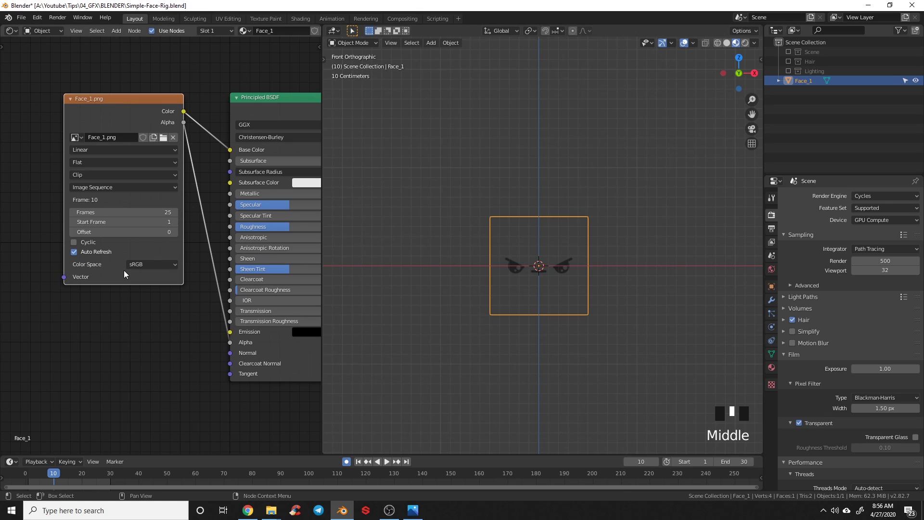
{"action": "mouse_move", "coordinate": [63, 474]}
{"action": "left_mouse_down"}
{"action": "mouse_move", "coordinate": [45, 474]}
{"action": "mouse_move", "coordinate": [80, 482]}
{"action": "mouse_move", "coordinate": [64, 491]}
{"action": "left_mouse_up"}
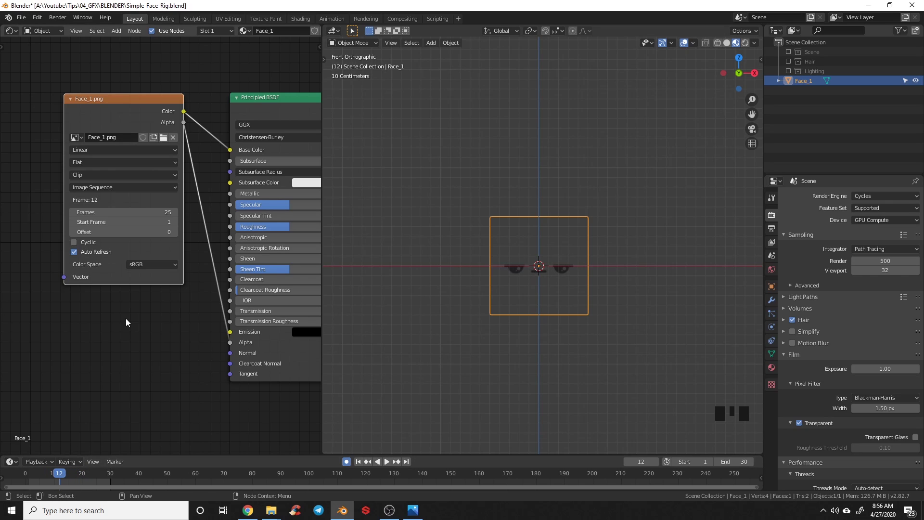
Set the sequence frame count to 1 and scrub the timeline to confirm the face stays fixed
{"action": "middle_click_drag", "start_coordinate": [128, 320], "coordinate": [152, 318], "text": "shift"}
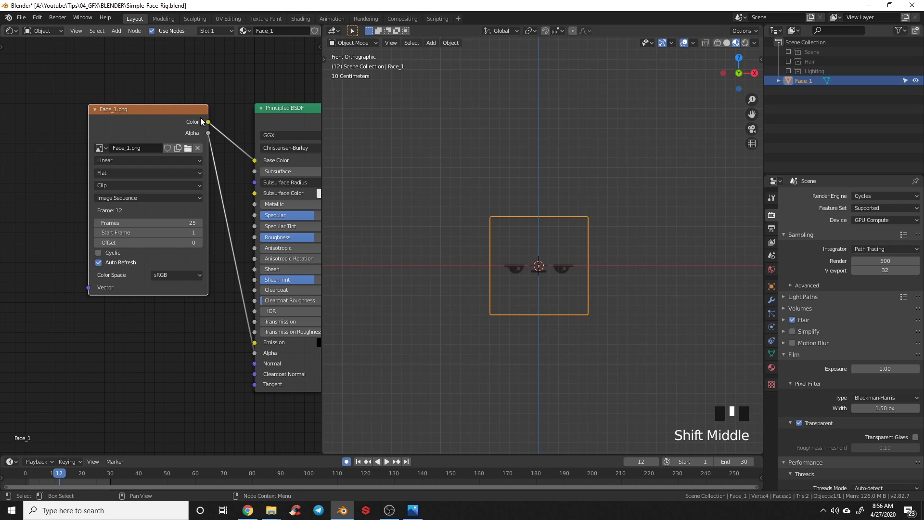
{"action": "left_click", "coordinate": [172, 111]}
{"action": "mouse_move", "coordinate": [172, 112]}
{"action": "middle_mouse_down", "text": "shift"}
{"action": "mouse_move", "coordinate": [201, 58]}
{"action": "mouse_move", "coordinate": [196, 199]}
{"action": "middle_mouse_up", "text": "shift"}
{"action": "scroll", "coordinate": [202, 58], "scroll_direction": "up", "scroll_amount": 3}
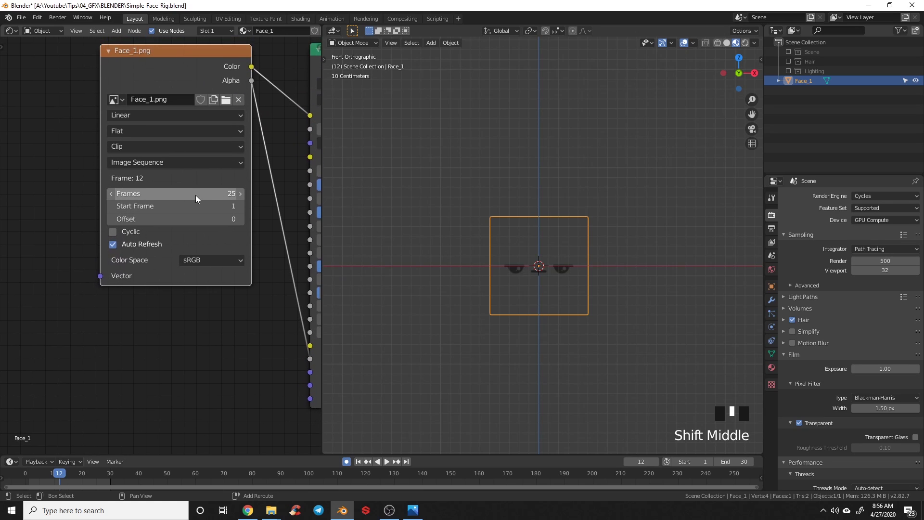
{"action": "left_click", "coordinate": [223, 194]}
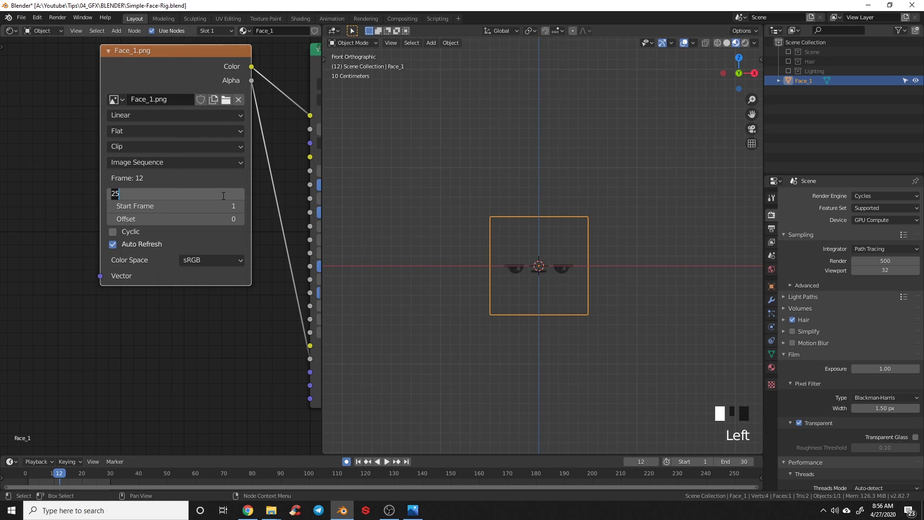
{"action": "type", "text": "1"}
{"action": "key", "text": "Return"}
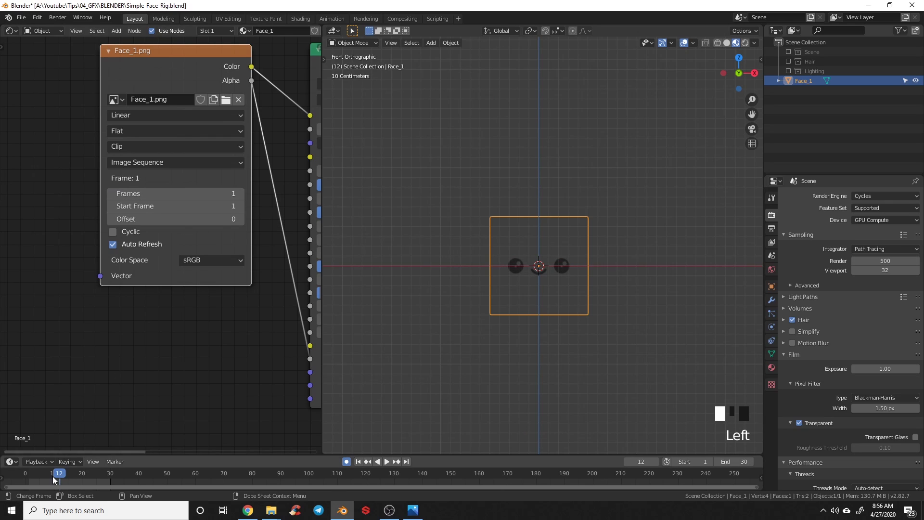
{"action": "left_click", "coordinate": [32, 475]}
{"action": "left_click_drag", "start_coordinate": [35, 475], "coordinate": [100, 485]}
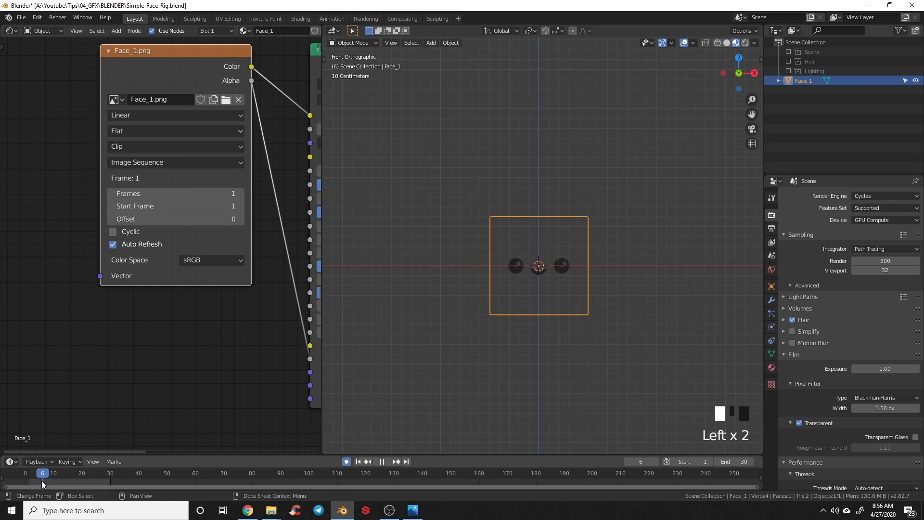
{"action": "key", "text": "space"}
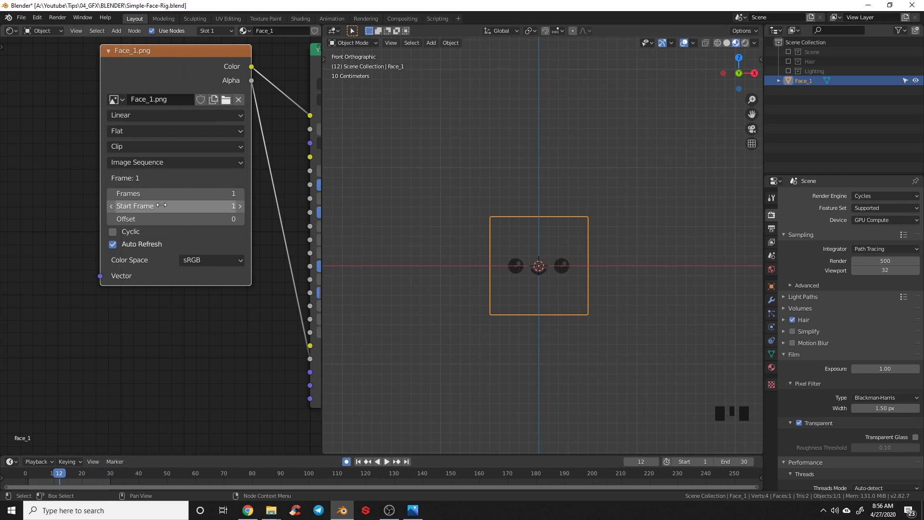
Step the image Offset upward while checking against the Face Guide reference
{"action": "left_click", "coordinate": [412, 510]}
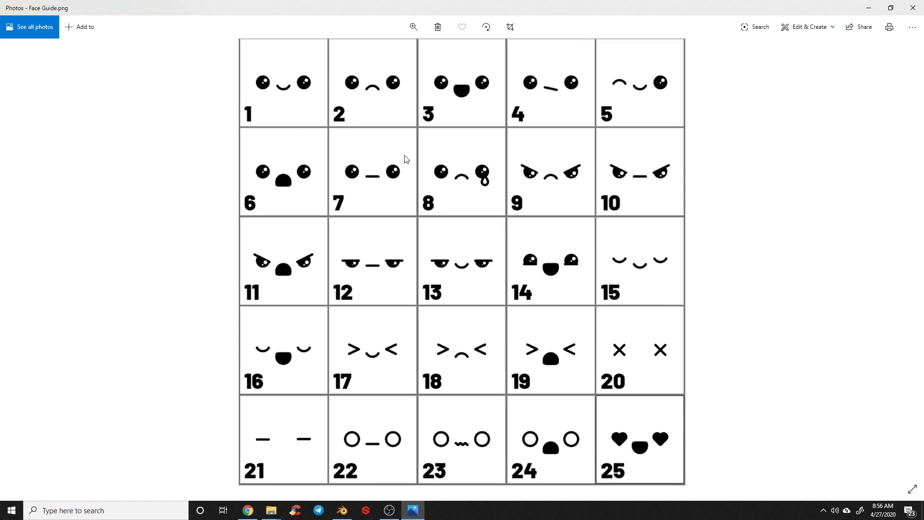
{"action": "left_click", "coordinate": [890, 7]}
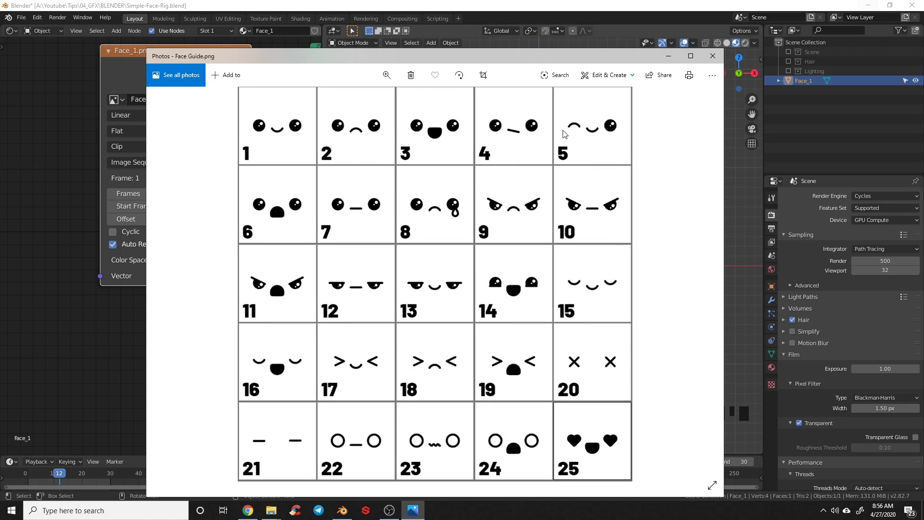
{"action": "left_click", "coordinate": [433, 30]}
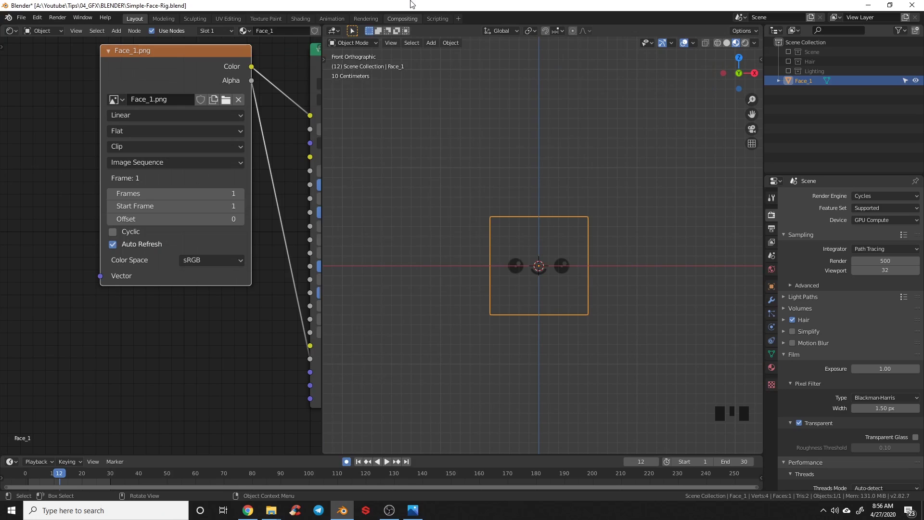
{"action": "left_click", "coordinate": [242, 221]}
{"action": "left_click", "coordinate": [242, 221]}
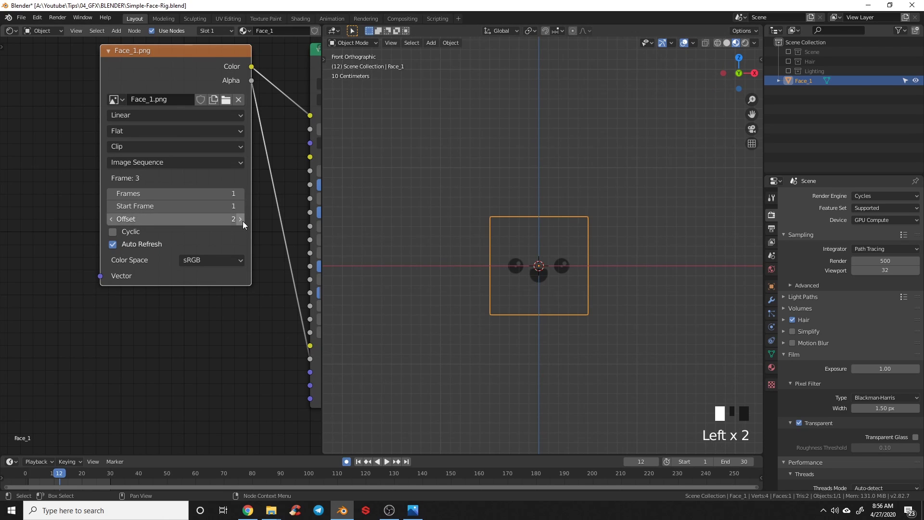
{"action": "left_click", "coordinate": [243, 221]}
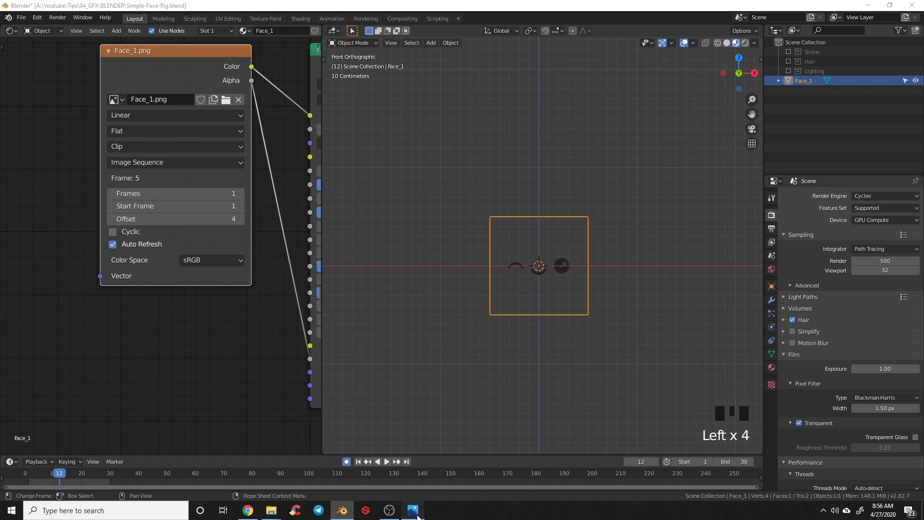
{"action": "key", "text": "alt+Tab"}
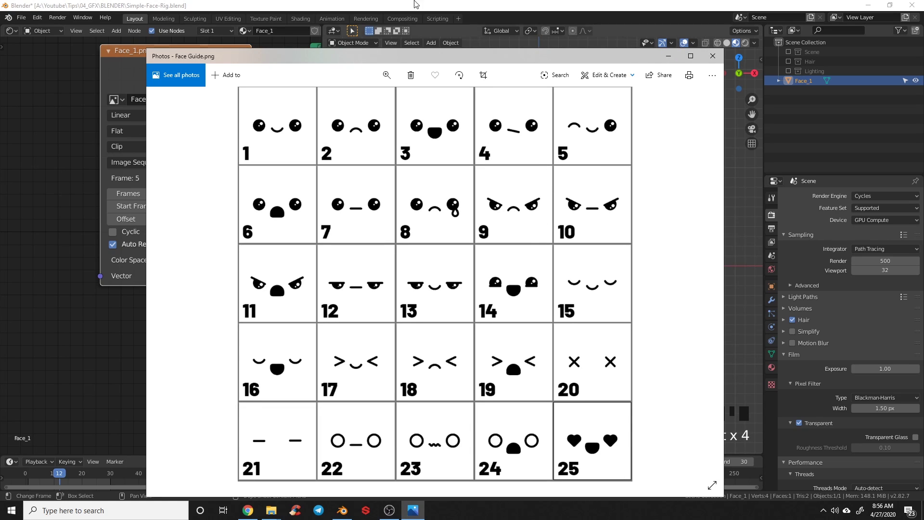
{"action": "key", "text": "alt+Tab"}
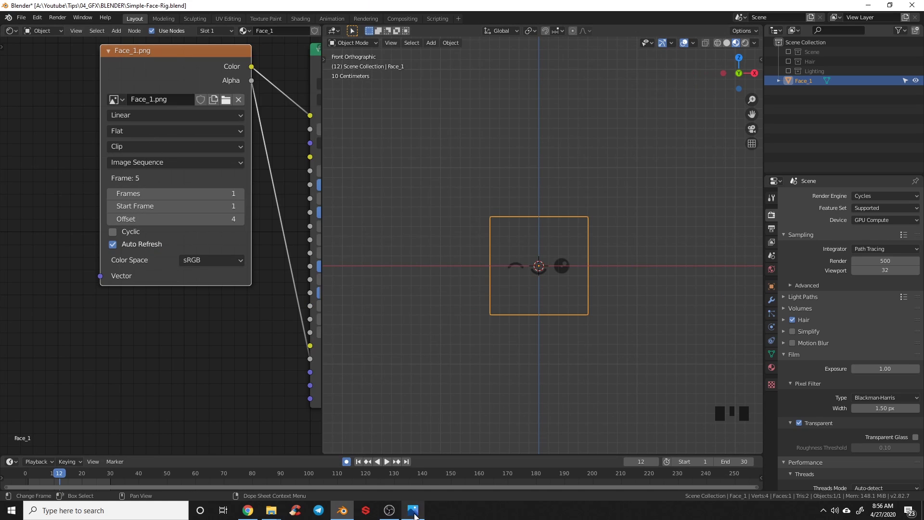
{"action": "key", "text": "alt+Tab"}
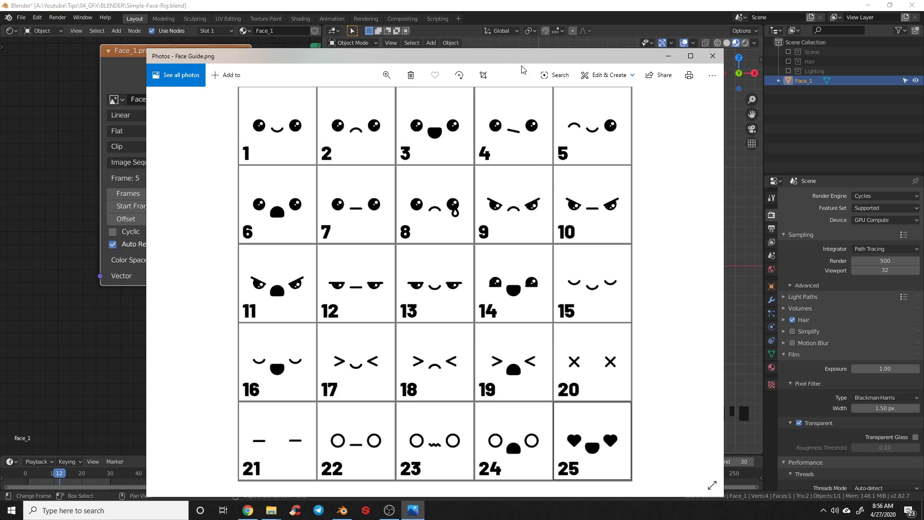
{"action": "key", "text": "alt+Tab"}
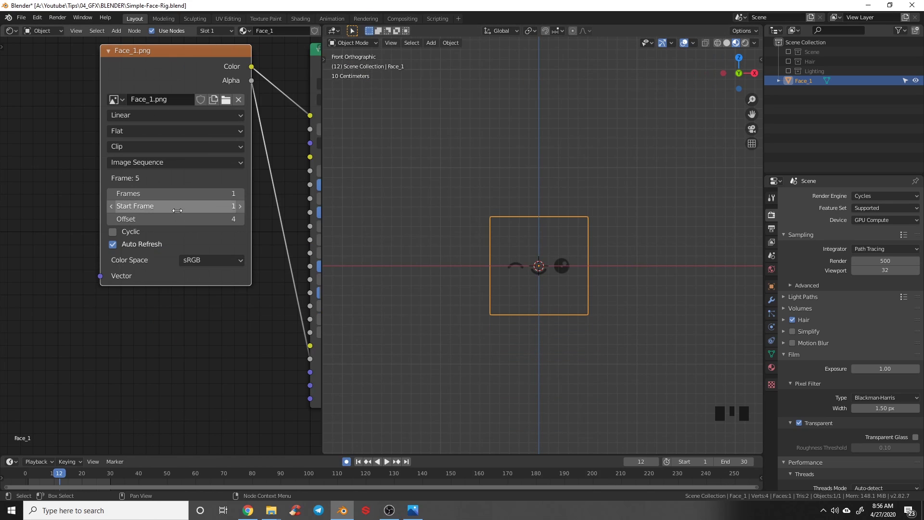
Settle the image Offset on 5 so the plane shows face 6
{"action": "left_click", "coordinate": [112, 221]}
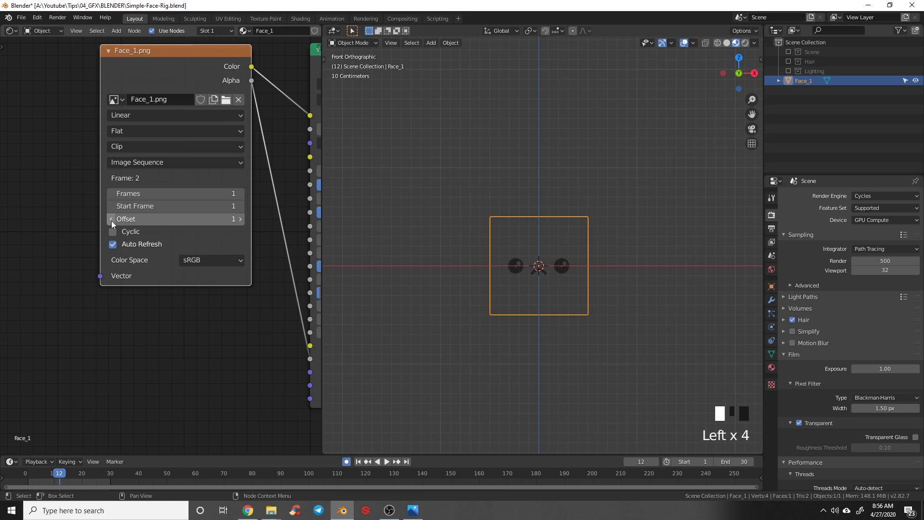
{"action": "left_click", "coordinate": [111, 220]}
{"action": "left_click", "coordinate": [241, 220]}
{"action": "left_click", "coordinate": [241, 220]}
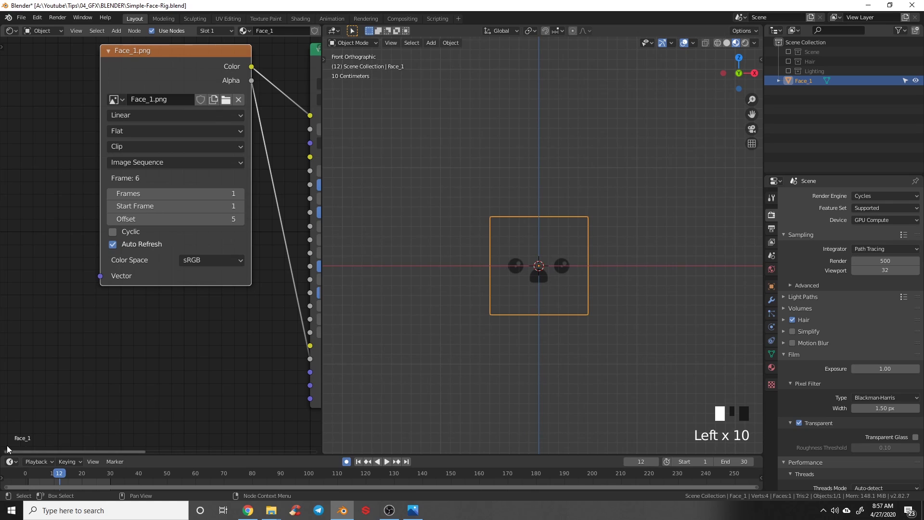
Split the node editor and turn the lower area into a Dope Sheet
{"action": "left_click_drag", "start_coordinate": [3, 452], "coordinate": [138, 149]}
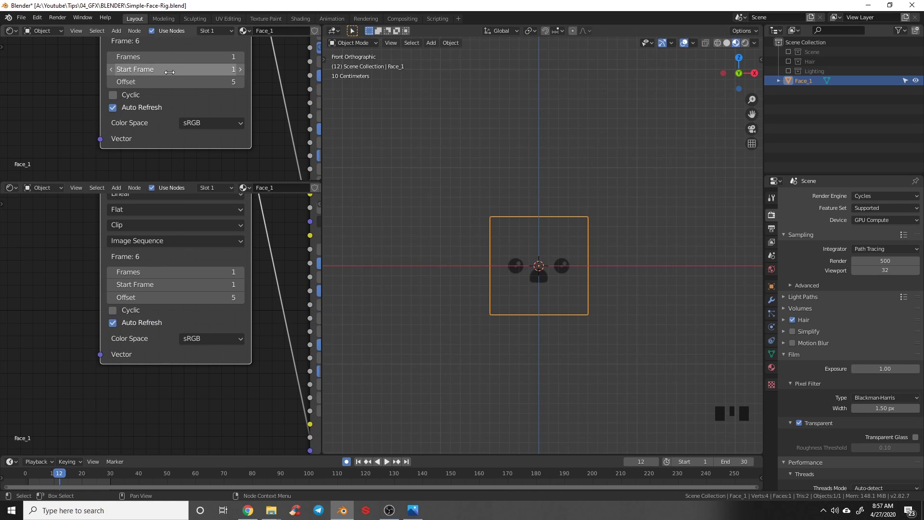
{"action": "middle_click_drag", "start_coordinate": [170, 72], "coordinate": [154, 93]}
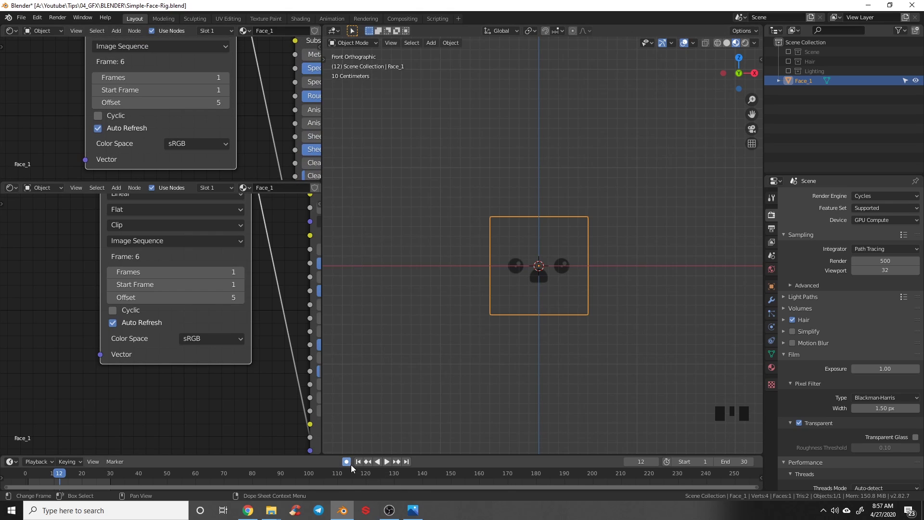
{"action": "left_click", "coordinate": [11, 189]}
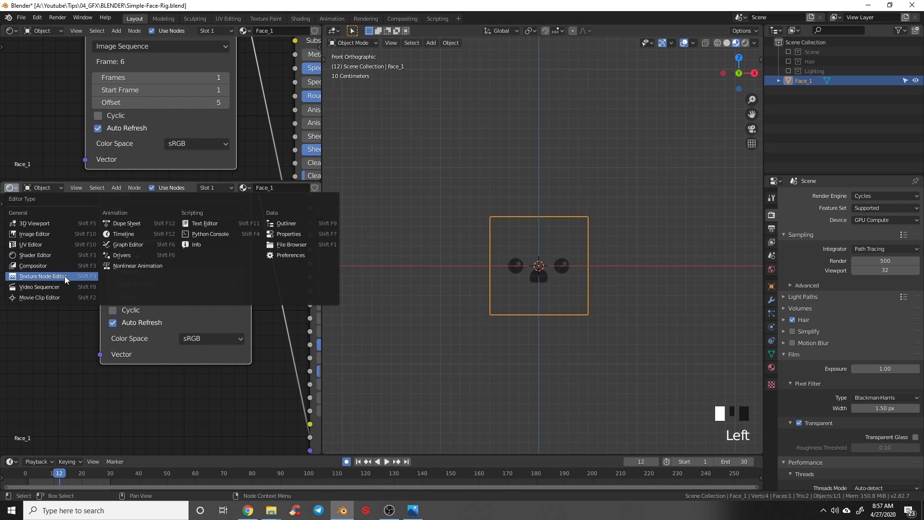
{"action": "left_click", "coordinate": [64, 233]}
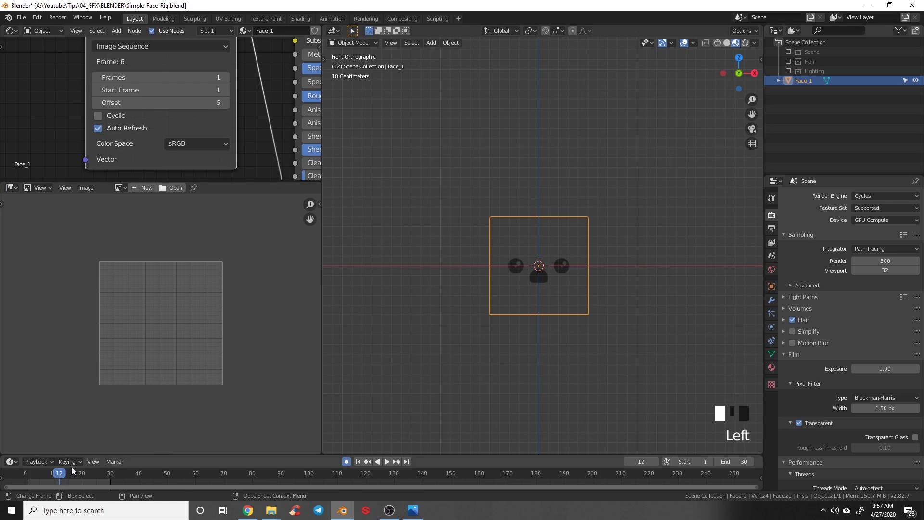
{"action": "left_click", "coordinate": [13, 188]}
{"action": "left_click", "coordinate": [131, 225]}
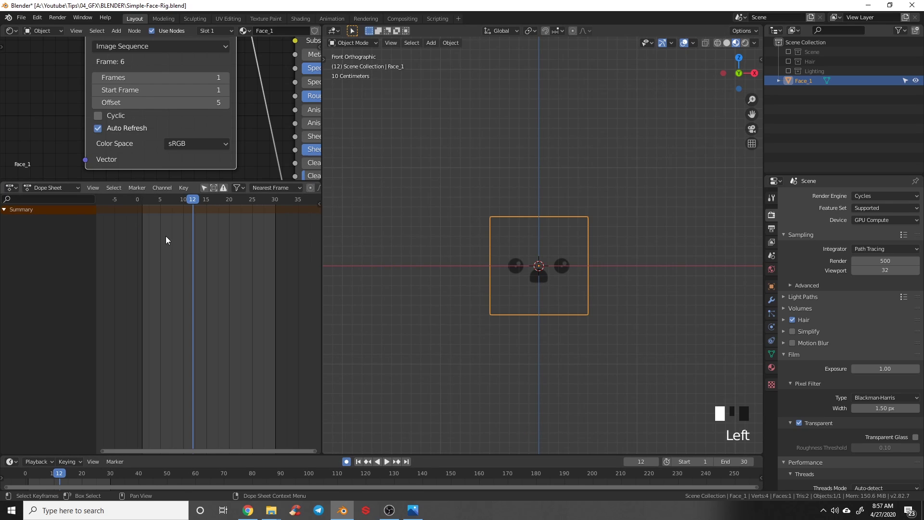
Keyframe the face Offset of 5 at frame 1 and move to frame 5
{"action": "left_click", "coordinate": [358, 461]}
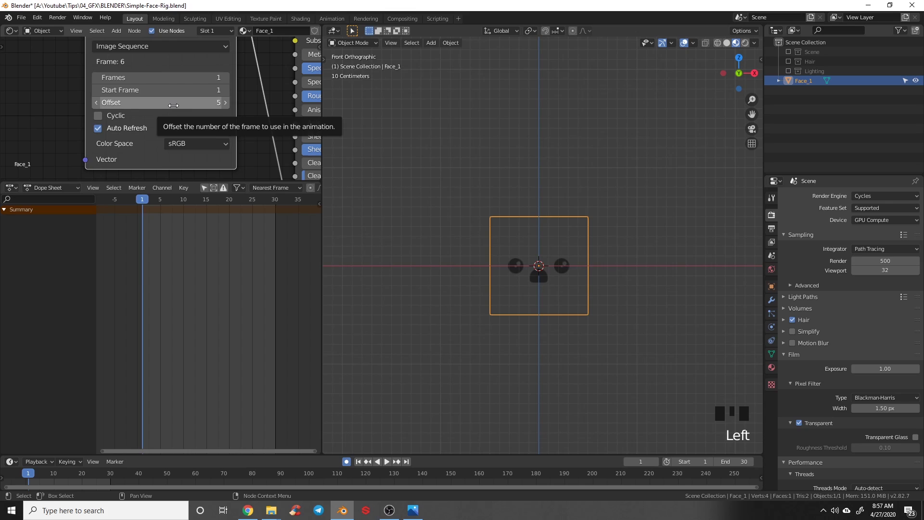
{"action": "key", "text": "i"}
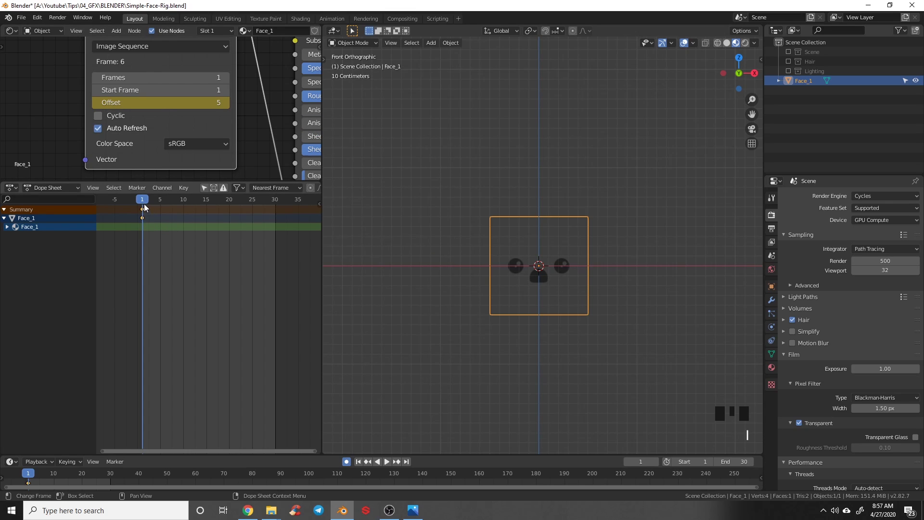
{"action": "left_click_drag", "start_coordinate": [143, 207], "coordinate": [162, 210]}
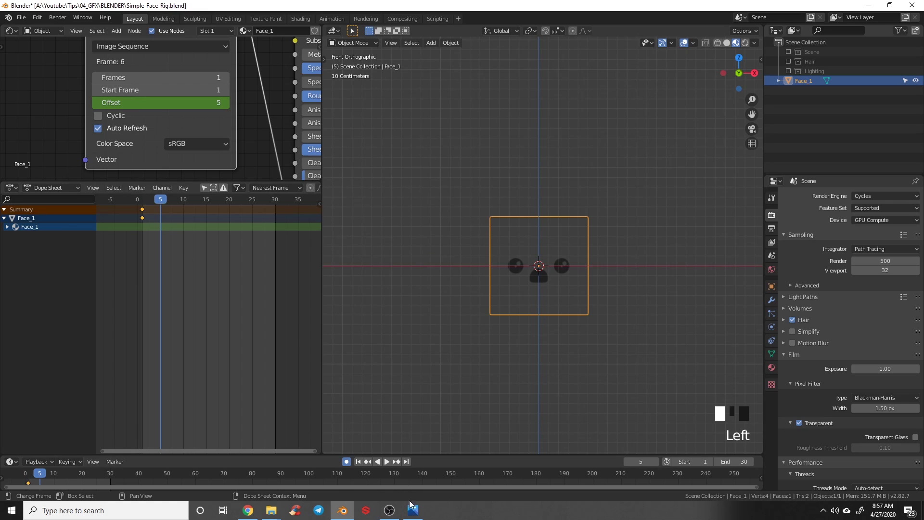
After checking the face guide, set Offset to 9 at frame 5 and keyframe it
{"action": "left_click", "coordinate": [415, 518]}
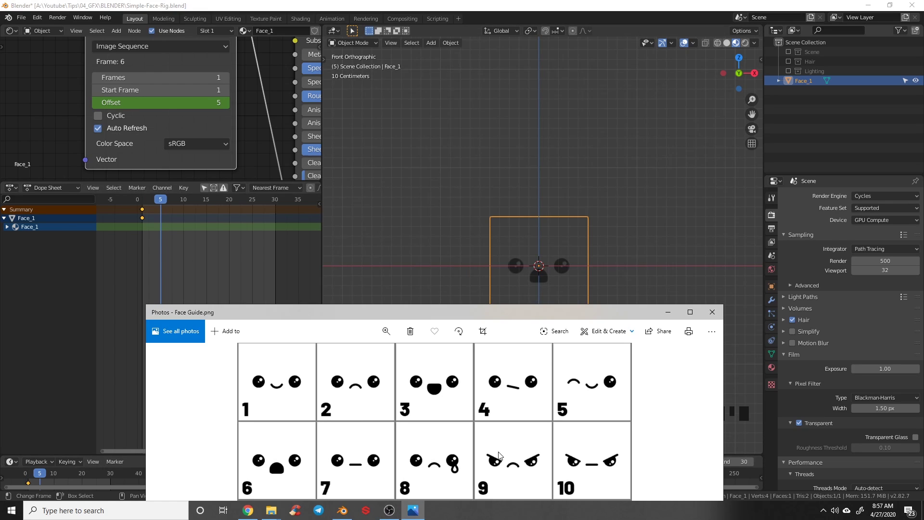
{"action": "mouse_move", "coordinate": [553, 322]}
{"action": "left_mouse_down"}
{"action": "mouse_move", "coordinate": [577, 166]}
{"action": "mouse_move", "coordinate": [547, 341]}
{"action": "mouse_move", "coordinate": [559, 254]}
{"action": "left_mouse_up"}
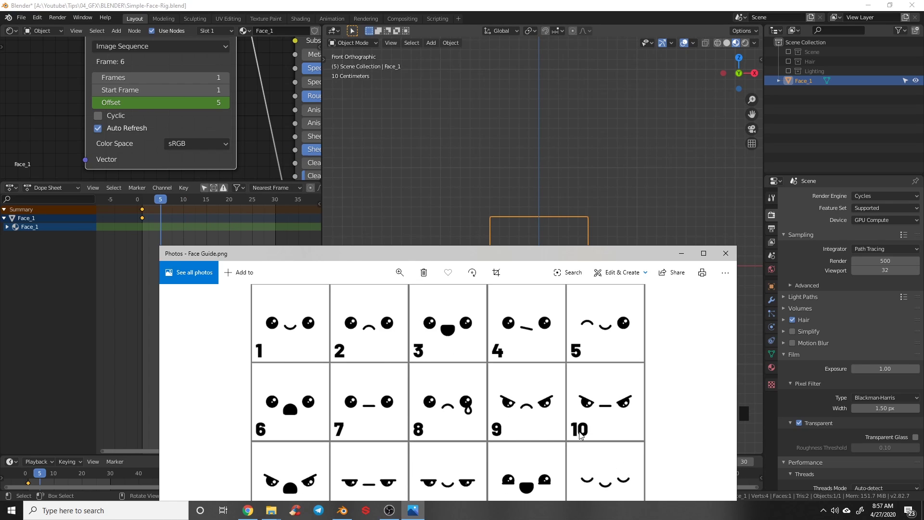
{"action": "left_click", "coordinate": [304, 4]}
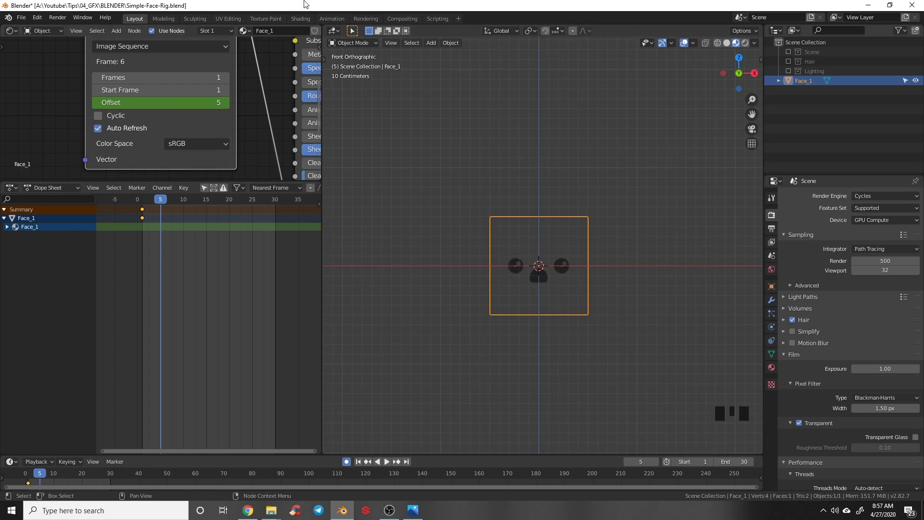
{"action": "left_click", "coordinate": [220, 106]}
{"action": "type", "text": "9"}
{"action": "key", "text": "Return"}
{"action": "key", "text": "i"}
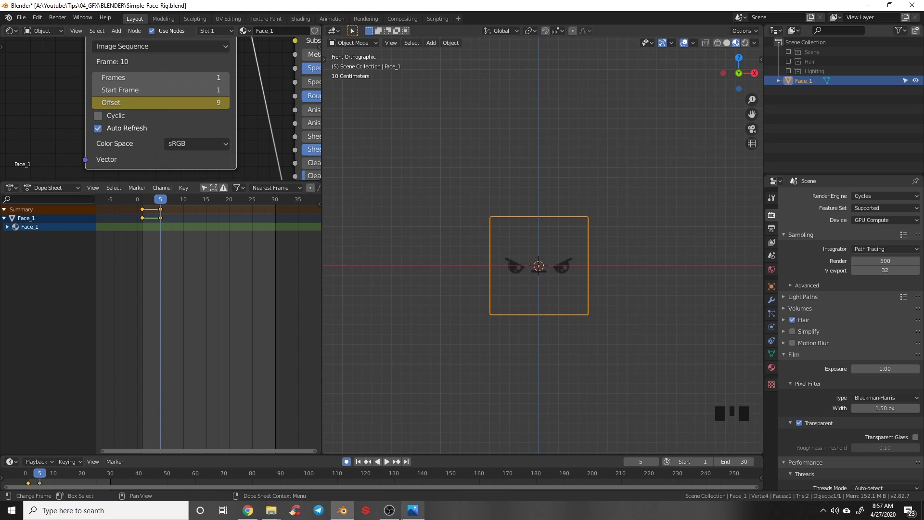
{"action": "key", "text": "alt+Tab"}
{"action": "key", "text": "alt+Tab"}
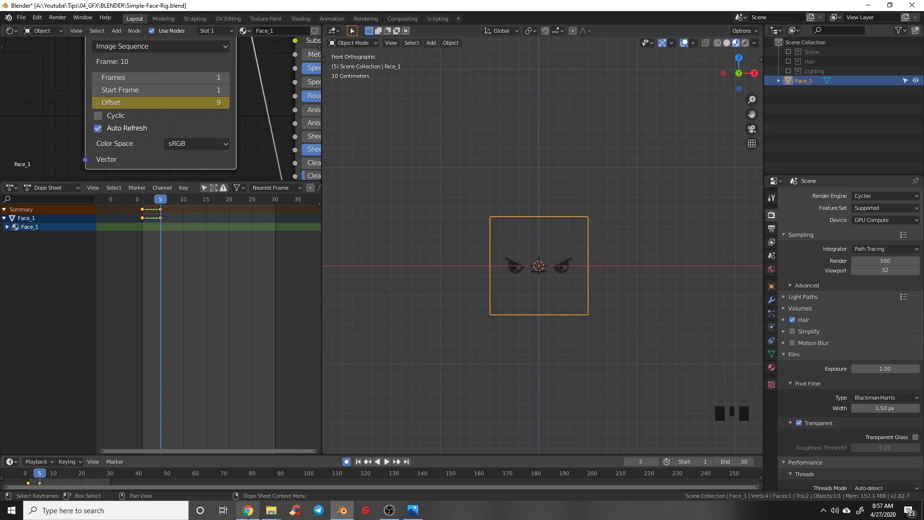
Set the animation end frame to 10 and play back the face swap
{"action": "left_click", "coordinate": [731, 462]}
{"action": "type", "text": "0"}
{"action": "key", "text": "Return"}
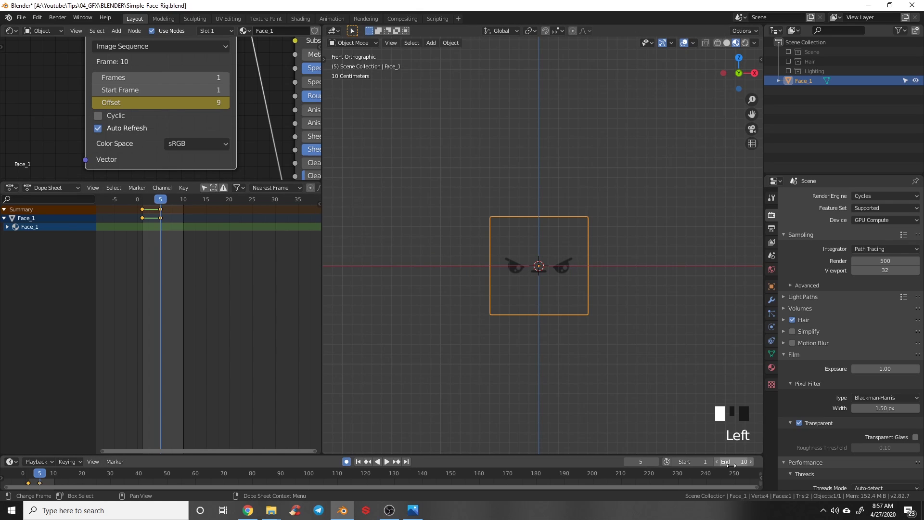
{"action": "left_click", "coordinate": [360, 461]}
{"action": "left_click", "coordinate": [389, 464]}
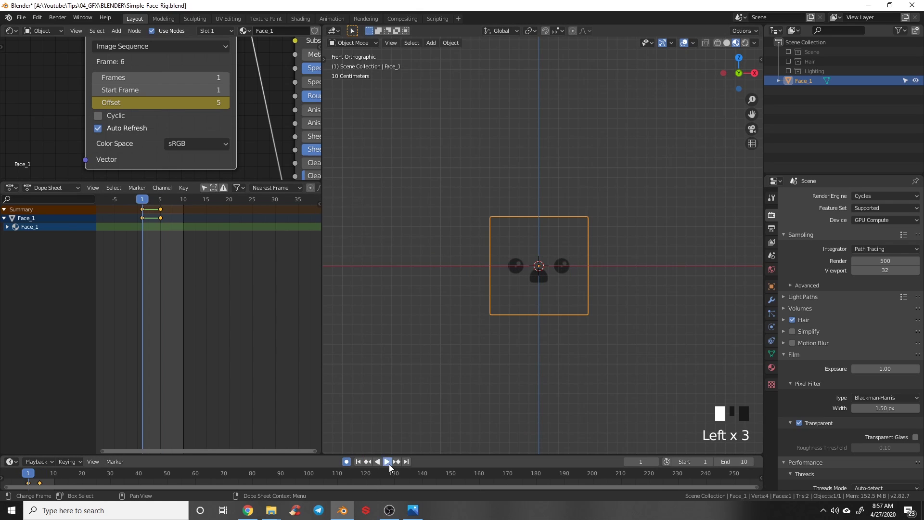
{"action": "left_click", "coordinate": [390, 464]}
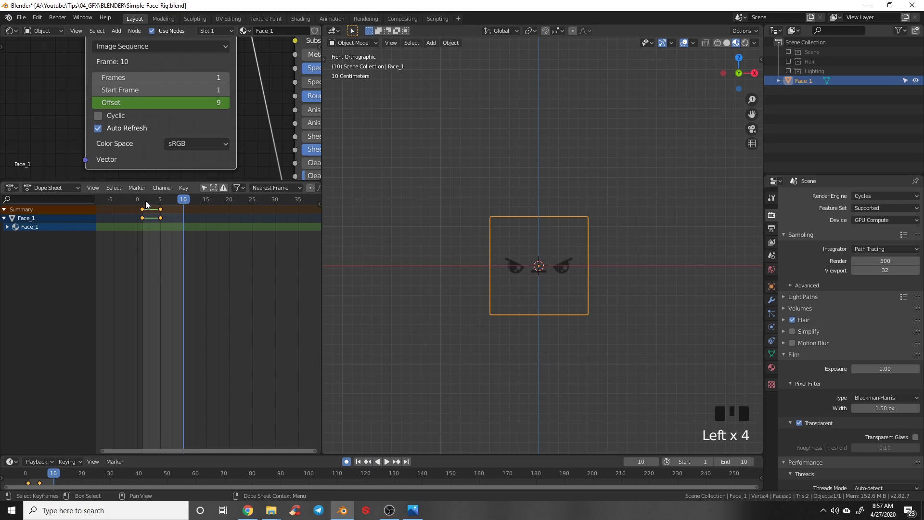
Give all keyframes Constant interpolation so each face holds, and check frame 3
{"action": "left_click_drag", "start_coordinate": [146, 205], "coordinate": [160, 207]}
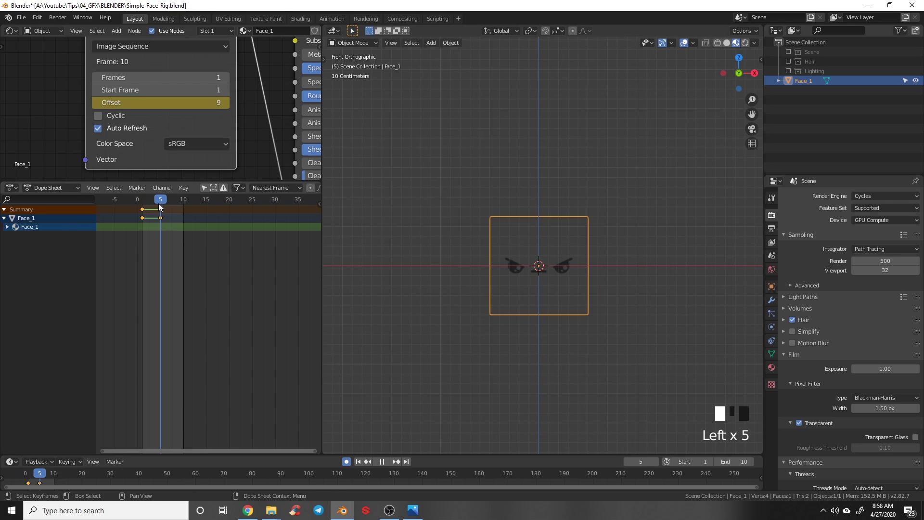
{"action": "key", "text": "a"}
{"action": "key", "text": "a"}
{"action": "key", "text": "a"}
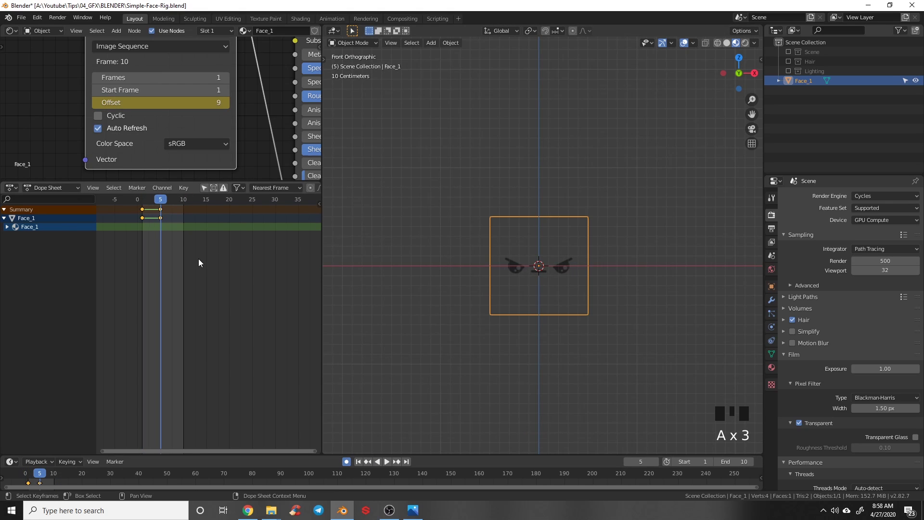
{"action": "key", "text": "t"}
{"action": "left_click", "coordinate": [199, 259]}
{"action": "left_click", "coordinate": [153, 241]}
{"action": "key", "text": "Left"}
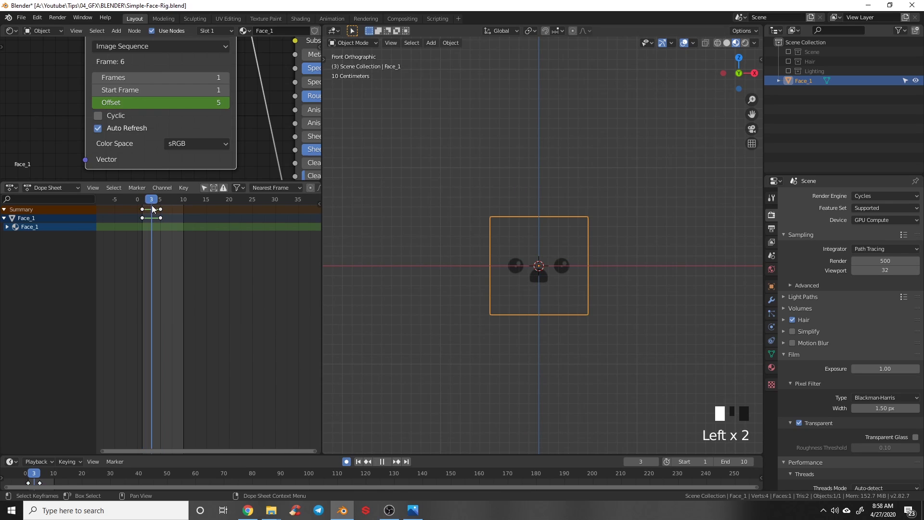
Switch to the Graph Editor and frame the Offset (Image User) curve
{"action": "left_click", "coordinate": [10, 188]}
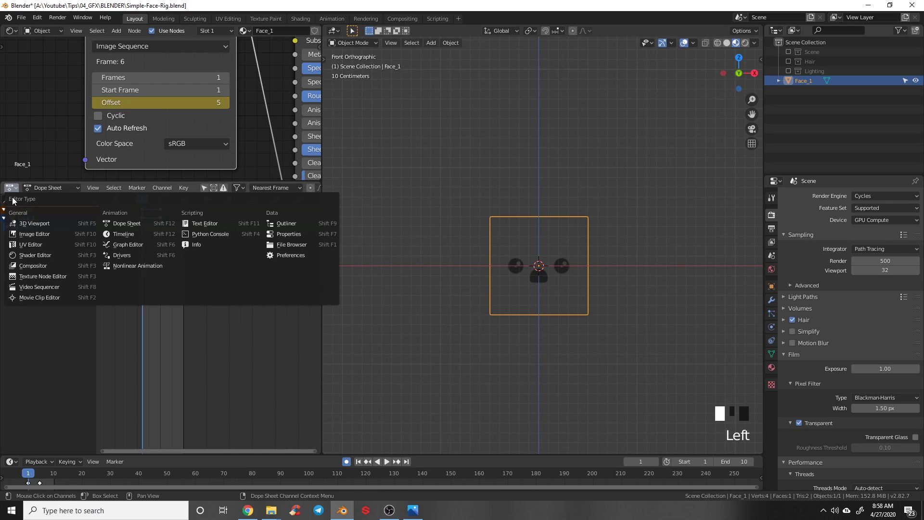
{"action": "left_click", "coordinate": [128, 244]}
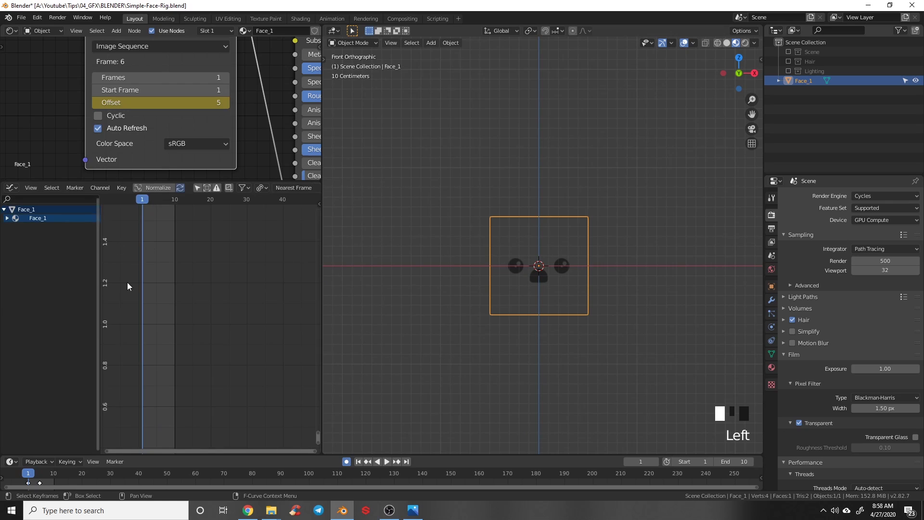
{"action": "left_click", "coordinate": [8, 218]}
{"action": "left_click", "coordinate": [47, 226]}
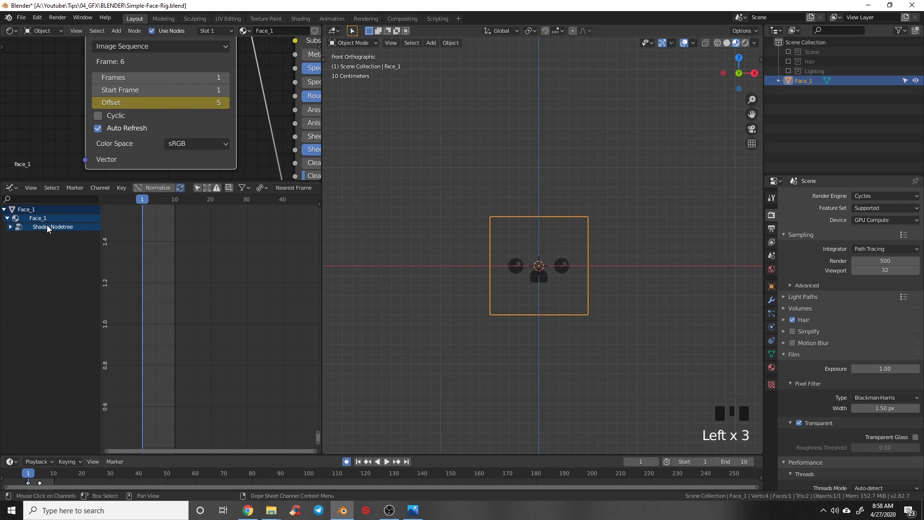
{"action": "left_click", "coordinate": [10, 227]}
{"action": "left_click", "coordinate": [41, 235]}
{"action": "key", "text": "a"}
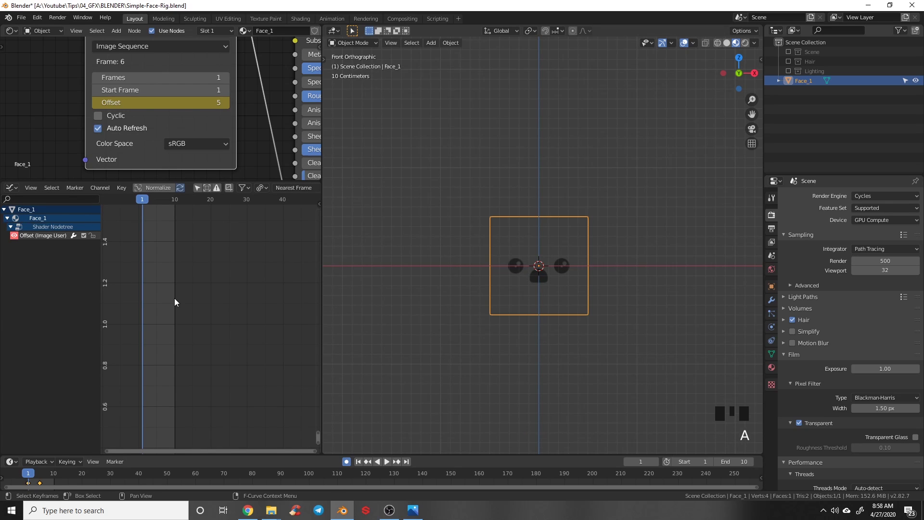
{"action": "key", "text": "KP_Decimal"}
{"action": "scroll", "coordinate": [193, 265], "scroll_direction": "down", "scroll_amount": 2}
{"action": "scroll", "coordinate": [195, 288], "scroll_direction": "down", "scroll_amount": 8}
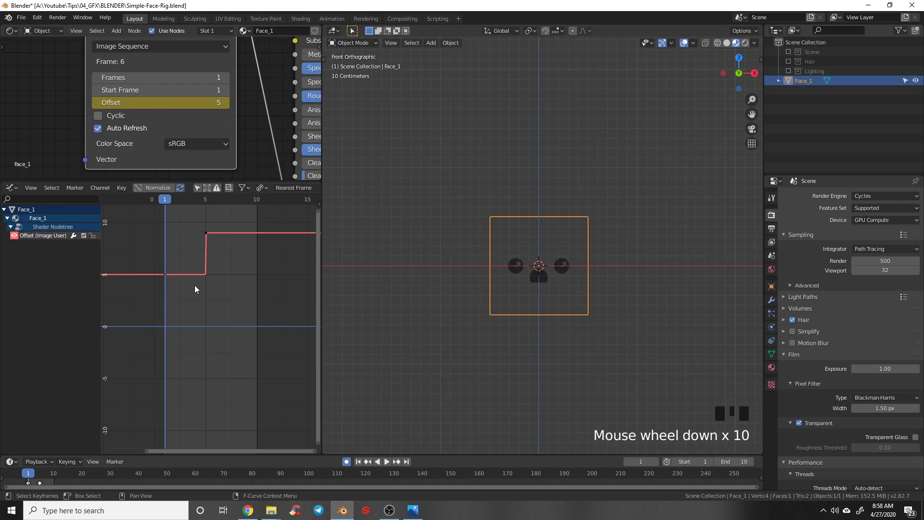
{"action": "middle_click_drag", "start_coordinate": [195, 286], "coordinate": [196, 294]}
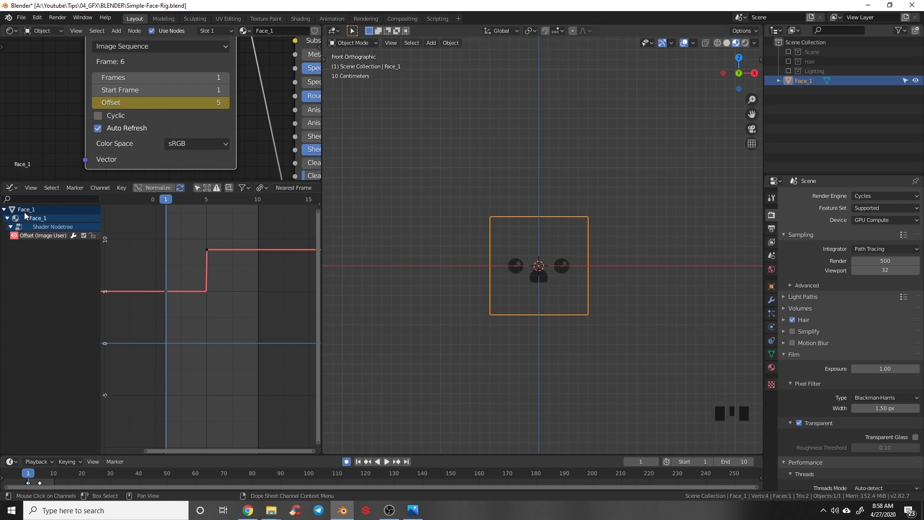
Return to the Dope Sheet, scrub to frame 9 and key a new Offset there
{"action": "left_click", "coordinate": [11, 187]}
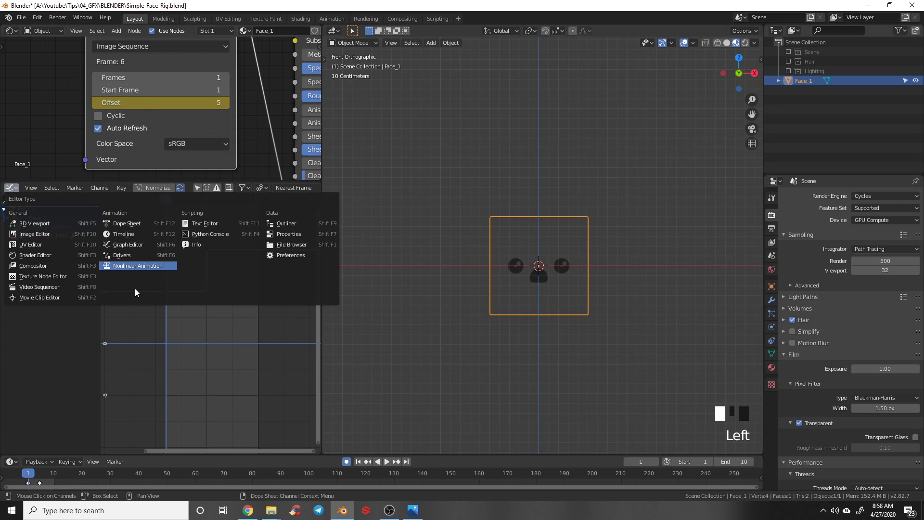
{"action": "left_click", "coordinate": [132, 222]}
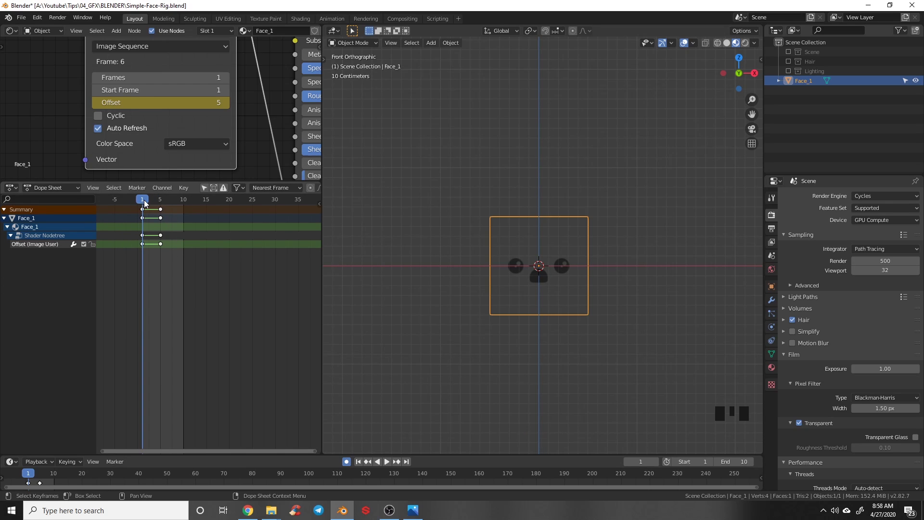
{"action": "left_click_drag", "start_coordinate": [143, 200], "coordinate": [156, 205]}
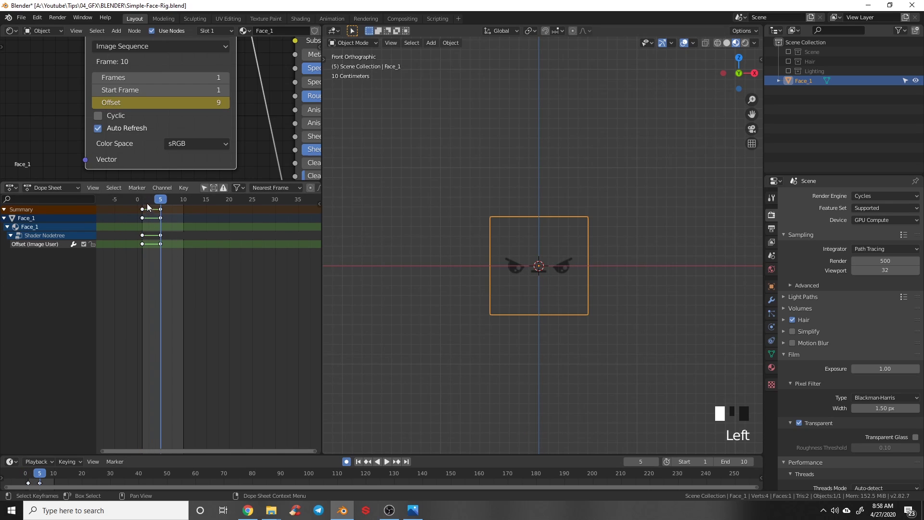
{"action": "left_click", "coordinate": [153, 208]}
{"action": "mouse_move", "coordinate": [156, 209]}
{"action": "left_mouse_down"}
{"action": "mouse_move", "coordinate": [154, 245]}
{"action": "mouse_move", "coordinate": [178, 248]}
{"action": "left_mouse_up"}
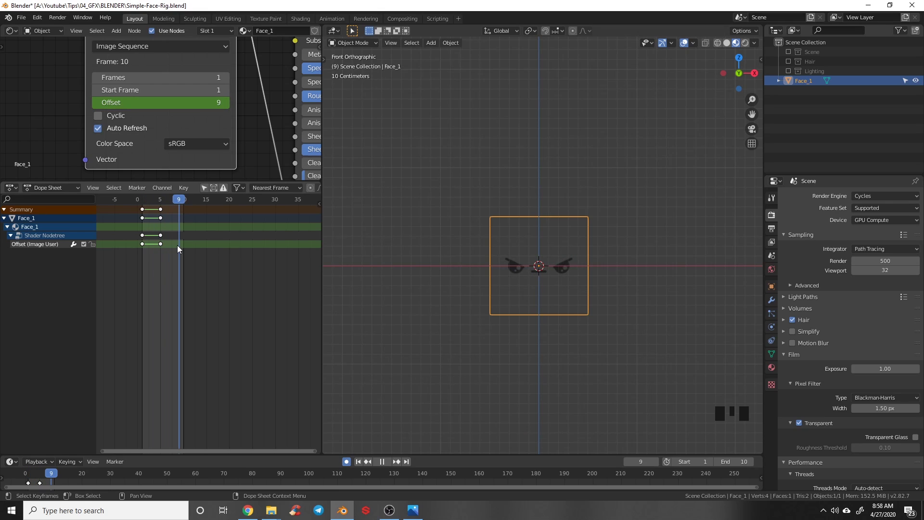
{"action": "left_click", "coordinate": [226, 103]}
{"action": "mouse_move", "coordinate": [179, 199]}
{"action": "left_mouse_down"}
{"action": "mouse_move", "coordinate": [170, 228]}
{"action": "mouse_move", "coordinate": [220, 294]}
{"action": "left_mouse_up"}
Set the Offset keyframes to Constant interpolation and scrub back to frame 1
{"action": "key", "text": "t"}
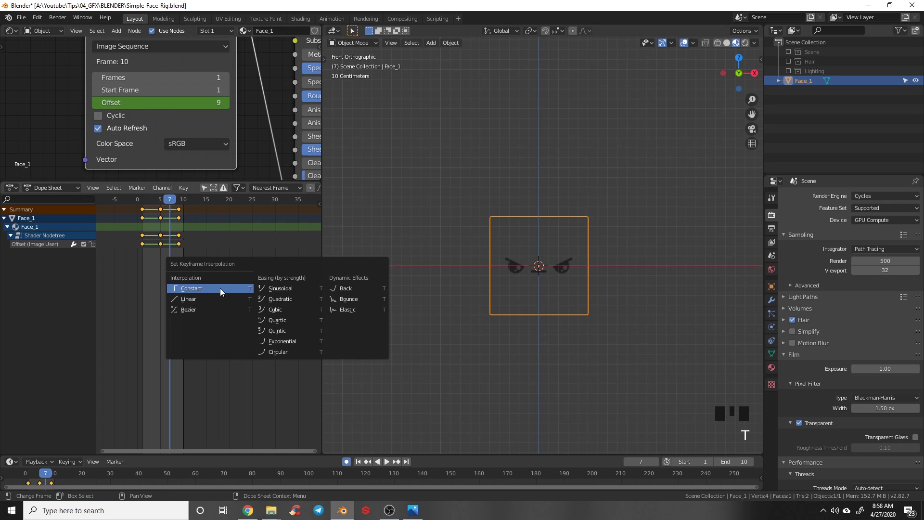
{"action": "left_click", "coordinate": [221, 289]}
{"action": "mouse_move", "coordinate": [170, 210]}
{"action": "left_mouse_down"}
{"action": "mouse_move", "coordinate": [161, 211]}
{"action": "mouse_move", "coordinate": [182, 210]}
{"action": "mouse_move", "coordinate": [142, 211]}
{"action": "left_mouse_up"}
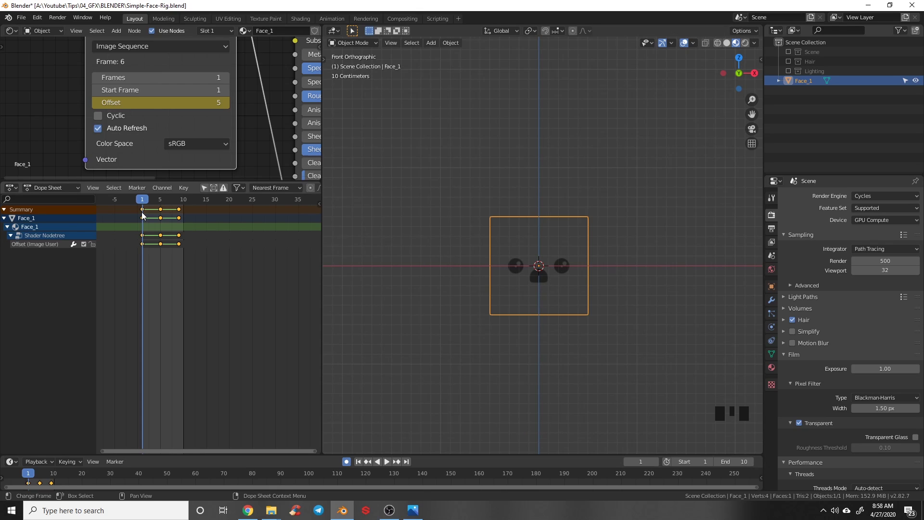
Show the Scene, Hair and Lighting collections and view the character from the right in wireframe
{"action": "left_click", "coordinate": [789, 52]}
{"action": "left_click", "coordinate": [789, 61]}
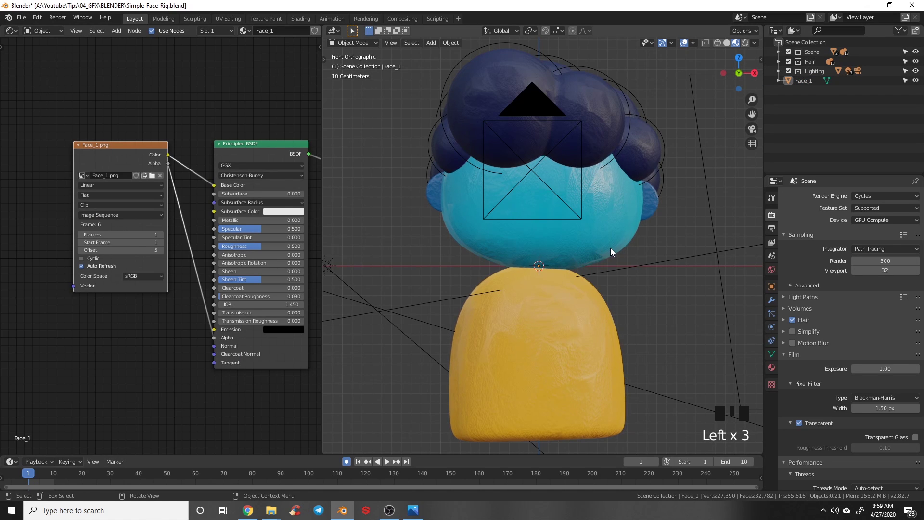
{"action": "key", "text": "KP_3"}
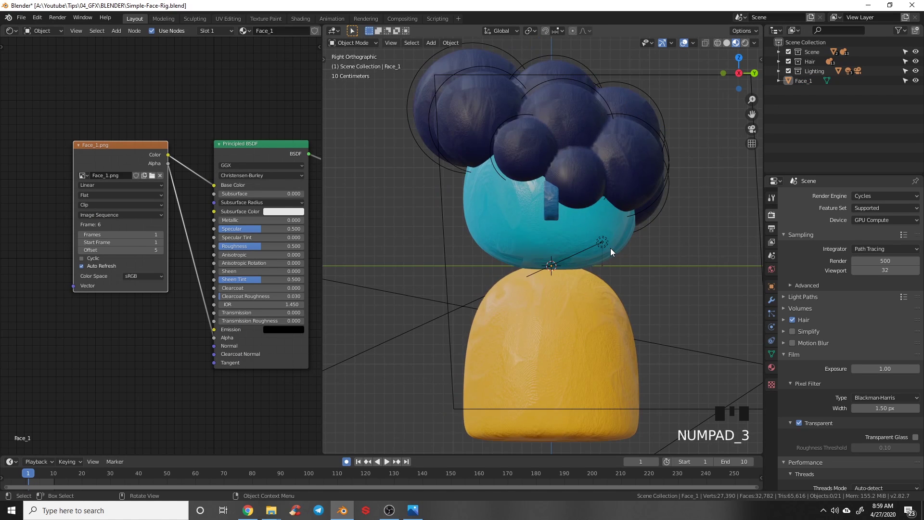
{"action": "key", "text": "z"}
{"action": "left_click", "coordinate": [662, 249]}
{"action": "key", "text": "z"}
{"action": "left_click", "coordinate": [631, 272]}
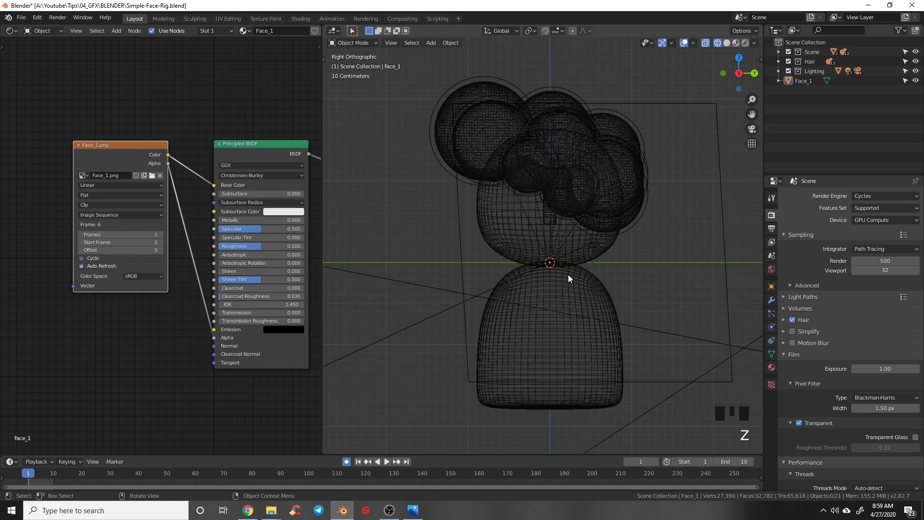
Rename the Face_1 object to Face and save the blend file
{"action": "left_click", "coordinate": [804, 81]}
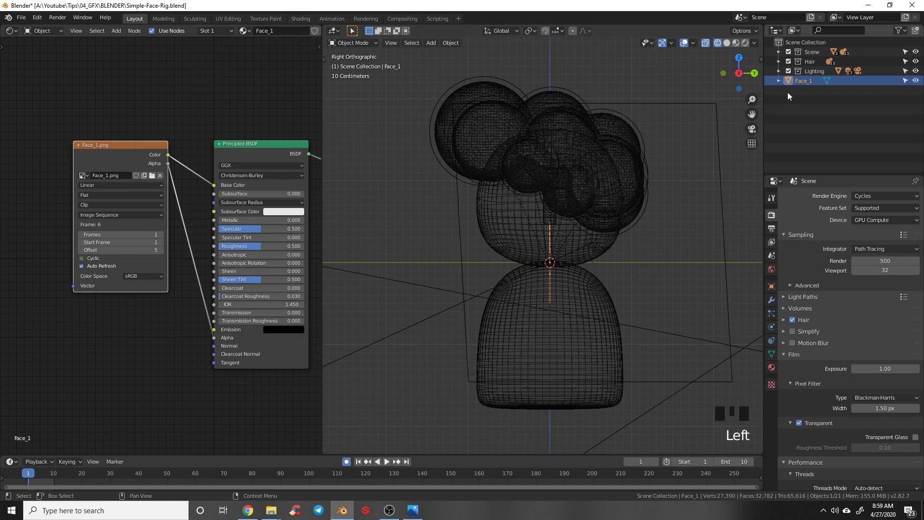
{"action": "key", "text": "F2"}
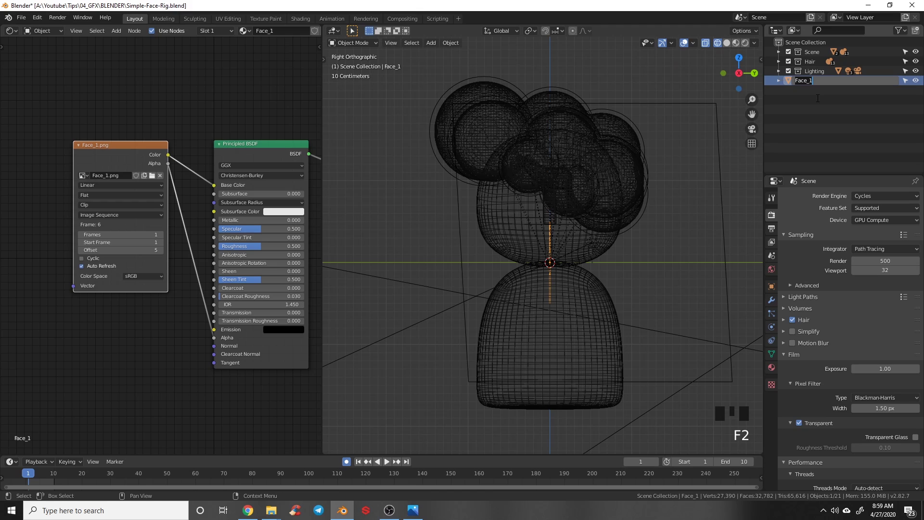
{"action": "type", "text": "F"}
{"action": "key", "text": "Return"}
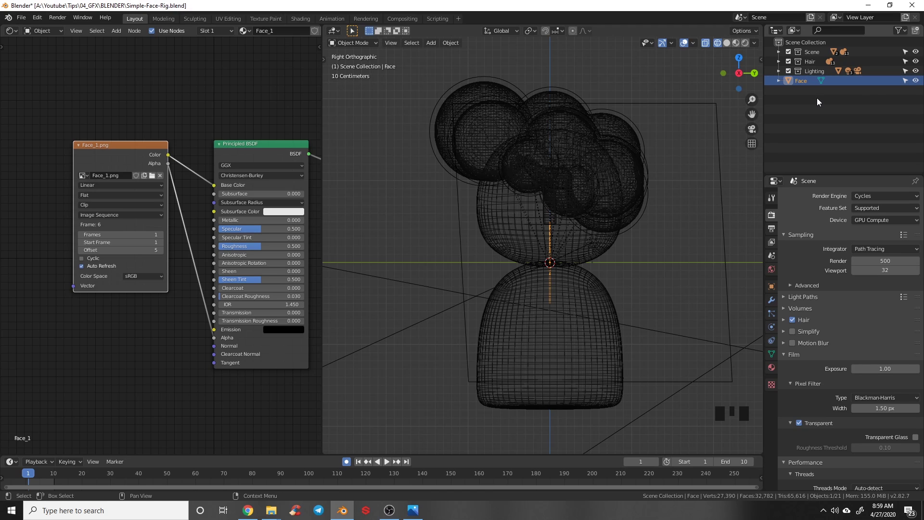
{"action": "key", "text": "ctrl+s"}
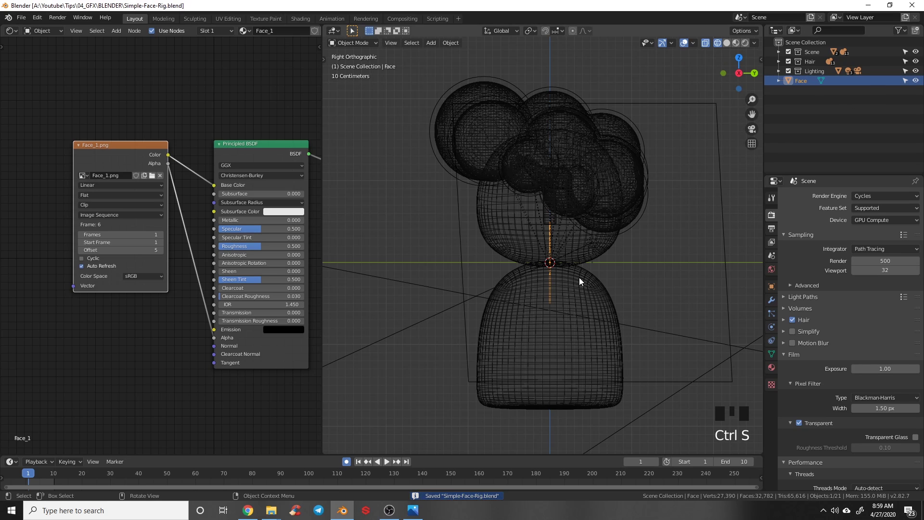
Turn off auto-keying, nudge the Face plane and switch to a rendered front view
{"action": "left_click", "coordinate": [348, 461]}
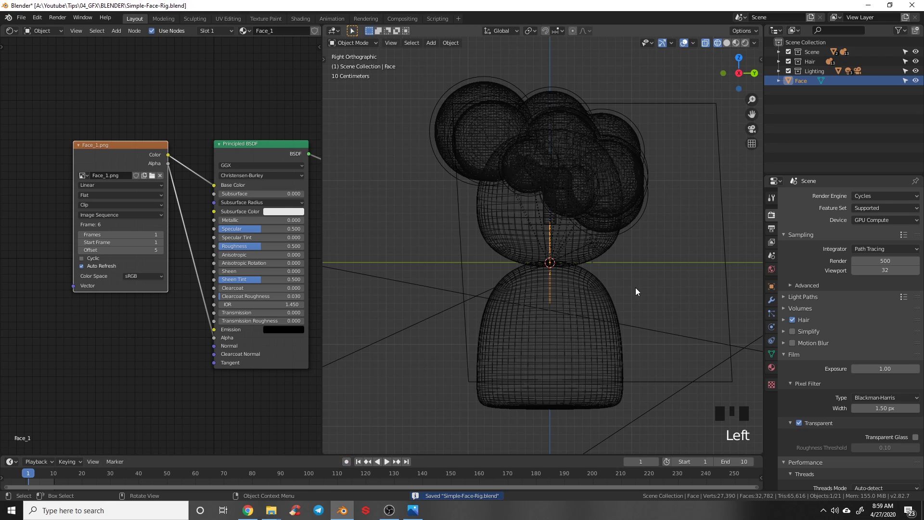
{"action": "key", "text": "g"}
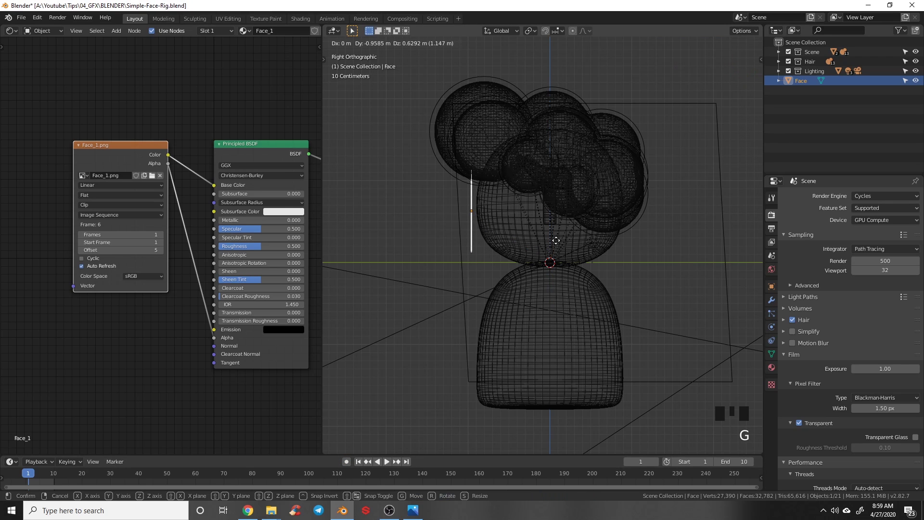
{"action": "left_click", "coordinate": [556, 244]}
{"action": "key", "text": "KP_0"}
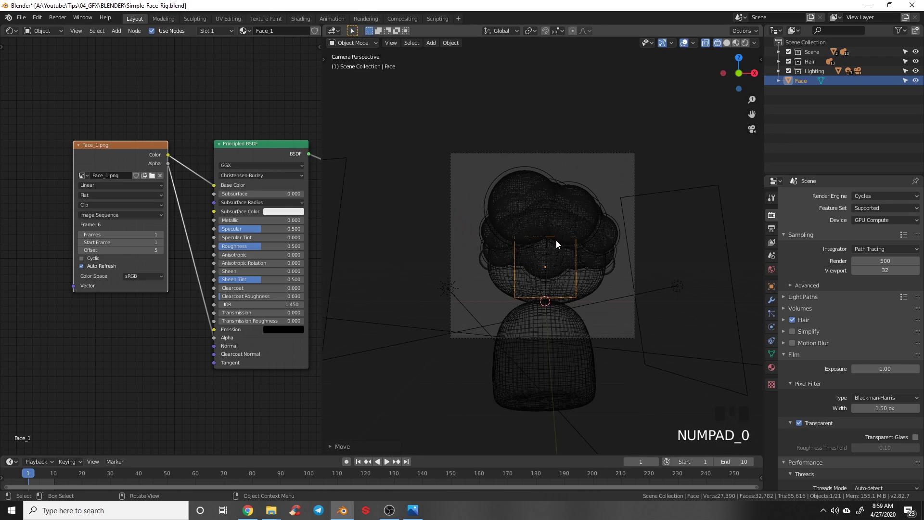
{"action": "key", "text": "KP_1"}
{"action": "scroll", "coordinate": [556, 244], "scroll_direction": "up", "scroll_amount": 3}
{"action": "scroll", "coordinate": [554, 255], "scroll_direction": "up", "scroll_amount": 2}
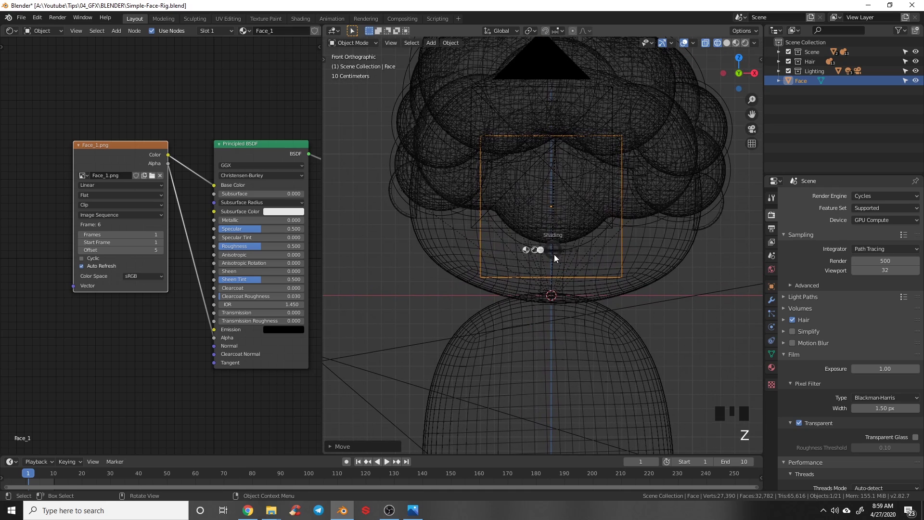
{"action": "key", "text": "z"}
{"action": "middle_click_drag", "start_coordinate": [551, 263], "coordinate": [550, 239], "text": "shift"}
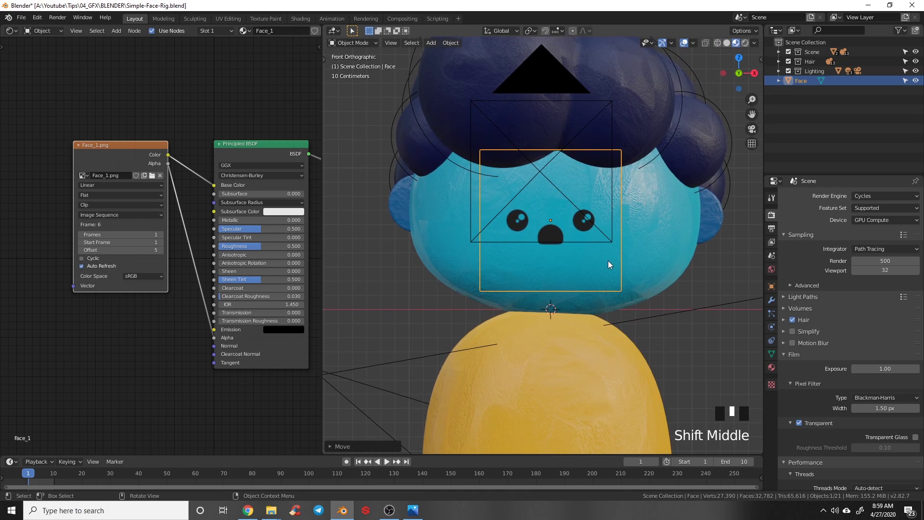
Scale and move the Face plane to cover the head, then save the file
{"action": "key", "text": "s"}
{"action": "left_click", "coordinate": [639, 272]}
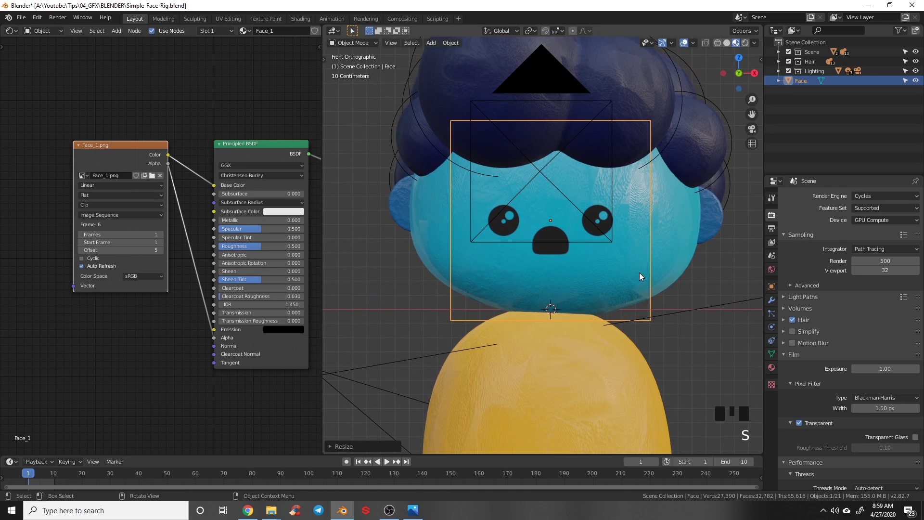
{"action": "key", "text": "g"}
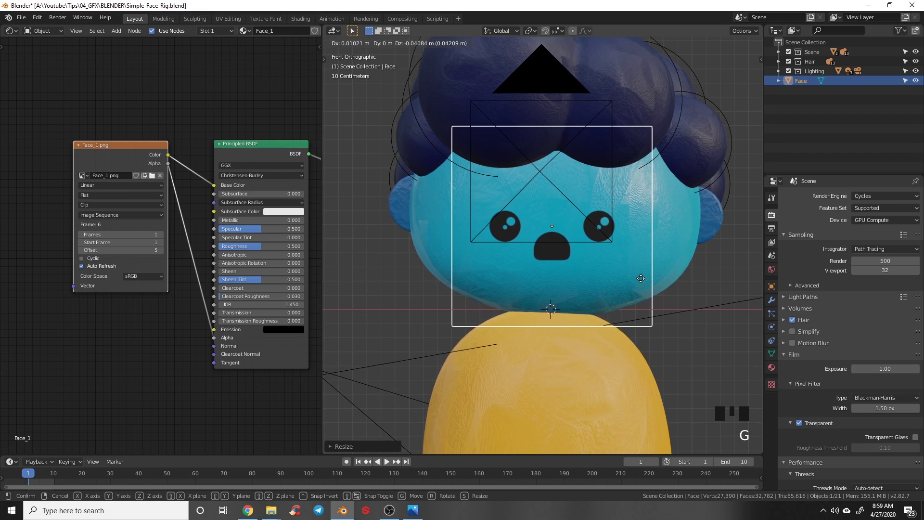
{"action": "left_click", "coordinate": [641, 277]}
{"action": "key", "text": "s"}
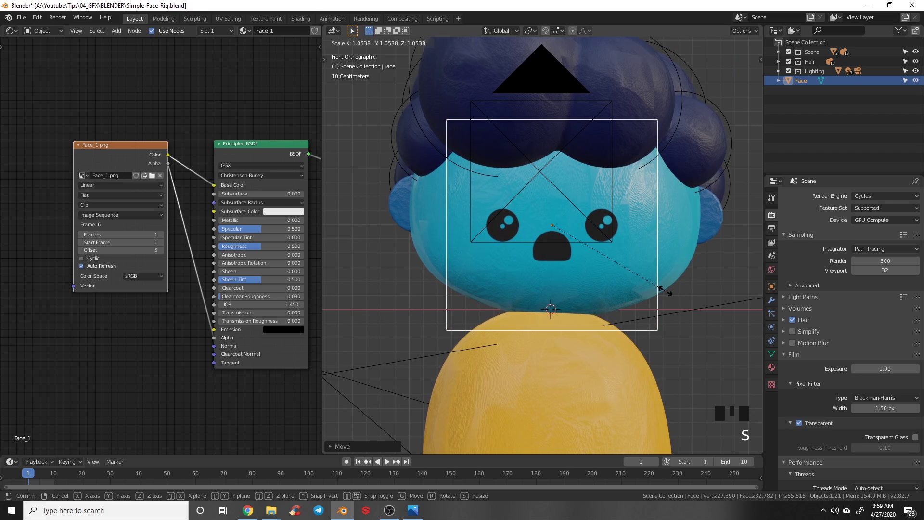
{"action": "left_click", "coordinate": [670, 292]}
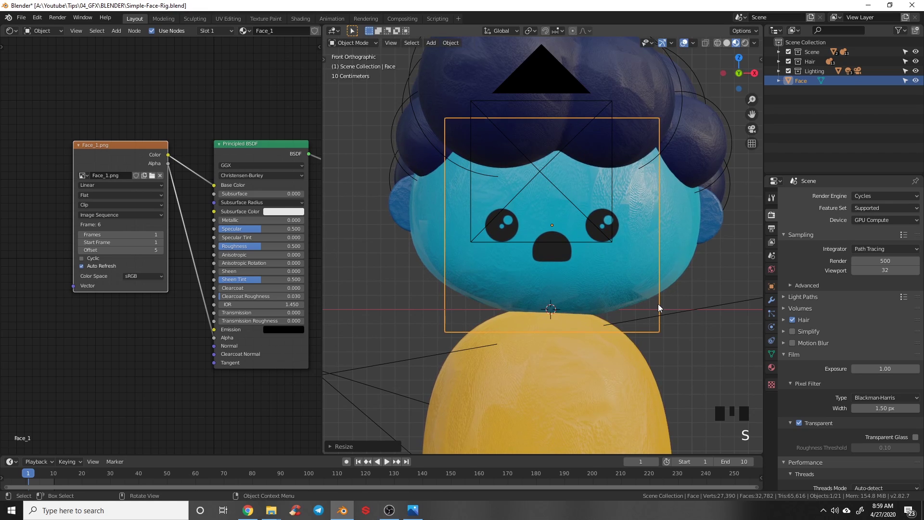
{"action": "key", "text": "alt+a"}
{"action": "key", "text": "ctrl+s"}
From the right view, select just the Face plane
{"action": "key", "text": "KP_3"}
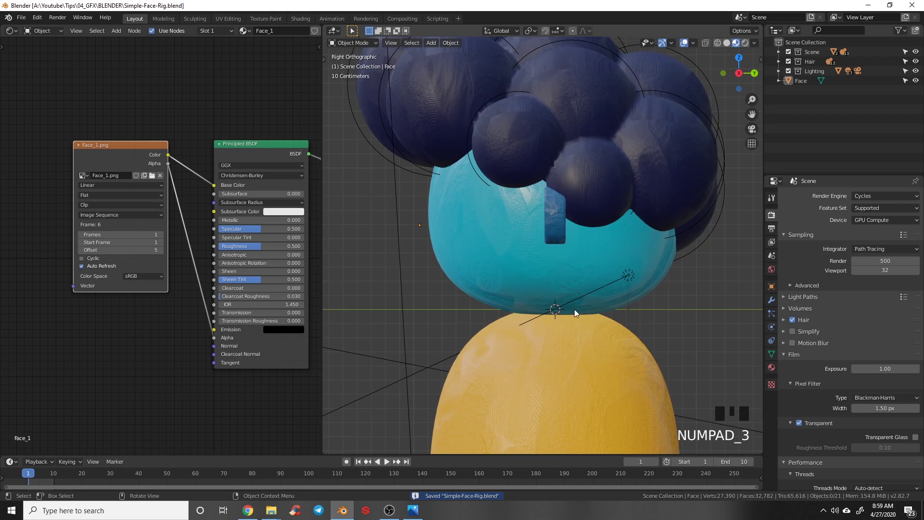
{"action": "left_click", "coordinate": [802, 80]}
{"action": "left_click", "coordinate": [488, 248], "text": "shift"}
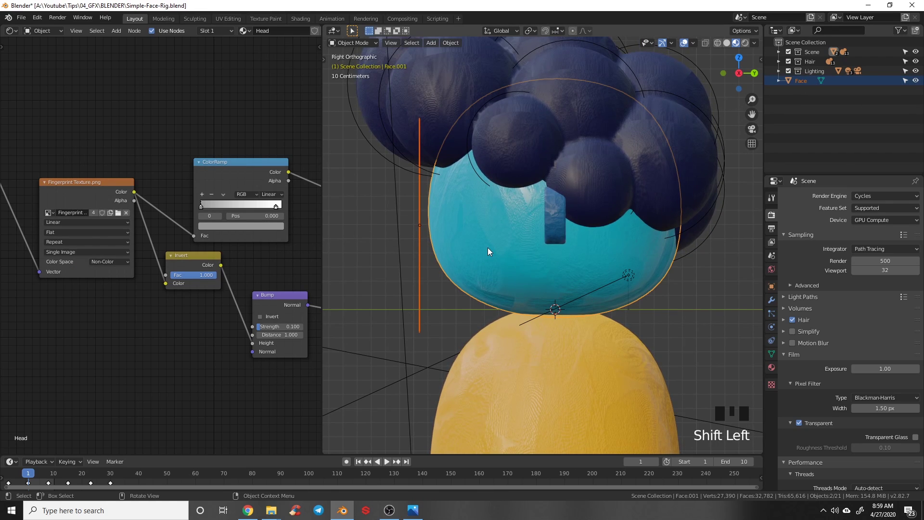
{"action": "left_click", "coordinate": [421, 244]}
{"action": "left_click", "coordinate": [421, 256]}
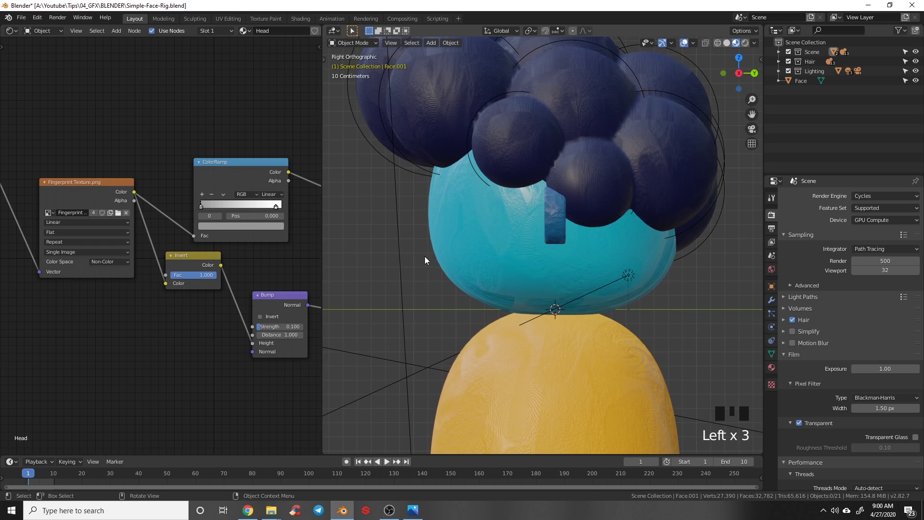
{"action": "left_click", "coordinate": [425, 257]}
{"action": "left_click", "coordinate": [801, 80]}
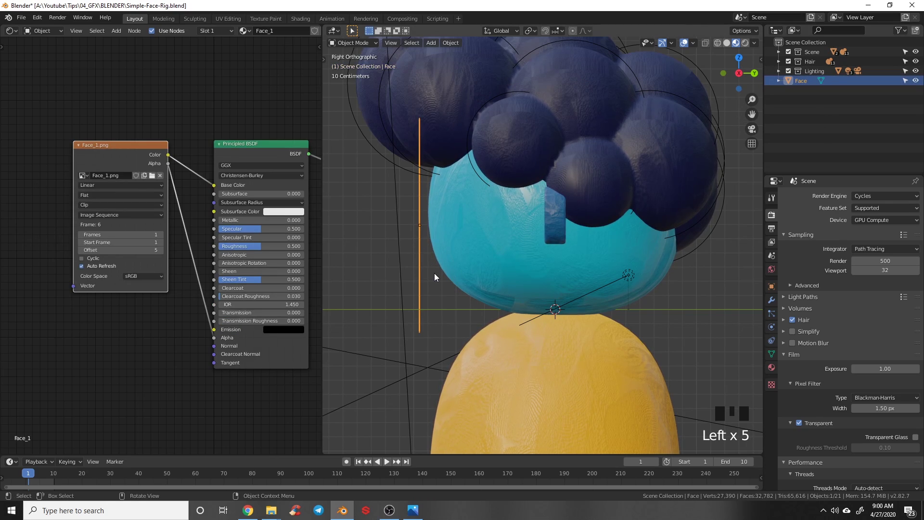
Move the Face plane along Y to sit just in front of the head and orbit to verify
{"action": "key", "text": "g"}
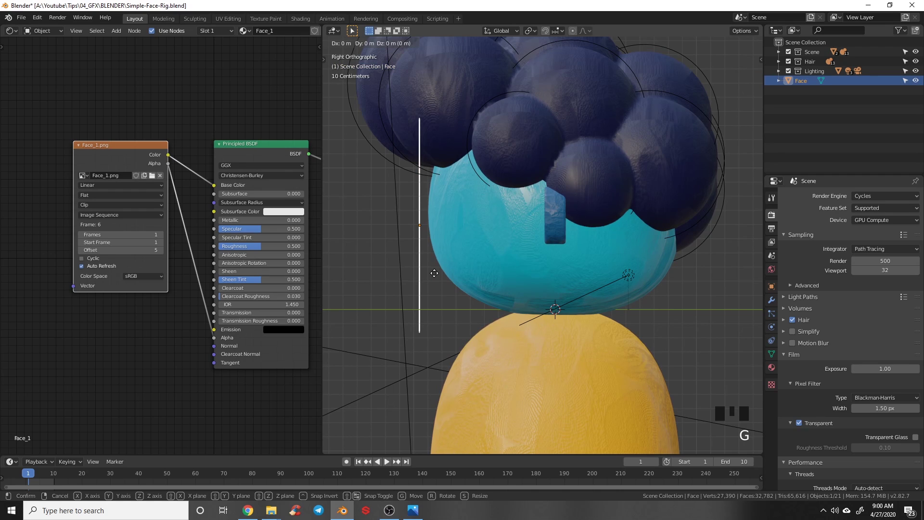
{"action": "key", "text": "y"}
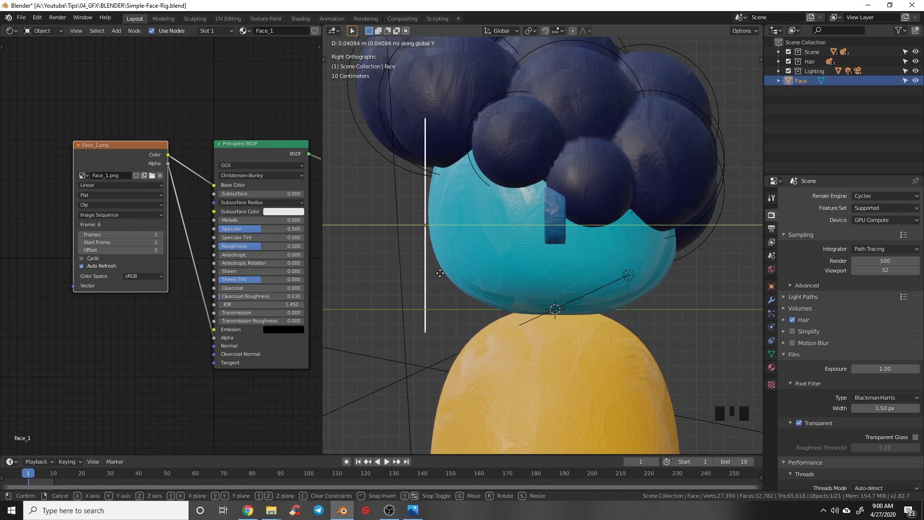
{"action": "left_click", "coordinate": [440, 273]}
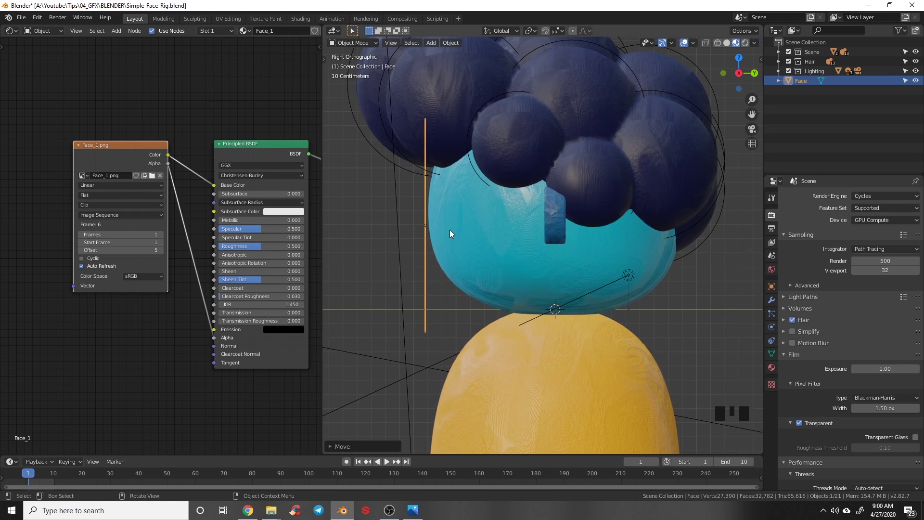
{"action": "middle_click_drag", "start_coordinate": [449, 230], "coordinate": [565, 247]}
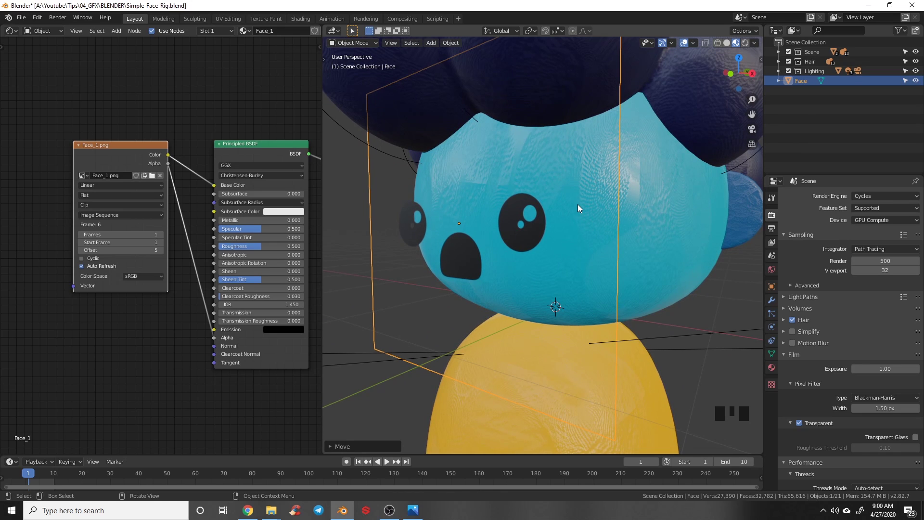
{"action": "mouse_move", "coordinate": [579, 204]}
{"action": "middle_mouse_down"}
{"action": "mouse_move", "coordinate": [622, 212]}
{"action": "mouse_move", "coordinate": [682, 254]}
{"action": "mouse_move", "coordinate": [590, 237]}
{"action": "mouse_move", "coordinate": [558, 256]}
{"action": "middle_mouse_up"}
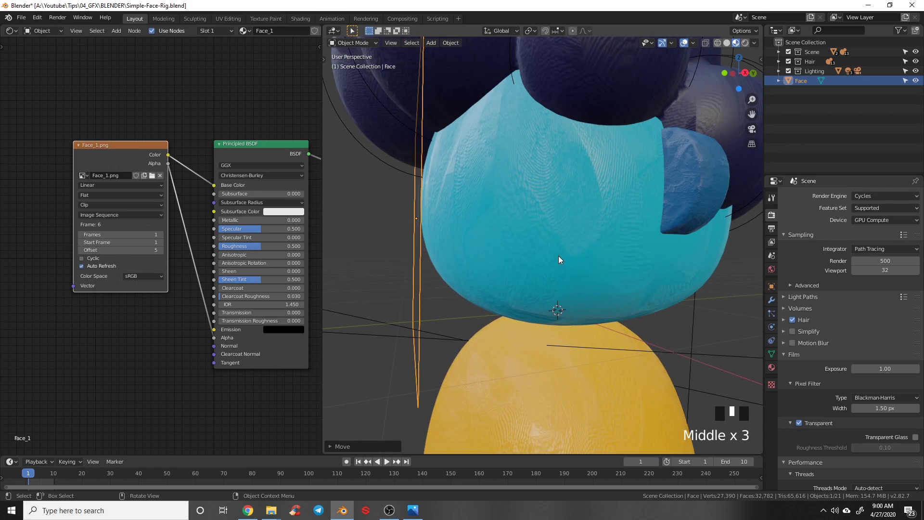
{"action": "key", "text": "KP_3"}
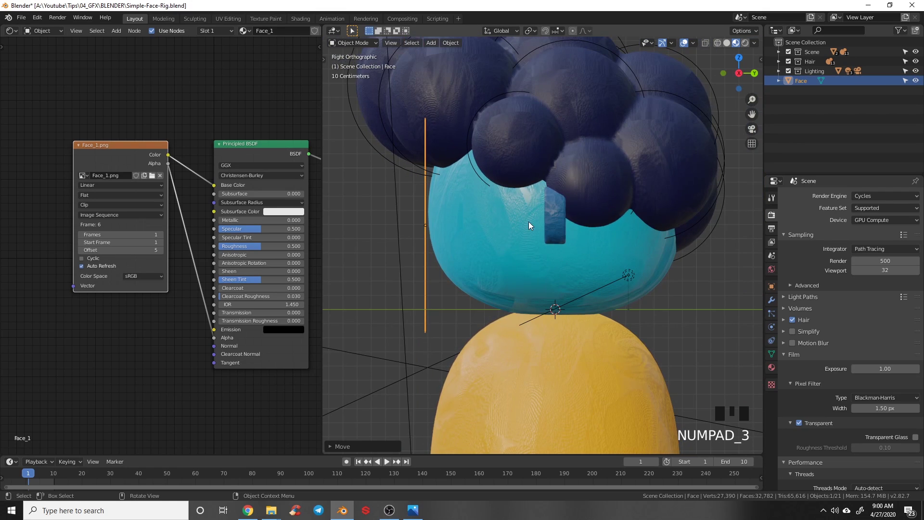
Parent the Face plane to the head sphere using Object (Keep Transform), then view it from the front
{"action": "left_click", "coordinate": [472, 255], "text": "shift"}
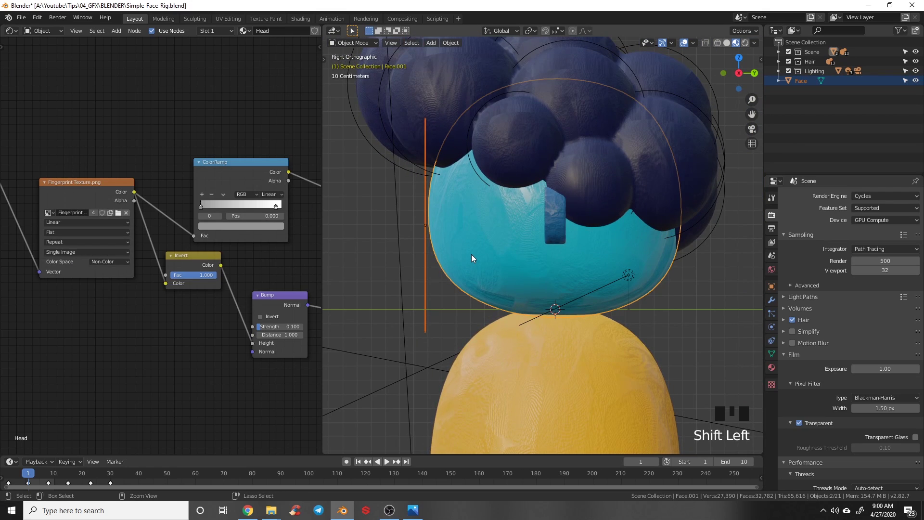
{"action": "key", "text": "ctrl+p"}
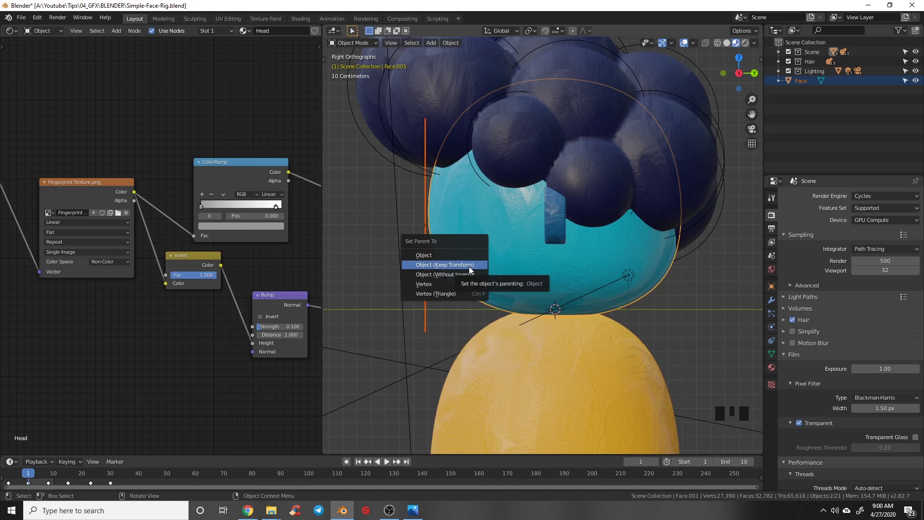
{"action": "left_click", "coordinate": [469, 267]}
{"action": "mouse_move", "coordinate": [482, 273]}
{"action": "middle_mouse_down"}
{"action": "mouse_move", "coordinate": [458, 242]}
{"action": "mouse_move", "coordinate": [518, 247]}
{"action": "mouse_move", "coordinate": [649, 281]}
{"action": "middle_mouse_up"}
{"action": "key", "text": "KP_1"}
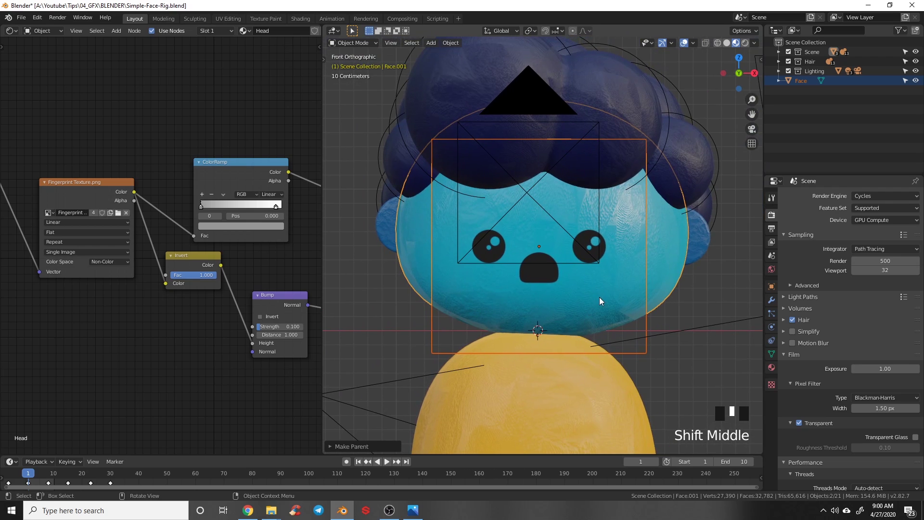
{"action": "left_click", "coordinate": [647, 334]}
In Edit Mode, subdivide the whole Face plane once into a four-face grid
{"action": "key", "text": "Tab"}
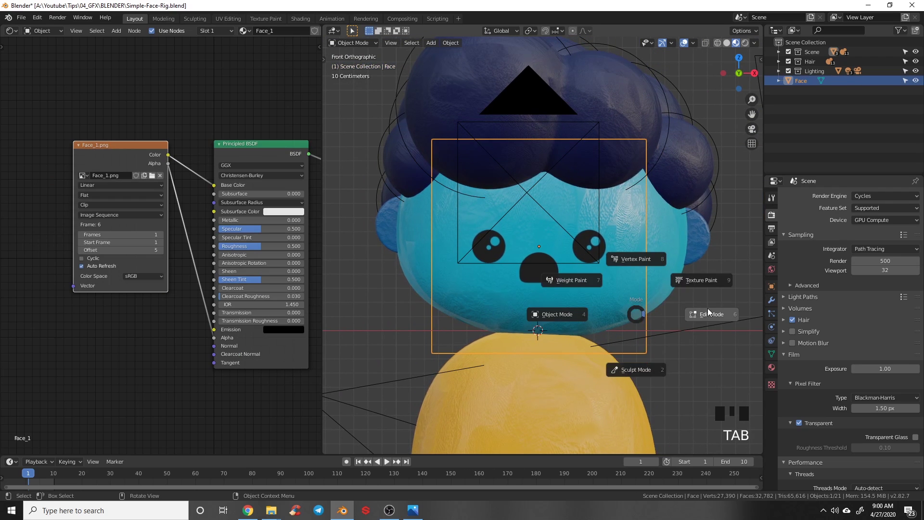
{"action": "key", "text": "a"}
{"action": "key", "text": "a"}
{"action": "key", "text": "a"}
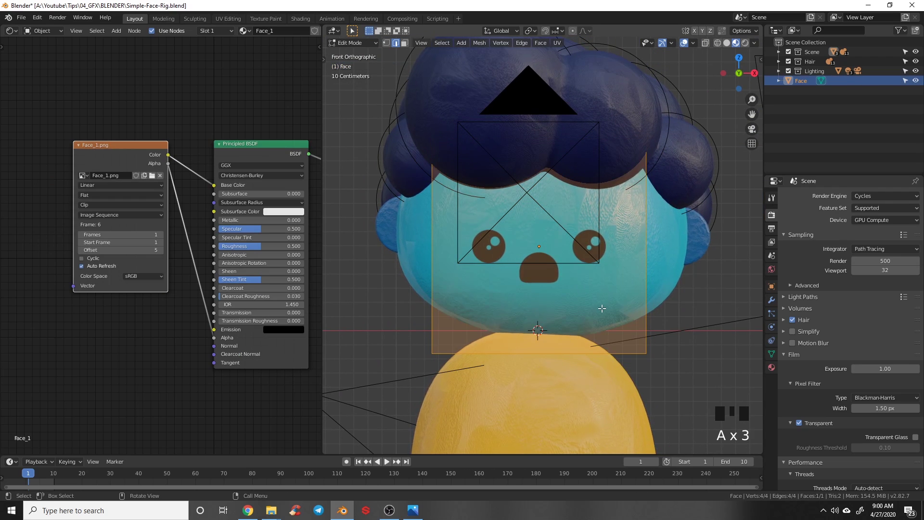
{"action": "right_click", "coordinate": [601, 309]}
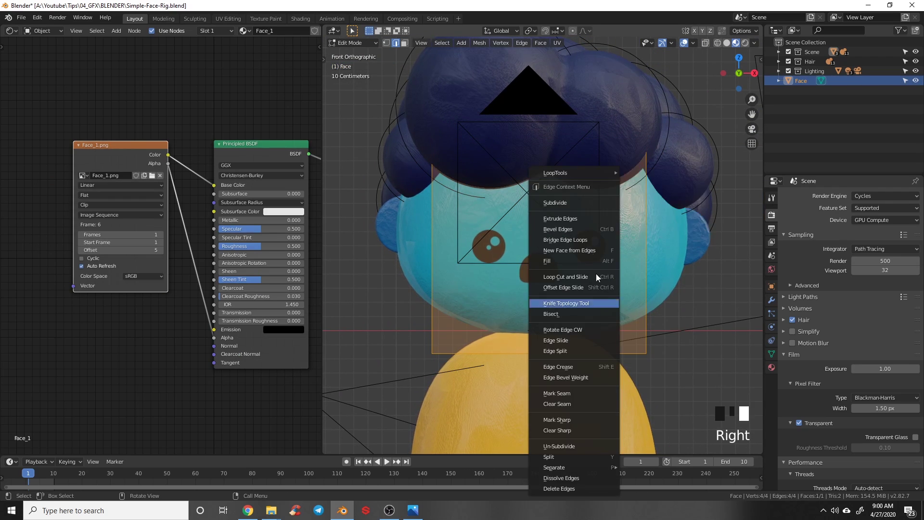
{"action": "left_click", "coordinate": [570, 205]}
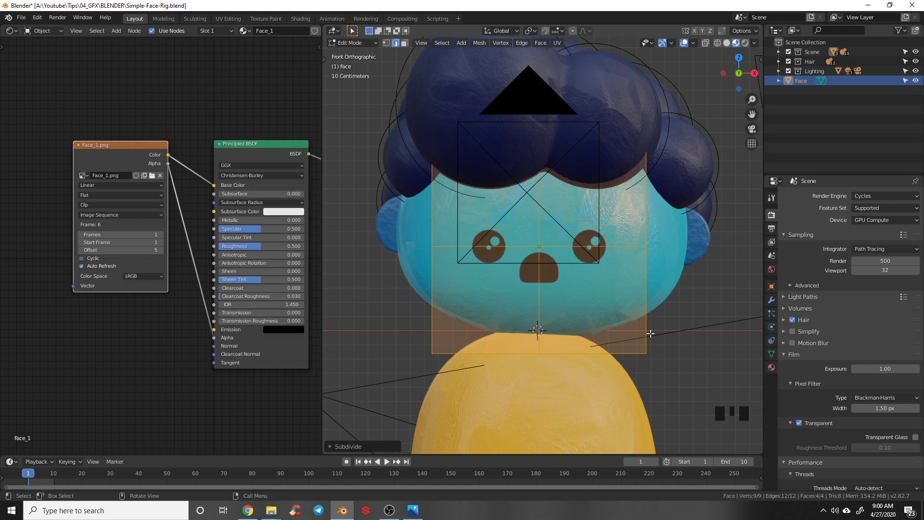
{"action": "key", "text": "a"}
{"action": "key", "text": "1"}
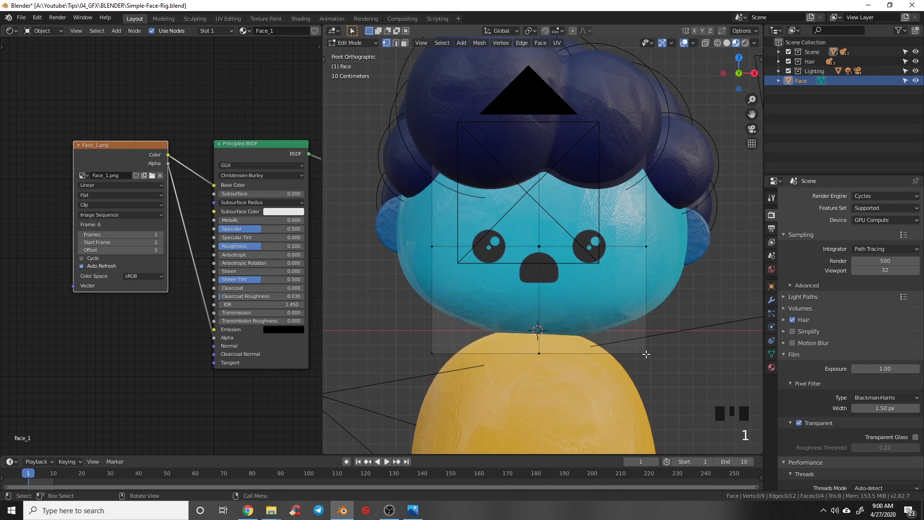
In wireframe side view, trial-move the plane's corner vertices along Y
{"action": "left_click", "coordinate": [647, 354]}
{"action": "left_click", "coordinate": [431, 354], "text": "shift"}
{"action": "key", "text": "z"}
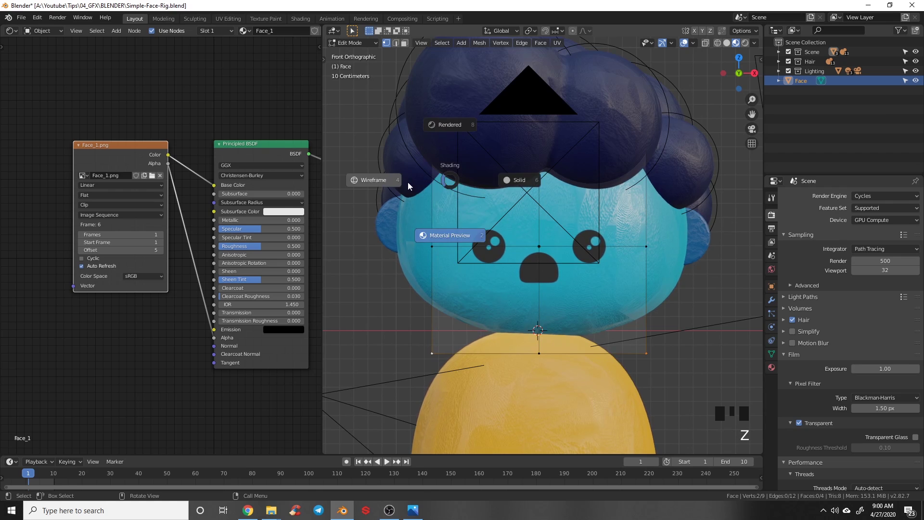
{"action": "left_click", "coordinate": [439, 134], "text": "shift"}
{"action": "left_click", "coordinate": [644, 139], "text": "shift"}
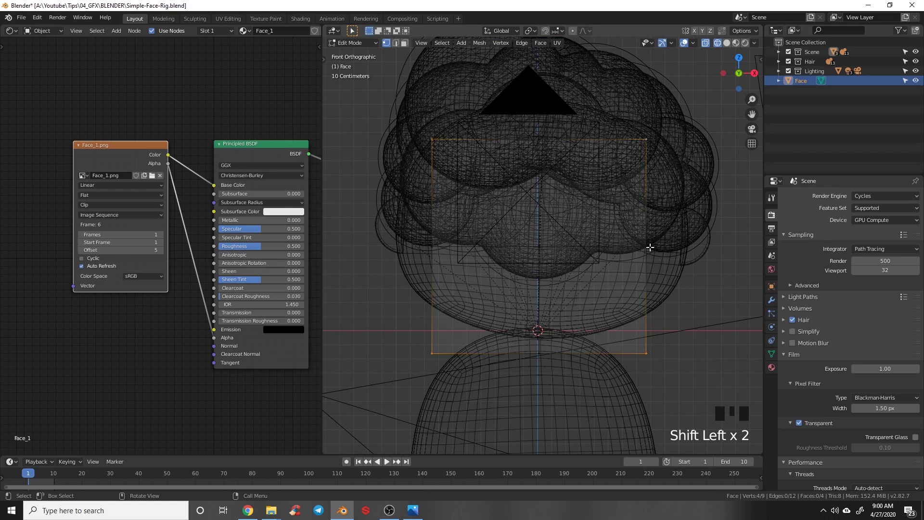
{"action": "key", "text": "KP_3"}
{"action": "key", "text": "g"}
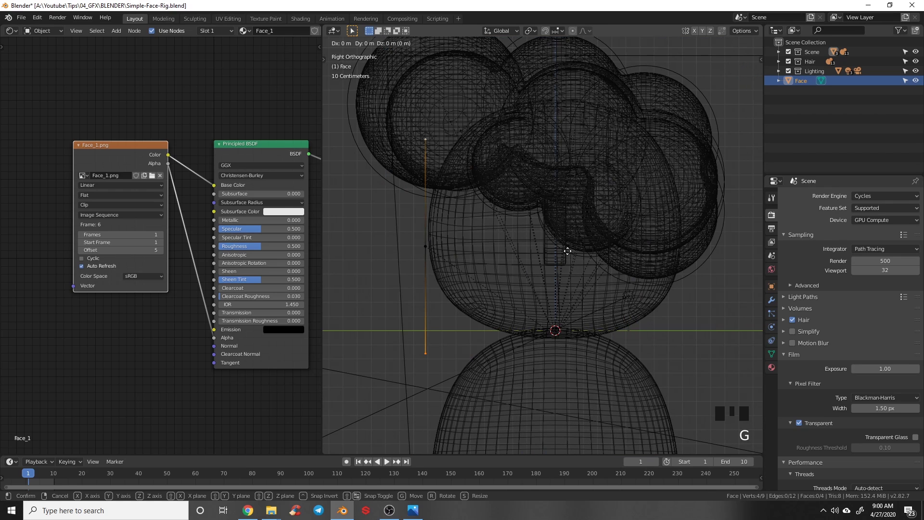
{"action": "key", "text": "y"}
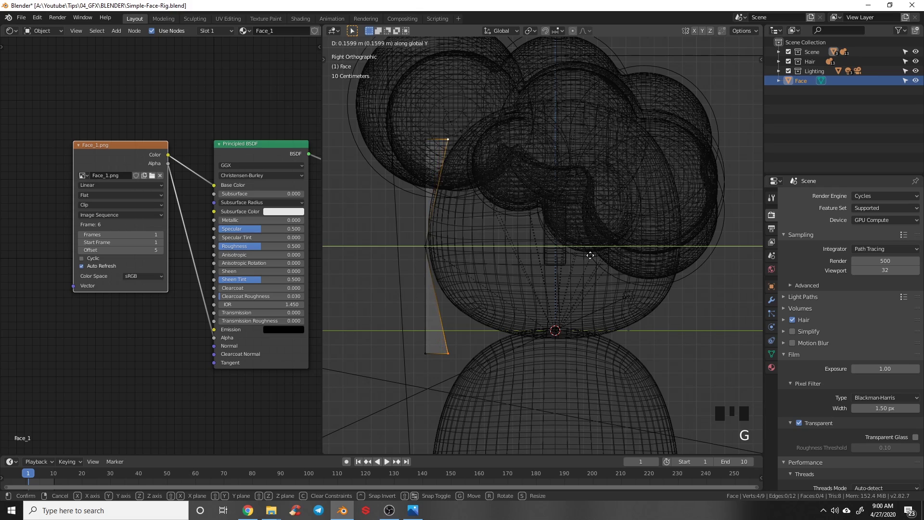
{"action": "left_click", "coordinate": [593, 255]}
{"action": "key", "text": "alt+a"}
Trial-move a plane edge along Y, then undo the moves and reselect the flat plane in solid front view
{"action": "left_click", "coordinate": [439, 368]}
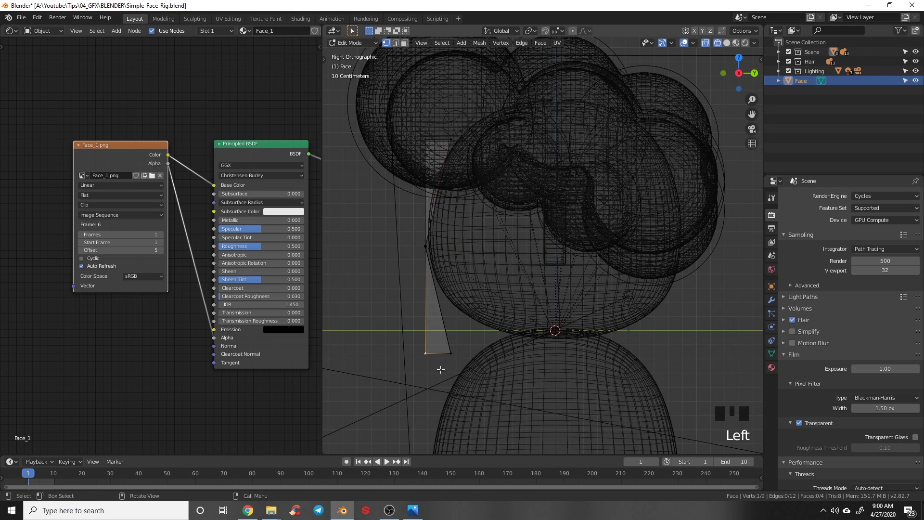
{"action": "left_click", "coordinate": [426, 142], "text": "shift"}
{"action": "key", "text": "g"}
{"action": "key", "text": "y"}
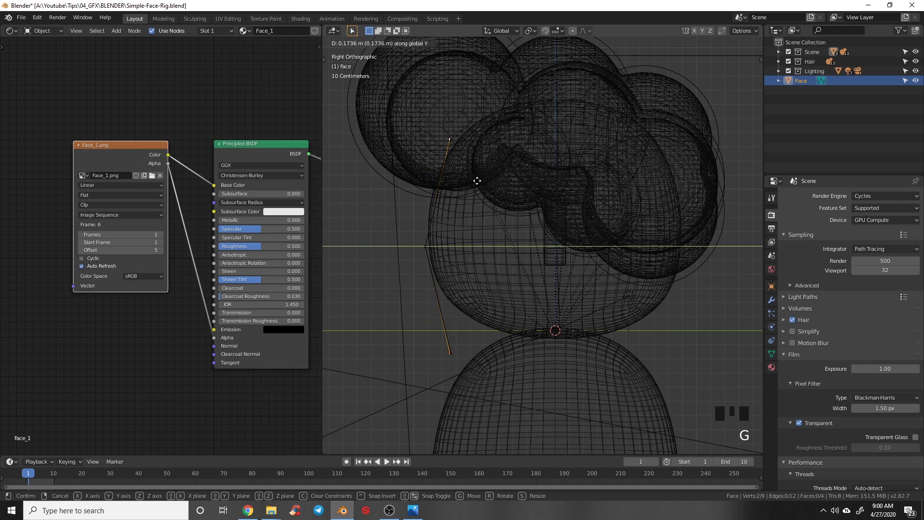
{"action": "left_click", "coordinate": [454, 185]}
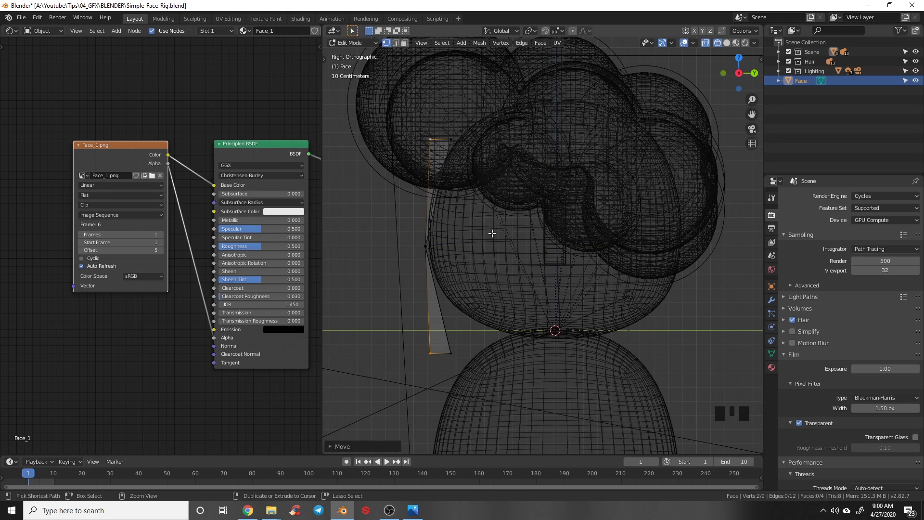
{"action": "key", "text": "ctrl+z"}
{"action": "key", "text": "ctrl+z"}
{"action": "key", "text": "ctrl+z"}
{"action": "key", "text": "ctrl+z"}
{"action": "key", "text": "ctrl+z"}
{"action": "key", "text": "ctrl+z"}
{"action": "key", "text": "ctrl+z"}
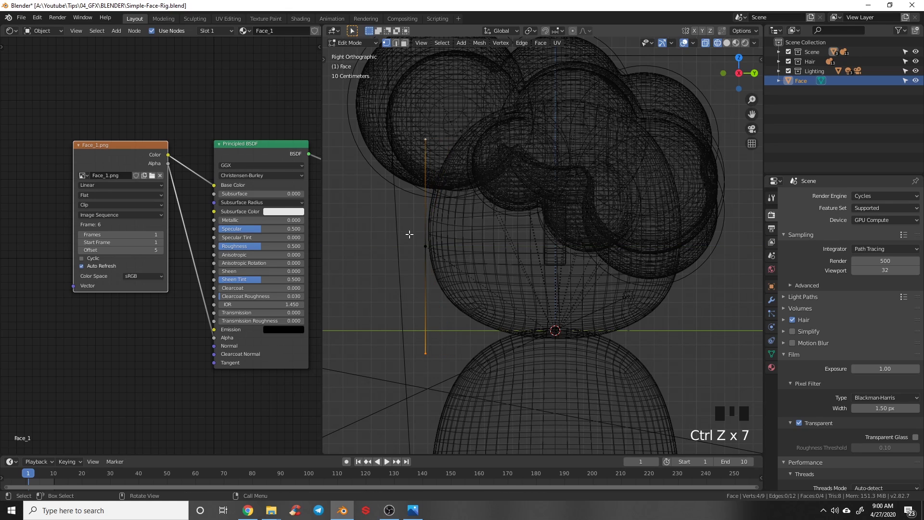
{"action": "key", "text": "alt+a"}
{"action": "key", "text": "KP_1"}
{"action": "key", "text": "z"}
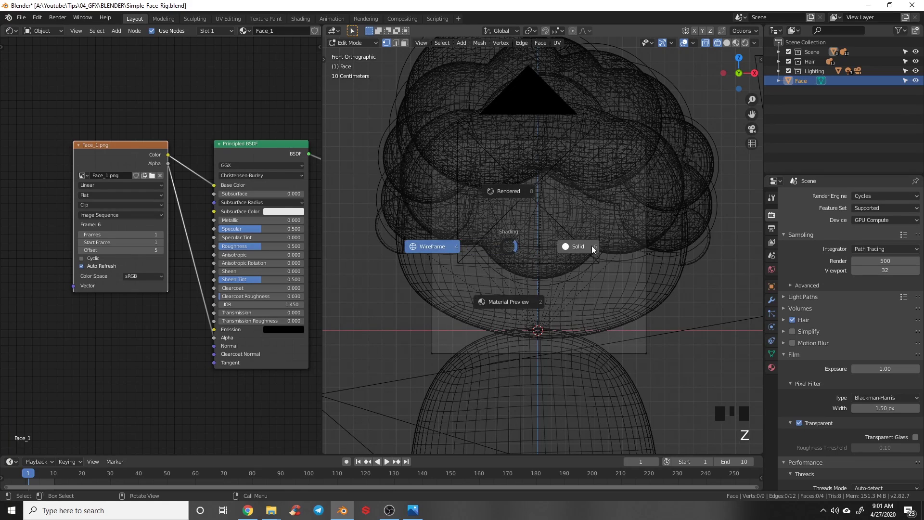
{"action": "key", "text": "a"}
Subdivide the plane into a 16-face grid and try moving its corner vertices with proportional editing, then cancel
{"action": "right_click", "coordinate": [592, 300]}
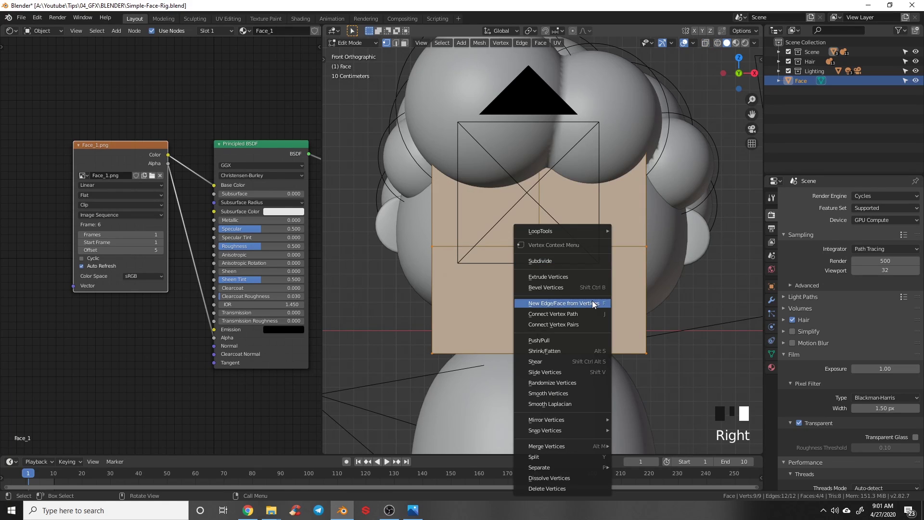
{"action": "left_click", "coordinate": [578, 260]}
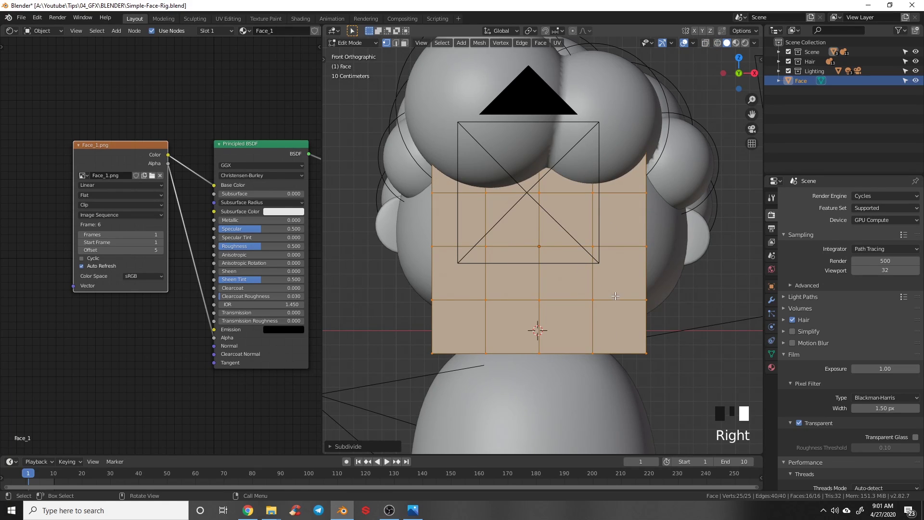
{"action": "left_click", "coordinate": [647, 354]}
{"action": "left_click", "coordinate": [432, 354]}
{"action": "left_click", "coordinate": [436, 194], "text": "shift"}
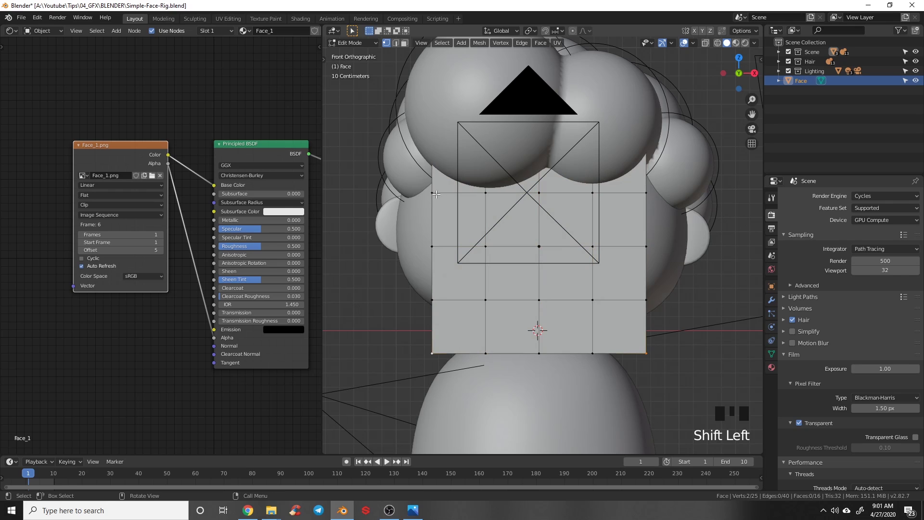
{"action": "key", "text": "z"}
{"action": "left_click", "coordinate": [433, 139], "text": "shift"}
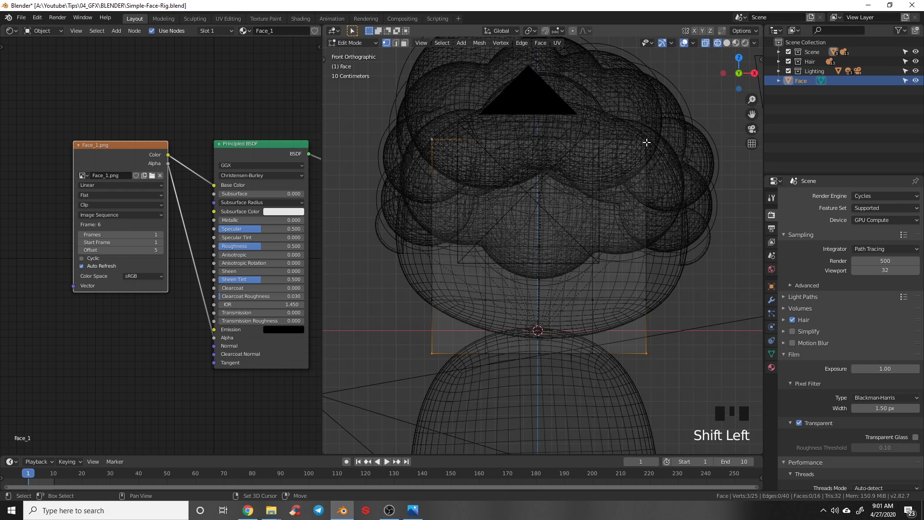
{"action": "left_click", "coordinate": [647, 140], "text": "shift"}
{"action": "left_click", "coordinate": [572, 31]}
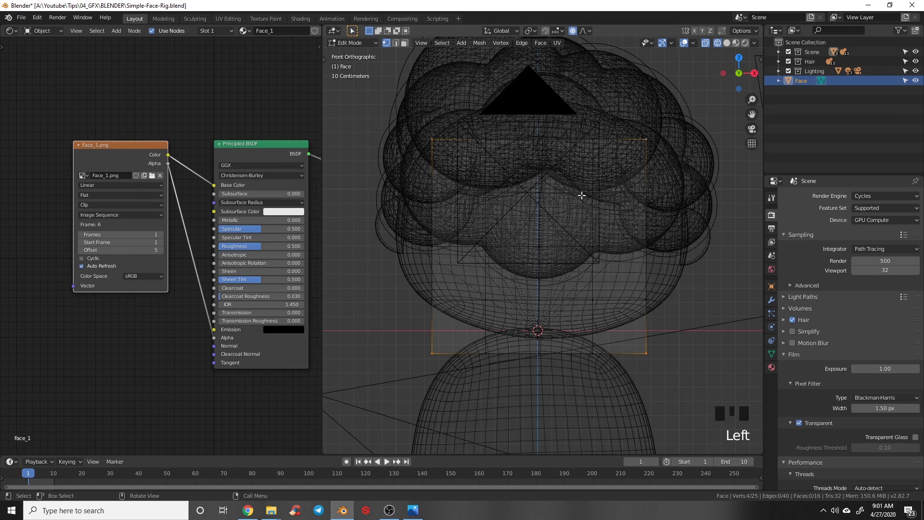
{"action": "key", "text": "KP_3"}
{"action": "key", "text": "g"}
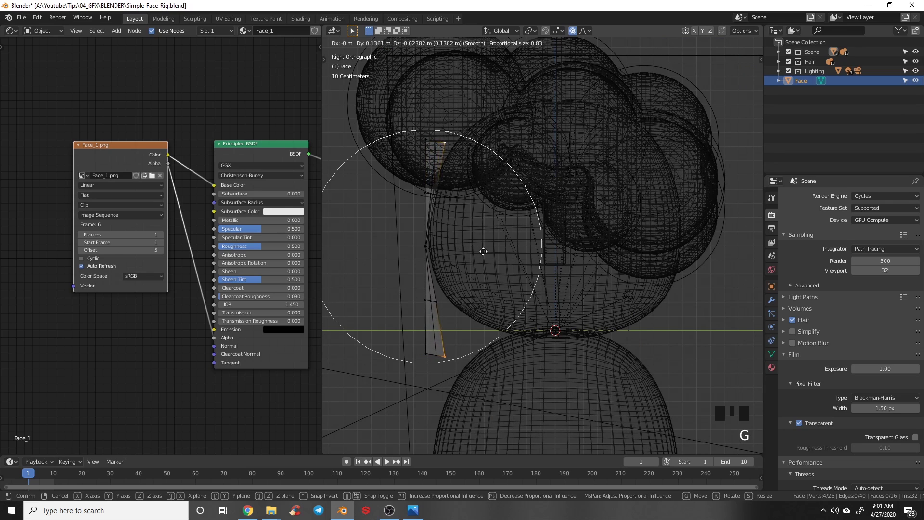
{"action": "scroll", "coordinate": [478, 250], "scroll_direction": "up", "scroll_amount": 2}
{"action": "scroll", "coordinate": [479, 249], "scroll_direction": "up", "scroll_amount": 1}
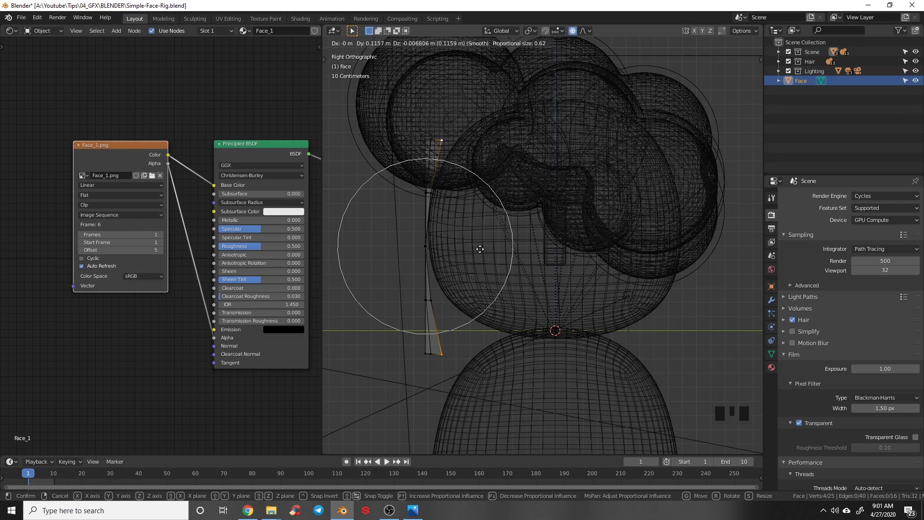
{"action": "right_click", "coordinate": [482, 258]}
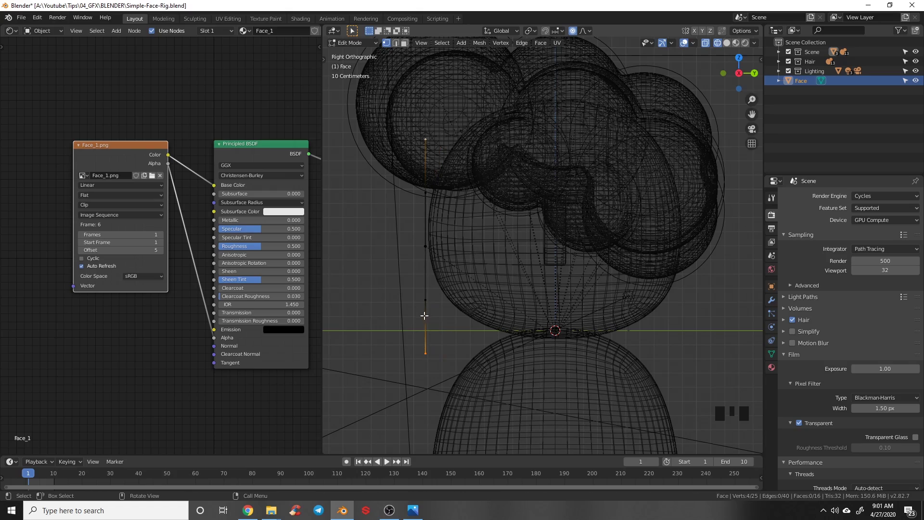
Box-select vertices along the plane's edge and pull them back with soft falloff from the side view
{"action": "key", "text": "b"}
{"action": "key", "text": "b"}
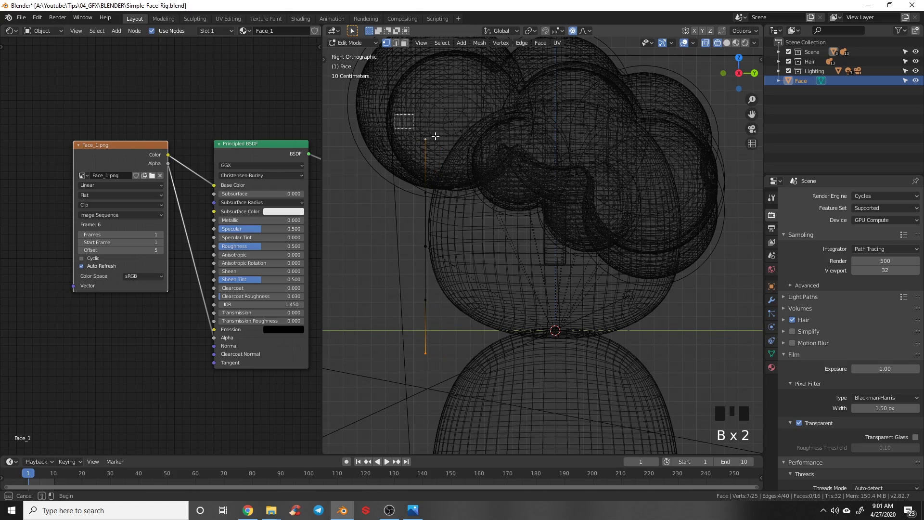
{"action": "left_click_drag", "start_coordinate": [405, 123], "coordinate": [546, 183]}
{"action": "middle_click_drag", "start_coordinate": [410, 188], "coordinate": [396, 362]}
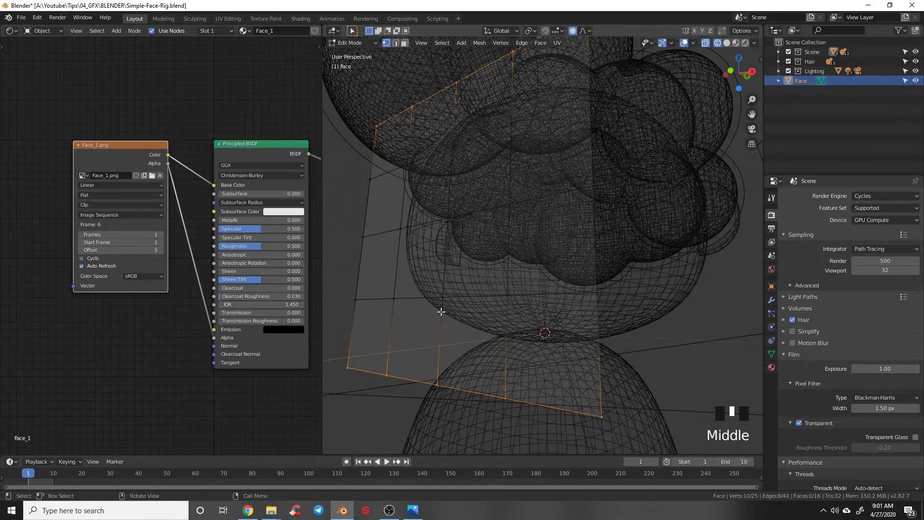
{"action": "key", "text": "KP_3"}
{"action": "key", "text": "g"}
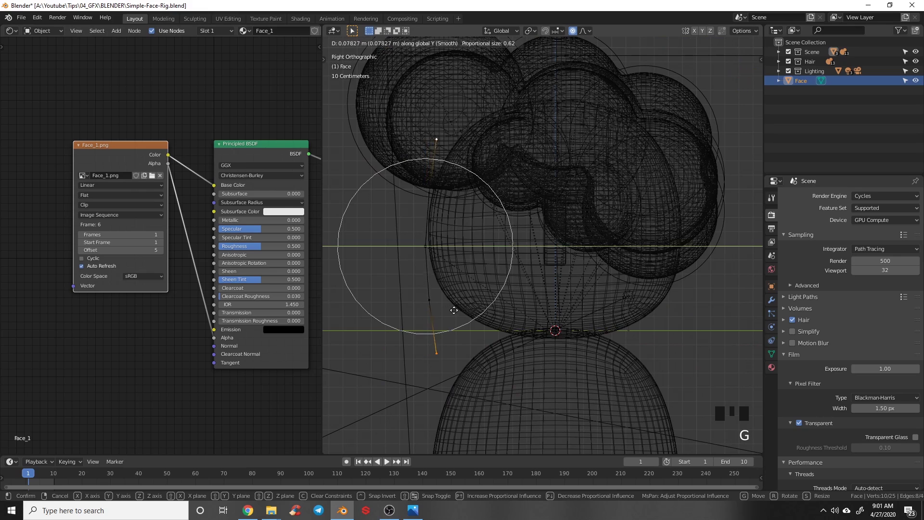
{"action": "left_click", "coordinate": [455, 308]}
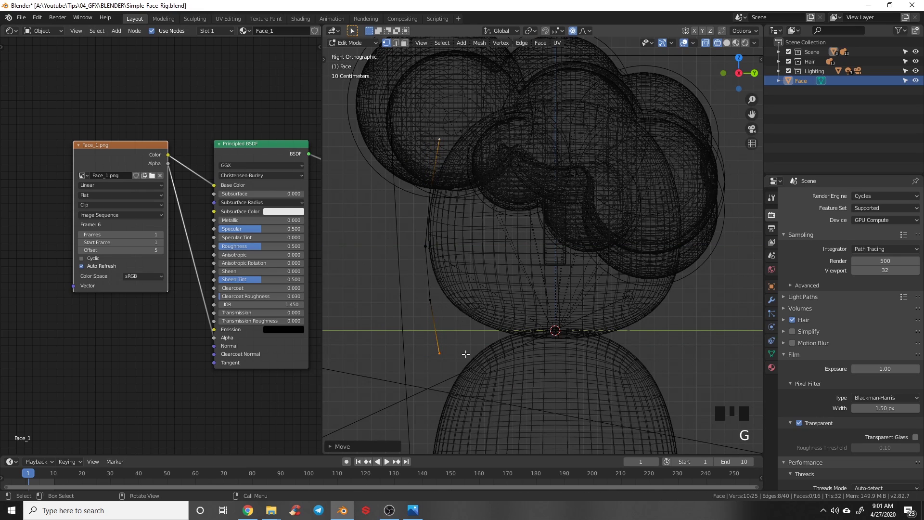
Pull the plane's bottom edge in toward the chin, then deselect and inspect the bend in perspective
{"action": "key", "text": "alt+a"}
{"action": "key", "text": "b"}
{"action": "left_click_drag", "start_coordinate": [419, 304], "coordinate": [471, 369]}
{"action": "key", "text": "g"}
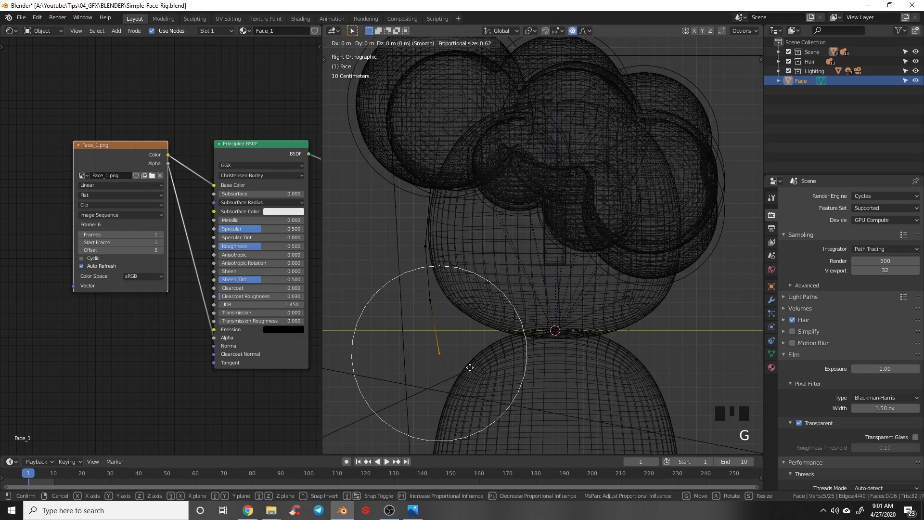
{"action": "left_click", "coordinate": [492, 350]}
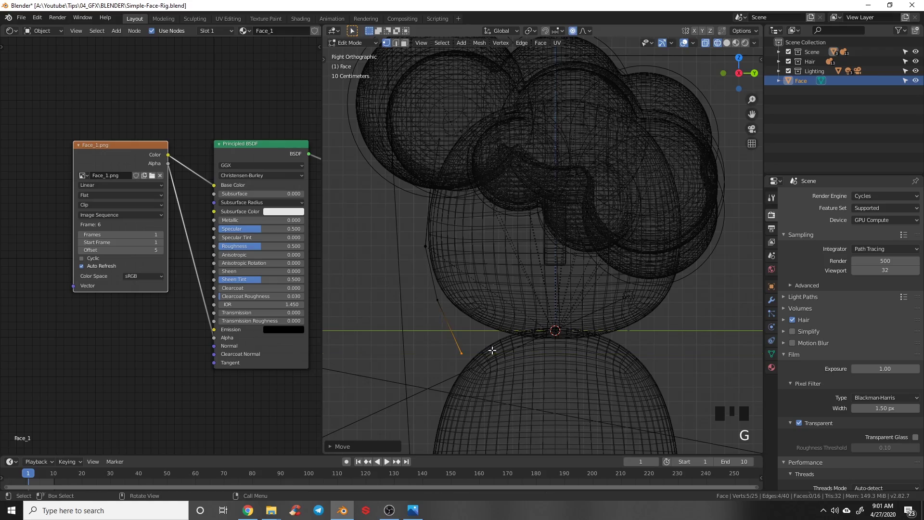
{"action": "key", "text": "g"}
{"action": "key", "text": "Escape"}
{"action": "key", "text": "alt+a"}
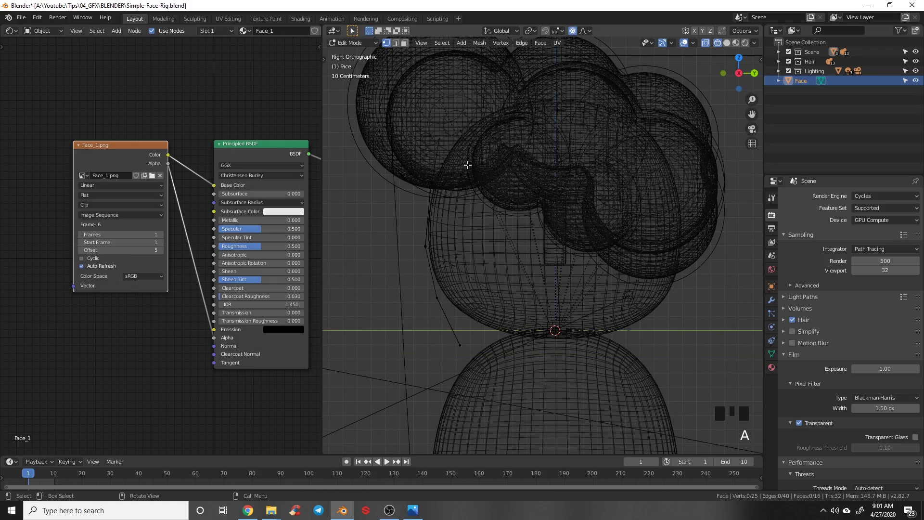
{"action": "mouse_move", "coordinate": [461, 218]}
{"action": "middle_mouse_down"}
{"action": "mouse_move", "coordinate": [533, 231]}
{"action": "mouse_move", "coordinate": [565, 291]}
{"action": "mouse_move", "coordinate": [544, 294]}
{"action": "mouse_move", "coordinate": [732, 305]}
{"action": "mouse_move", "coordinate": [614, 318]}
{"action": "middle_mouse_up"}
Move the plane's side edge loop back along Y with proportional editing and leave Edit Mode
{"action": "key", "text": "shift+z"}
{"action": "scroll", "coordinate": [590, 329], "scroll_direction": "down", "scroll_amount": 2}
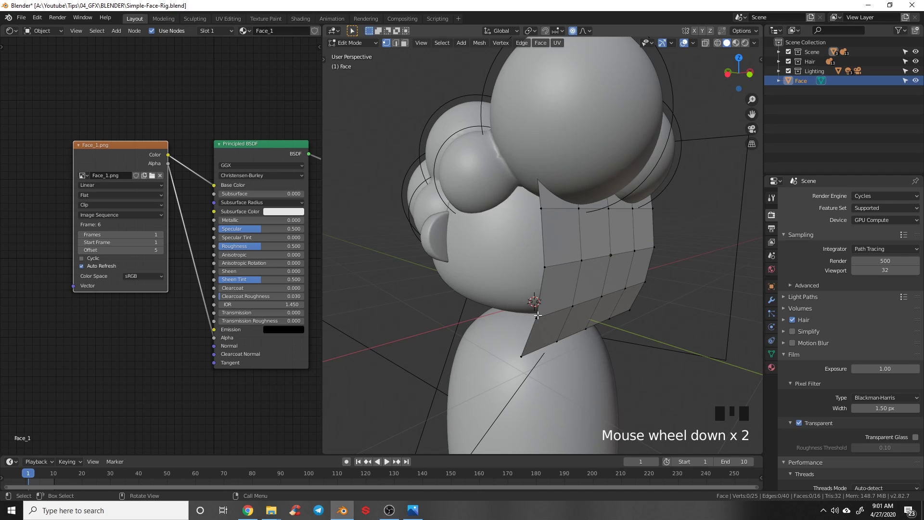
{"action": "key", "text": "2"}
{"action": "left_click", "coordinate": [541, 289], "text": "alt+shift"}
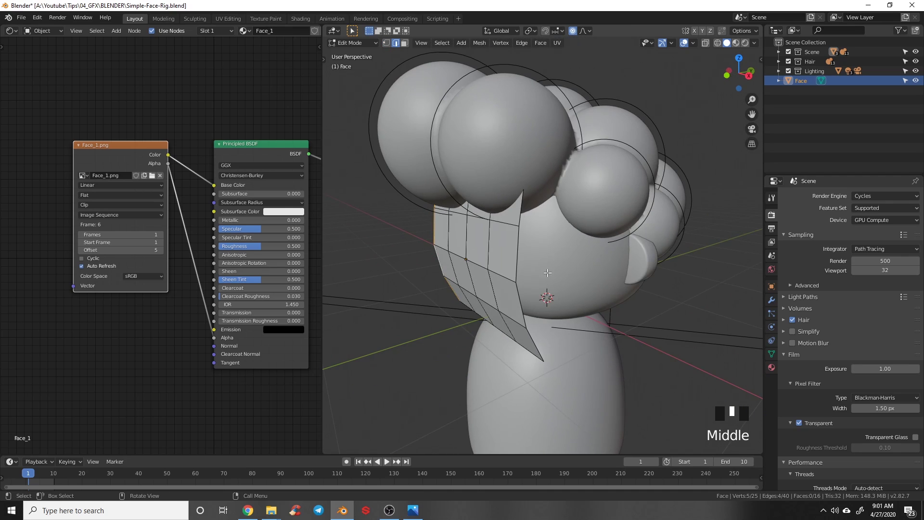
{"action": "left_click", "coordinate": [513, 254], "text": "alt+shift"}
{"action": "middle_click_drag", "start_coordinate": [542, 278], "coordinate": [505, 276]}
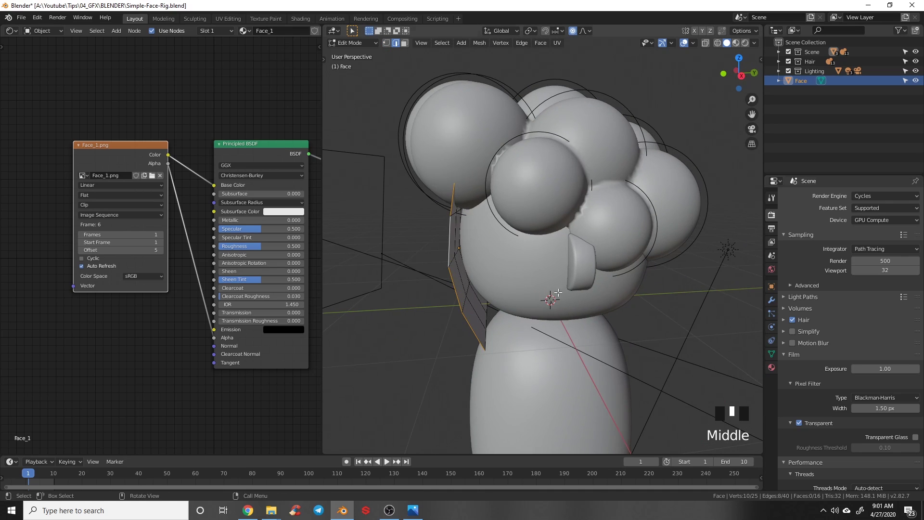
{"action": "key", "text": "g"}
{"action": "key", "text": "y"}
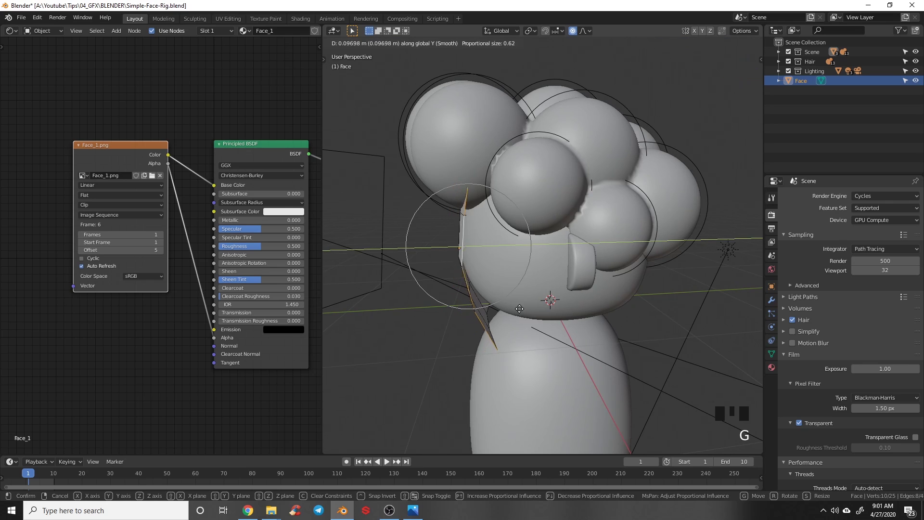
{"action": "left_click", "coordinate": [518, 309]}
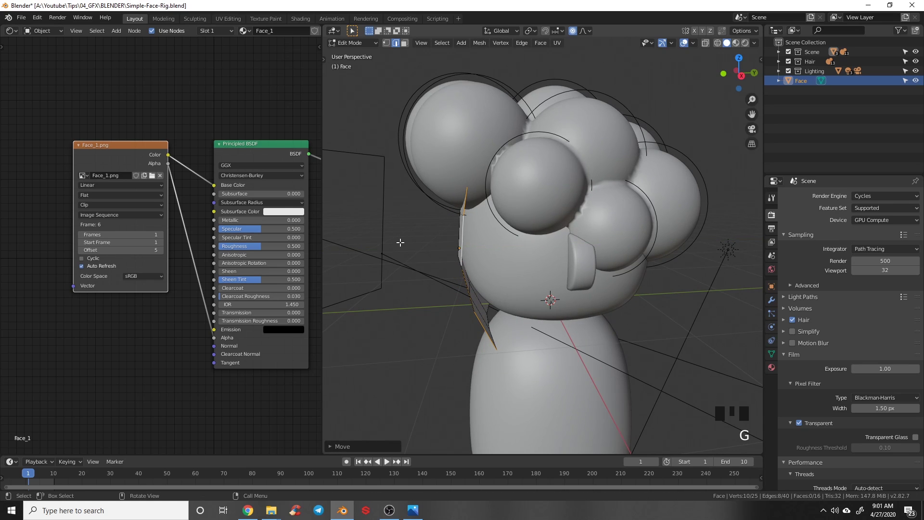
{"action": "mouse_move", "coordinate": [517, 309]}
{"action": "middle_mouse_down"}
{"action": "mouse_move", "coordinate": [518, 219]}
{"action": "mouse_move", "coordinate": [606, 285]}
{"action": "mouse_move", "coordinate": [573, 290]}
{"action": "mouse_move", "coordinate": [616, 297]}
{"action": "mouse_move", "coordinate": [461, 272]}
{"action": "middle_mouse_up"}
{"action": "key", "text": "Tab"}
{"action": "right_click", "coordinate": [555, 267]}
Save the file and preview the textured character from the front and side with the Face modifiers shown
{"action": "key", "text": "ctrl+s"}
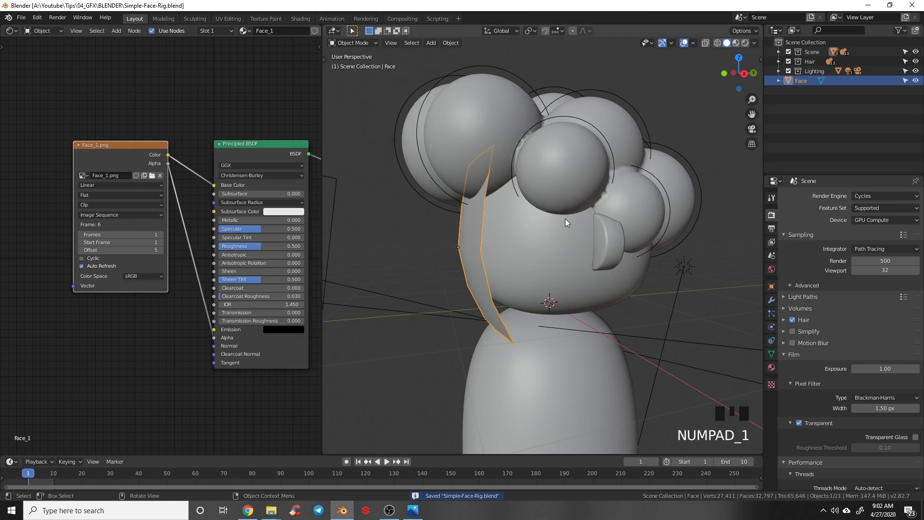
{"action": "key", "text": "KP_1"}
{"action": "key", "text": "z"}
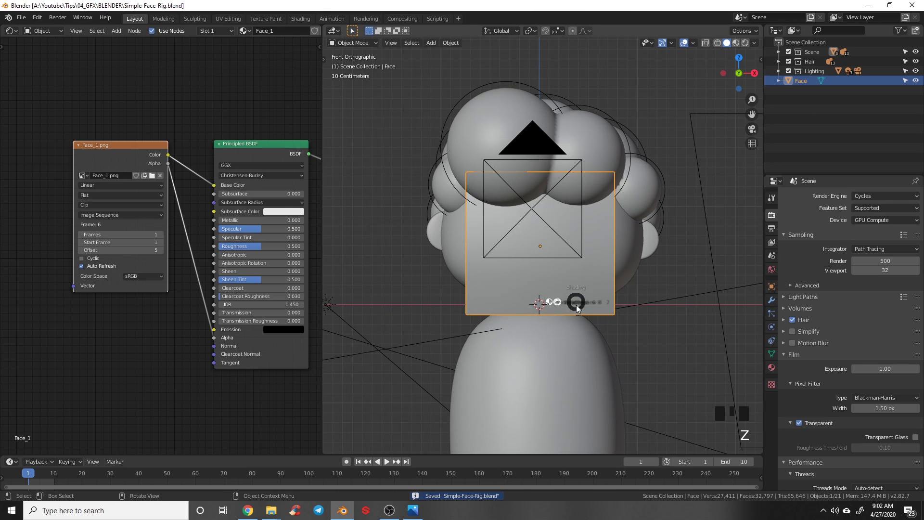
{"action": "mouse_move", "coordinate": [585, 350]}
{"action": "middle_mouse_down", "text": "shift"}
{"action": "mouse_move", "coordinate": [598, 305]}
{"action": "mouse_move", "coordinate": [580, 281]}
{"action": "mouse_move", "coordinate": [536, 281]}
{"action": "mouse_move", "coordinate": [549, 298]}
{"action": "mouse_move", "coordinate": [705, 267]}
{"action": "mouse_move", "coordinate": [728, 298]}
{"action": "mouse_move", "coordinate": [652, 310]}
{"action": "mouse_move", "coordinate": [551, 304]}
{"action": "middle_mouse_up", "text": "shift"}
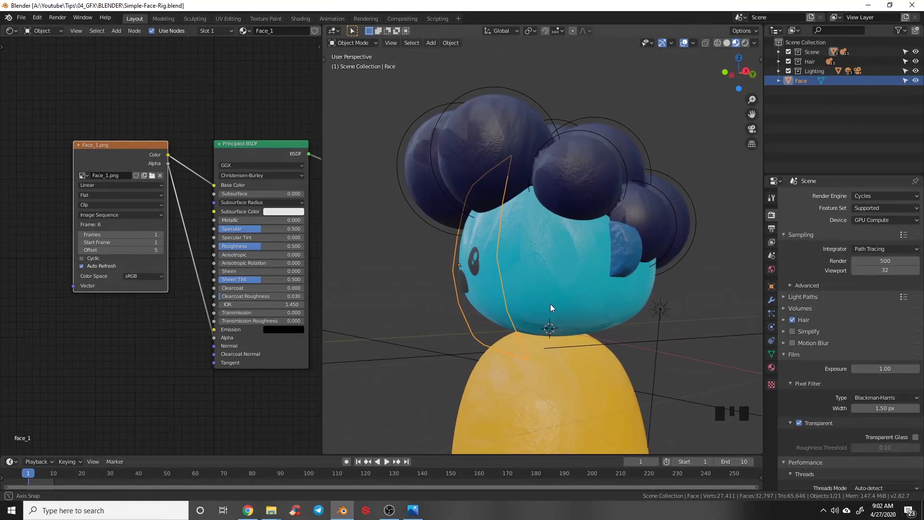
{"action": "left_click", "coordinate": [772, 300]}
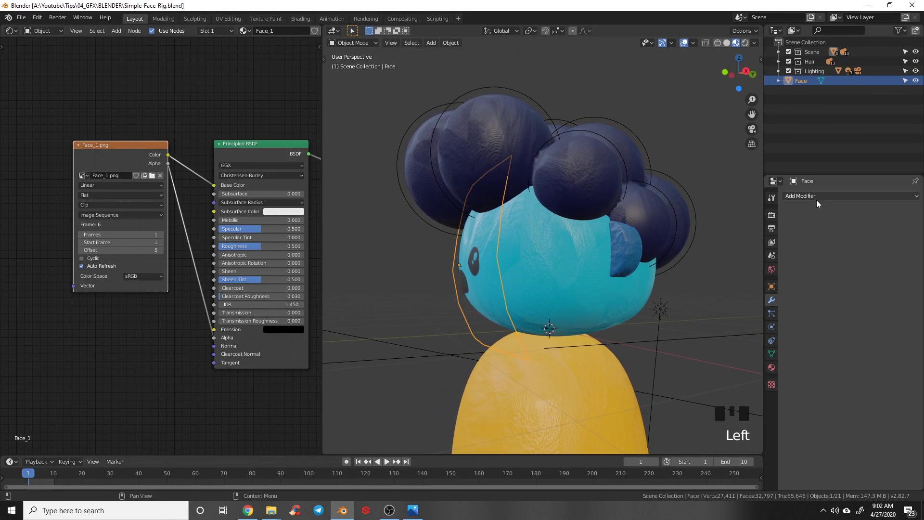
{"action": "mouse_move", "coordinate": [490, 282]}
{"action": "middle_mouse_down"}
{"action": "mouse_move", "coordinate": [632, 298]}
{"action": "mouse_move", "coordinate": [553, 313]}
{"action": "mouse_move", "coordinate": [501, 264]}
{"action": "mouse_move", "coordinate": [453, 280]}
{"action": "mouse_move", "coordinate": [521, 270]}
{"action": "mouse_move", "coordinate": [586, 332]}
{"action": "middle_mouse_up"}
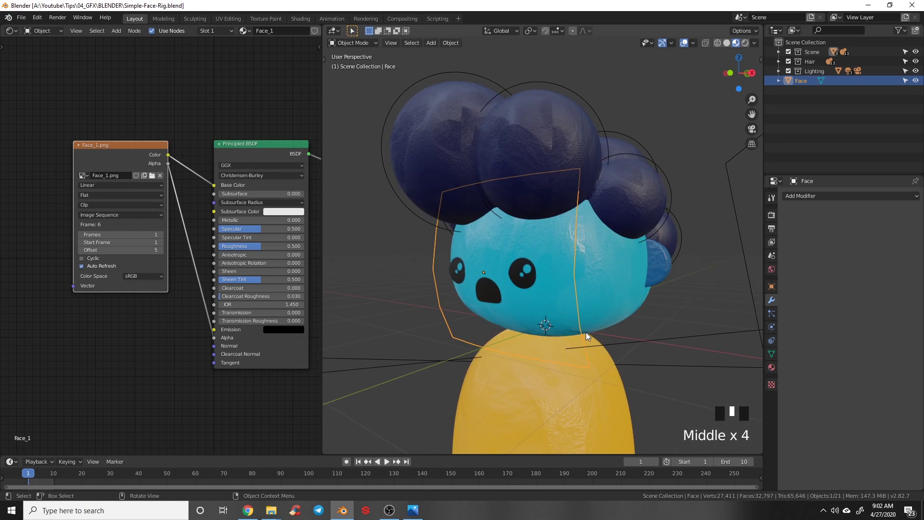
{"action": "key", "text": "ctrl+s"}
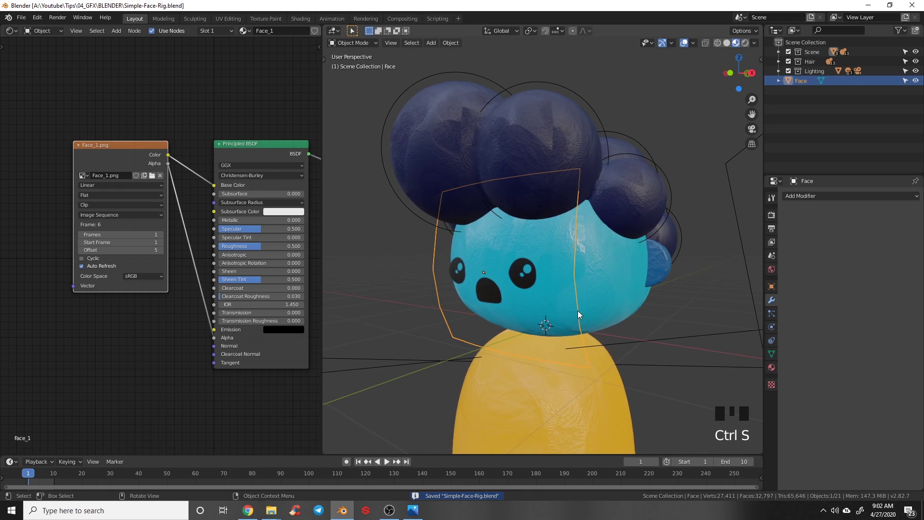
Test-move the head sphere to check the face follows, cancel the move and deselect everything
{"action": "key", "text": "KP_1"}
{"action": "left_click", "coordinate": [648, 281]}
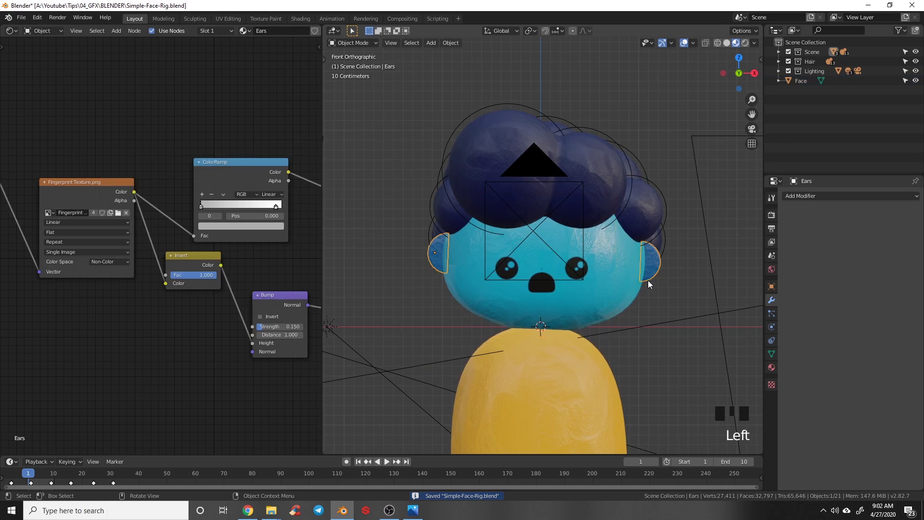
{"action": "left_click", "coordinate": [630, 284]}
{"action": "key", "text": "g"}
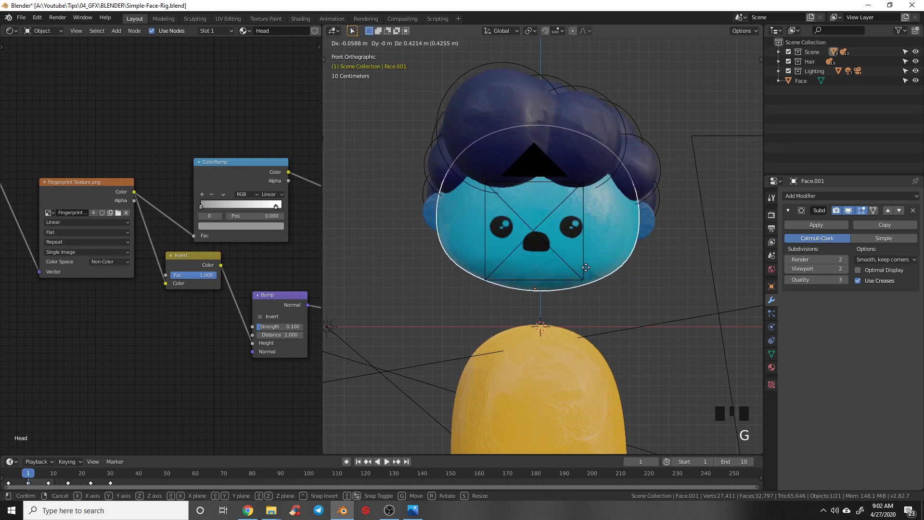
{"action": "right_click", "coordinate": [611, 267]}
{"action": "key", "text": "a"}
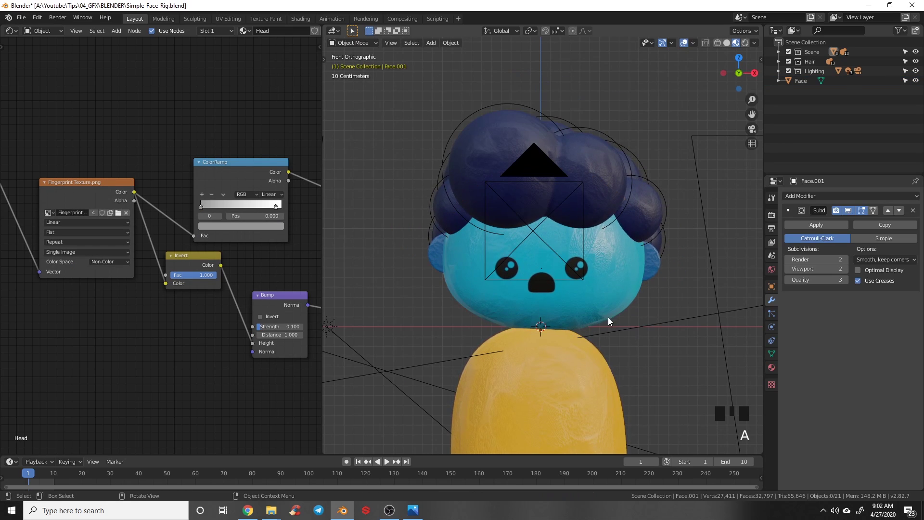
Save the file and orbit the rendered view to check the face plane and head from front and side
{"action": "key", "text": "ctrl+s"}
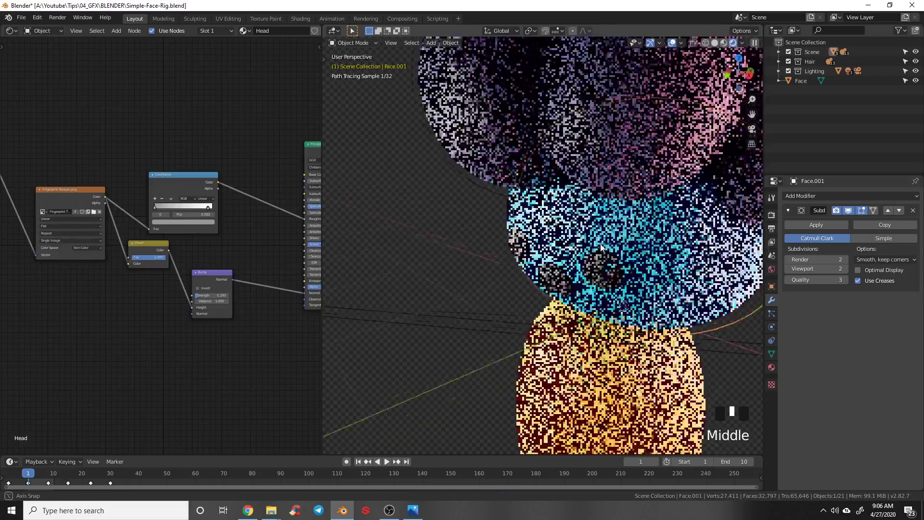
{"action": "middle_click_drag", "start_coordinate": [648, 204], "coordinate": [608, 269]}
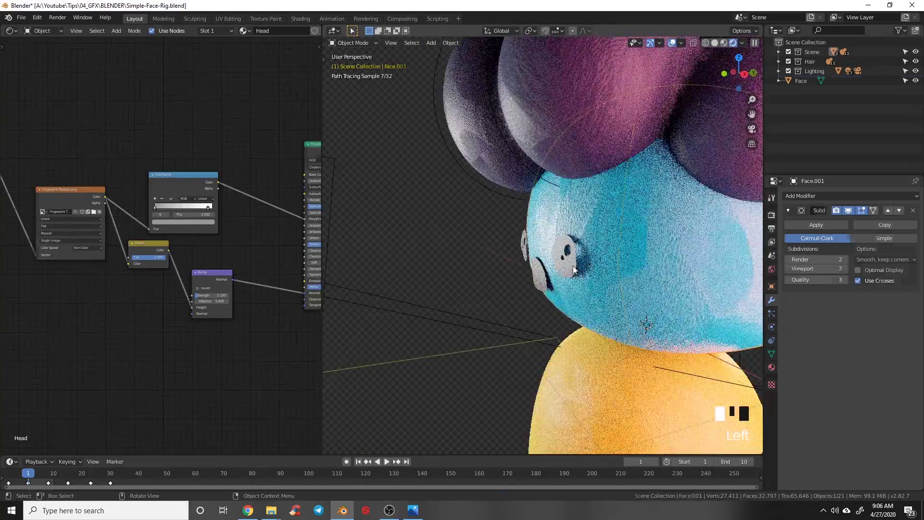
{"action": "left_click", "coordinate": [597, 268]}
{"action": "middle_click_drag", "start_coordinate": [596, 265], "coordinate": [574, 272]}
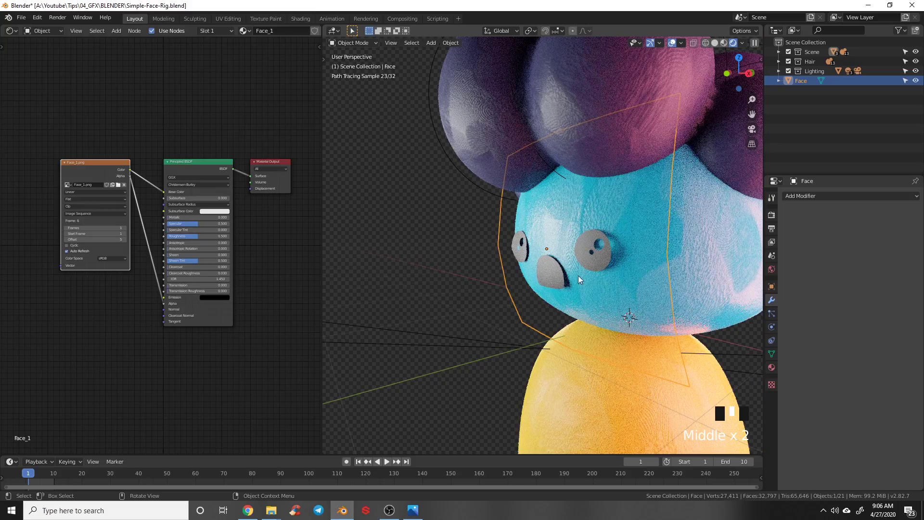
{"action": "mouse_move", "coordinate": [589, 281]}
{"action": "middle_mouse_down"}
{"action": "mouse_move", "coordinate": [587, 249]}
{"action": "mouse_move", "coordinate": [555, 302]}
{"action": "middle_mouse_up"}
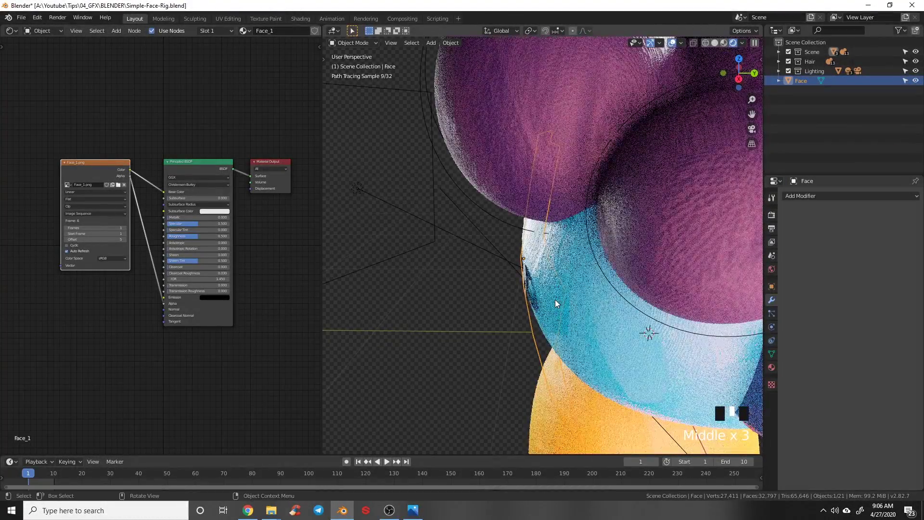
{"action": "left_click", "coordinate": [590, 333]}
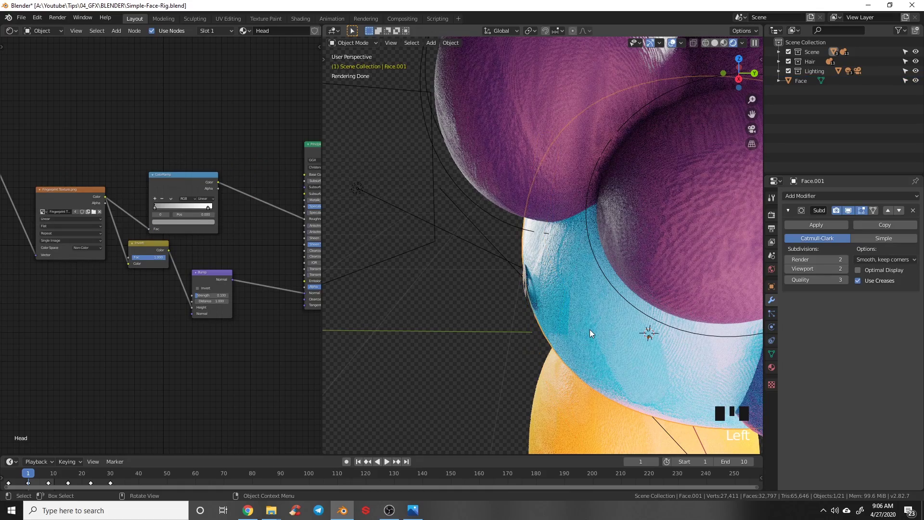
Orbit around the head to check how the textured face plane wraps from several angles
{"action": "middle_click_drag", "start_coordinate": [590, 329], "coordinate": [655, 307]}
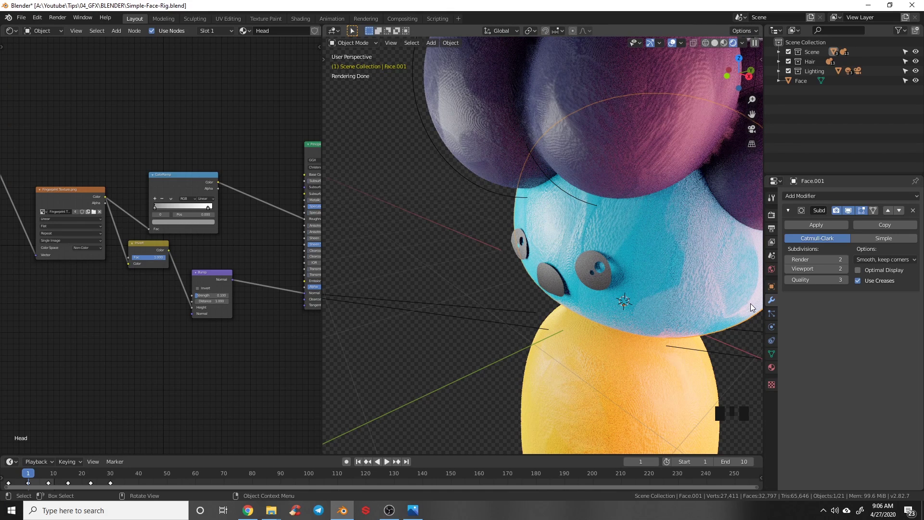
{"action": "left_click", "coordinate": [608, 284]}
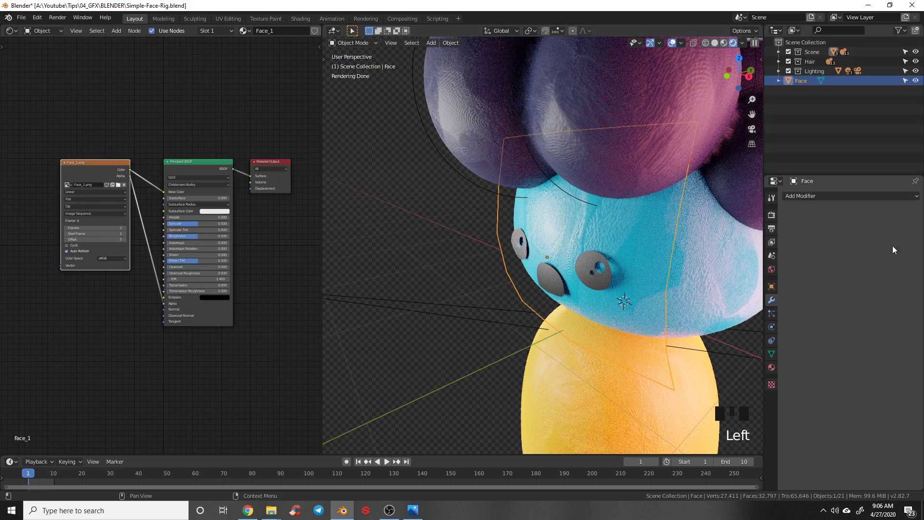
{"action": "middle_click_drag", "start_coordinate": [703, 269], "coordinate": [523, 268]}
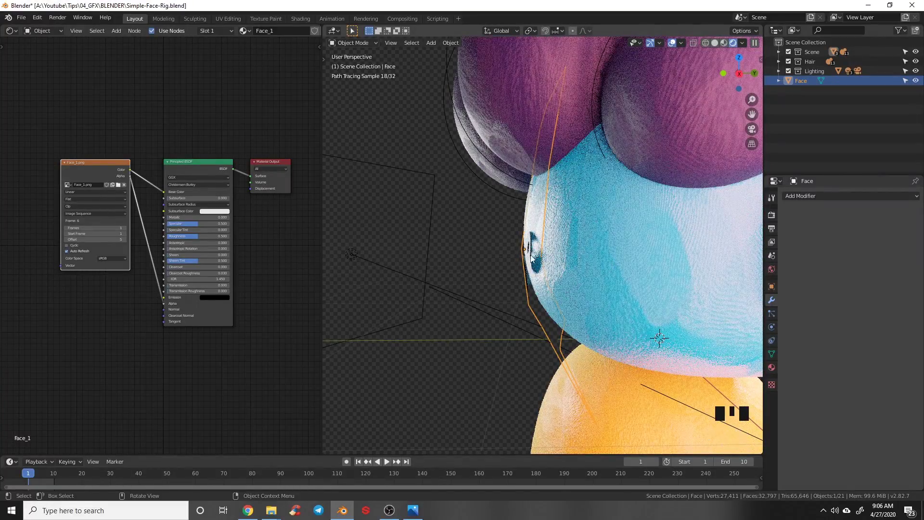
{"action": "middle_click_drag", "start_coordinate": [498, 273], "coordinate": [624, 280]}
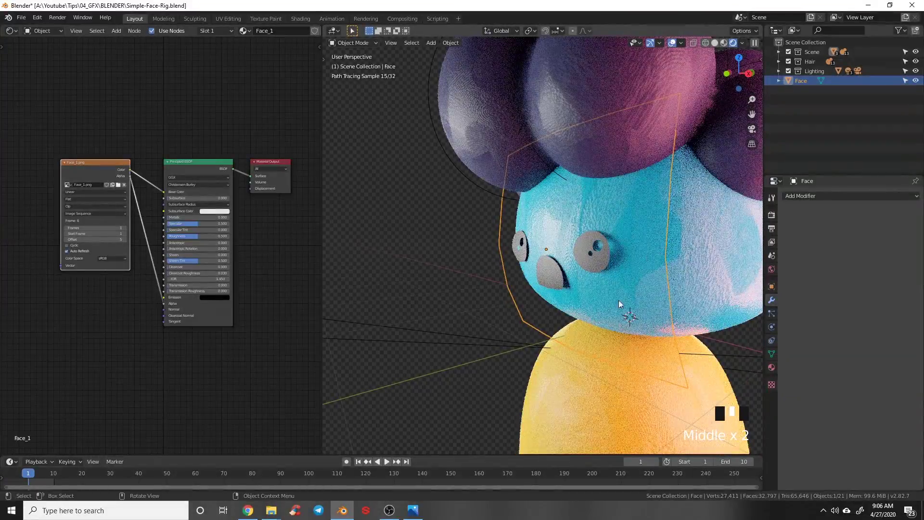
{"action": "middle_click_drag", "start_coordinate": [695, 291], "coordinate": [670, 294]}
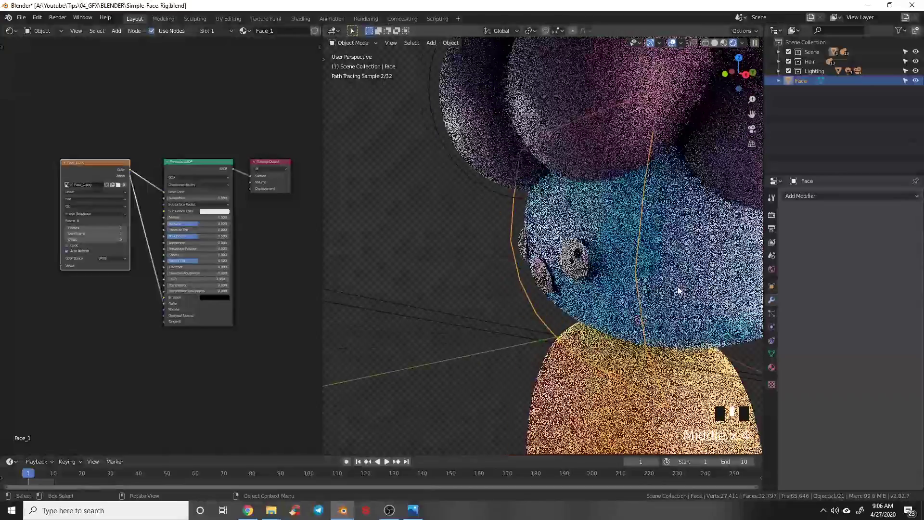
{"action": "scroll", "coordinate": [628, 296], "scroll_direction": "up", "scroll_amount": 3}
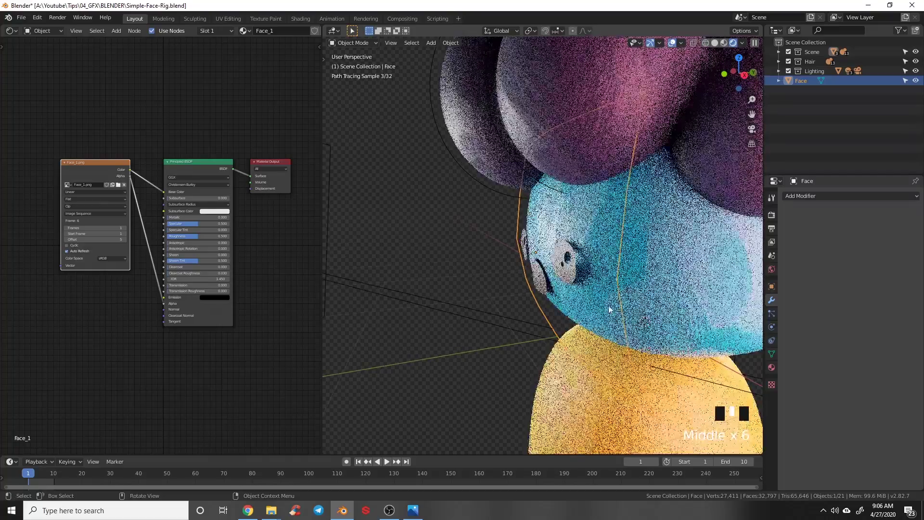
{"action": "scroll", "coordinate": [602, 304], "scroll_direction": "up", "scroll_amount": 2}
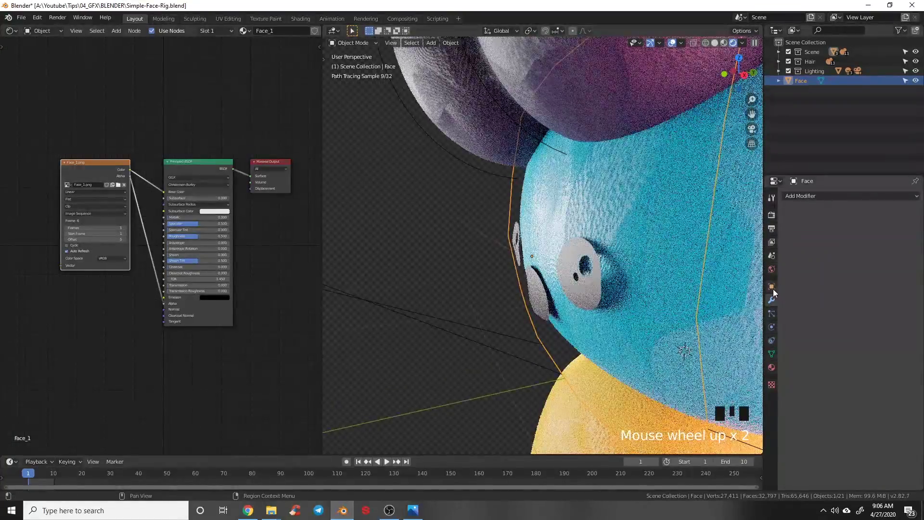
In the Face object's Ray Visibility, turn off Transmission, Diffuse, Volume Scatter, Glossy and Shadow
{"action": "left_click", "coordinate": [771, 286]}
{"action": "scroll", "coordinate": [614, 290], "scroll_direction": "down", "scroll_amount": 2}
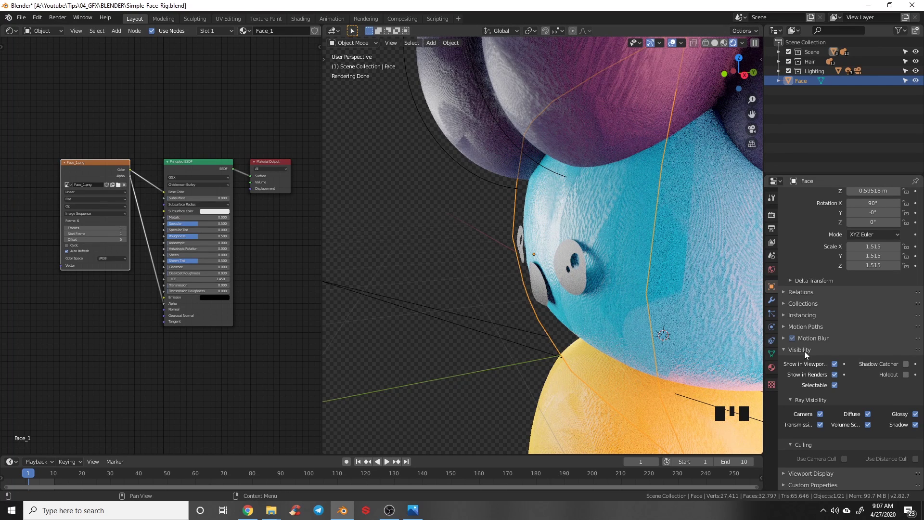
{"action": "scroll", "coordinate": [807, 351], "scroll_direction": "down", "scroll_amount": 2}
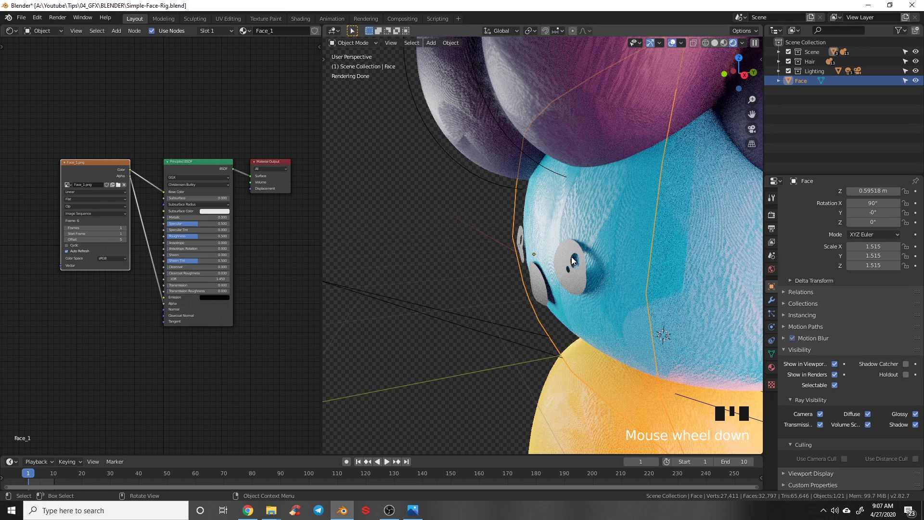
{"action": "left_click", "coordinate": [822, 425]}
{"action": "left_click", "coordinate": [869, 425]}
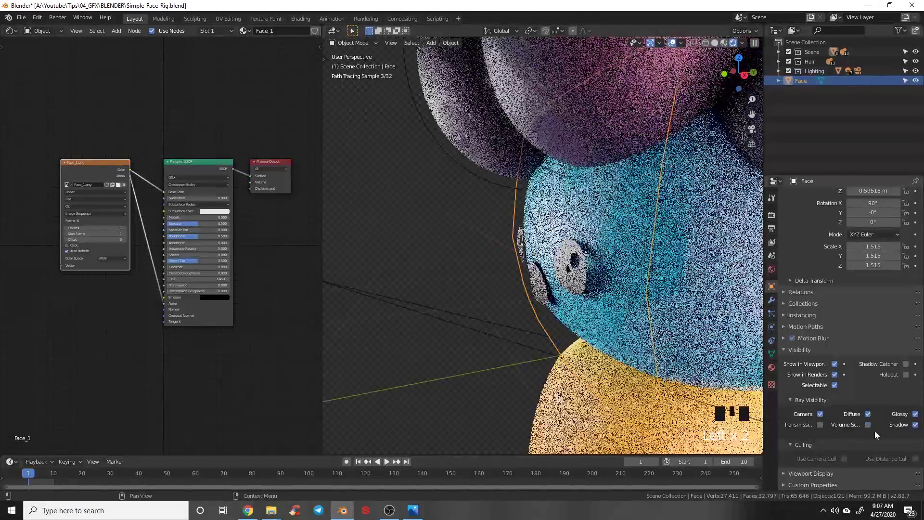
{"action": "left_click", "coordinate": [868, 414]}
{"action": "left_click", "coordinate": [915, 414]}
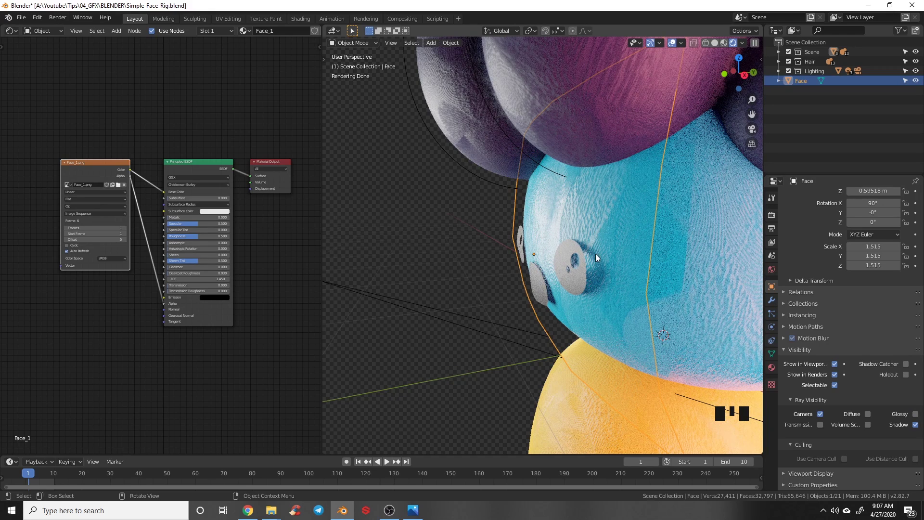
{"action": "left_click", "coordinate": [916, 426]}
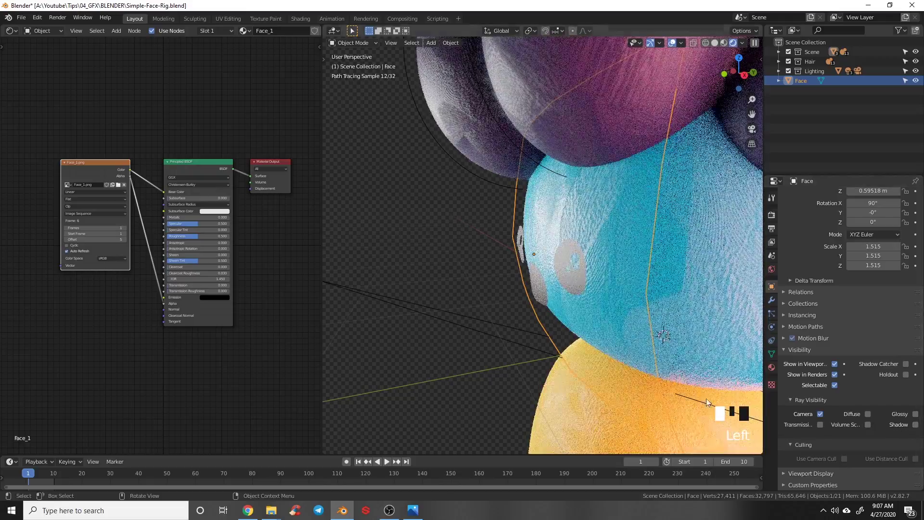
Save the file and orbit to check the clean eyes and mouth on the rendered head
{"action": "key", "text": "ctrl+s"}
{"action": "mouse_move", "coordinate": [523, 275]}
{"action": "middle_mouse_down"}
{"action": "mouse_move", "coordinate": [629, 296]}
{"action": "mouse_move", "coordinate": [562, 280]}
{"action": "mouse_move", "coordinate": [616, 300]}
{"action": "mouse_move", "coordinate": [521, 247]}
{"action": "middle_mouse_up"}
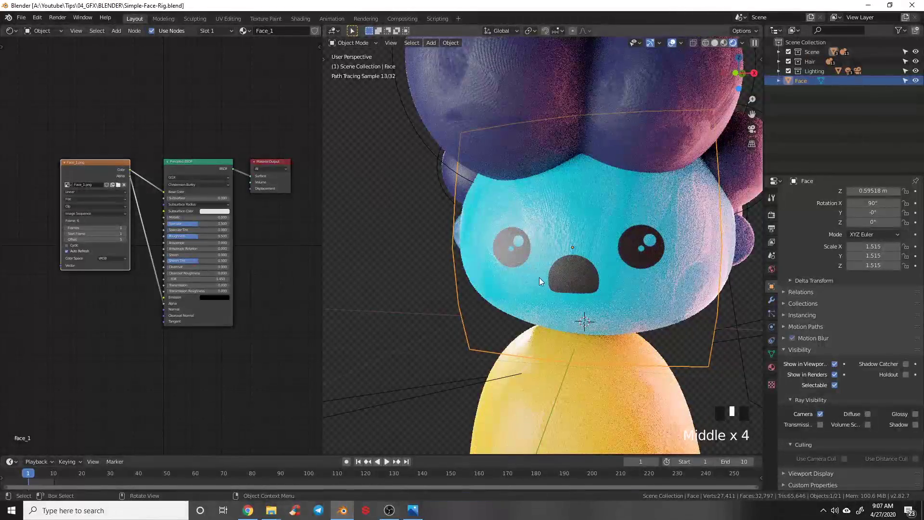
{"action": "middle_click_drag", "start_coordinate": [651, 266], "coordinate": [566, 272]}
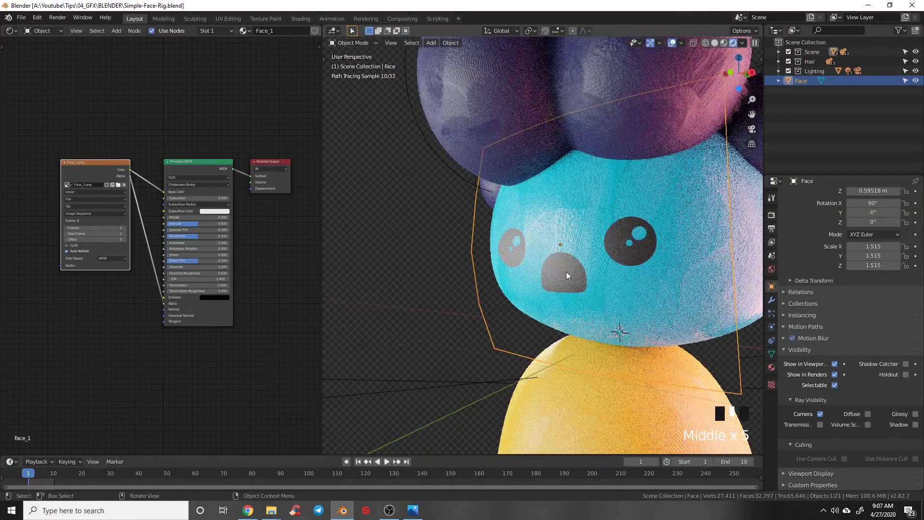
{"action": "middle_click_drag", "start_coordinate": [93, 221], "coordinate": [141, 220]}
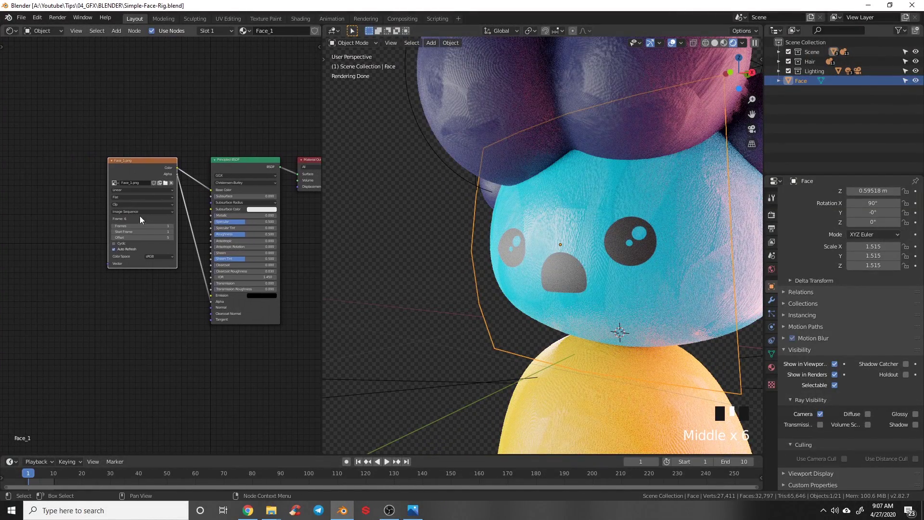
Delete the Principled BSDF and add an Emission shader between the Face_1 image and the output
{"action": "left_click_drag", "start_coordinate": [149, 167], "coordinate": [79, 168]}
{"action": "middle_click_drag", "start_coordinate": [249, 178], "coordinate": [143, 215], "text": "shift"}
{"action": "left_click", "coordinate": [179, 183]}
{"action": "key", "text": "x"}
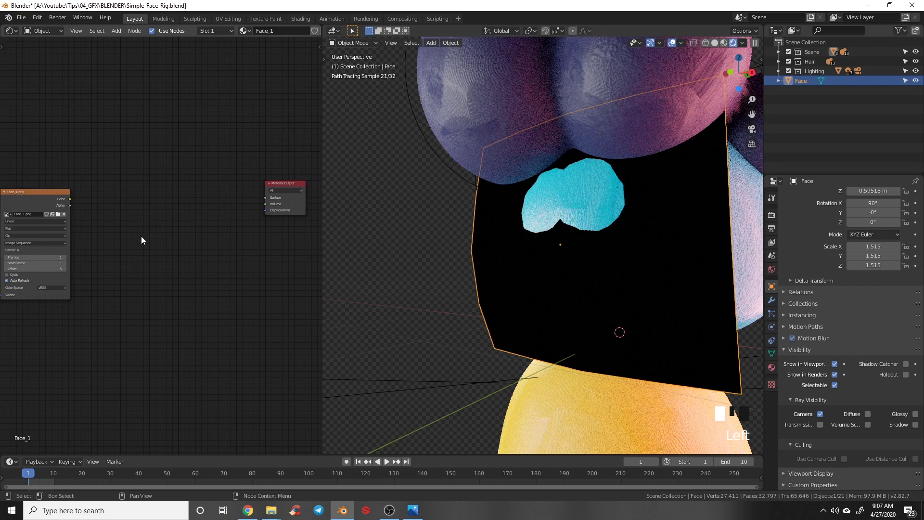
{"action": "key", "text": "shift+a"}
{"action": "left_click", "coordinate": [141, 236]}
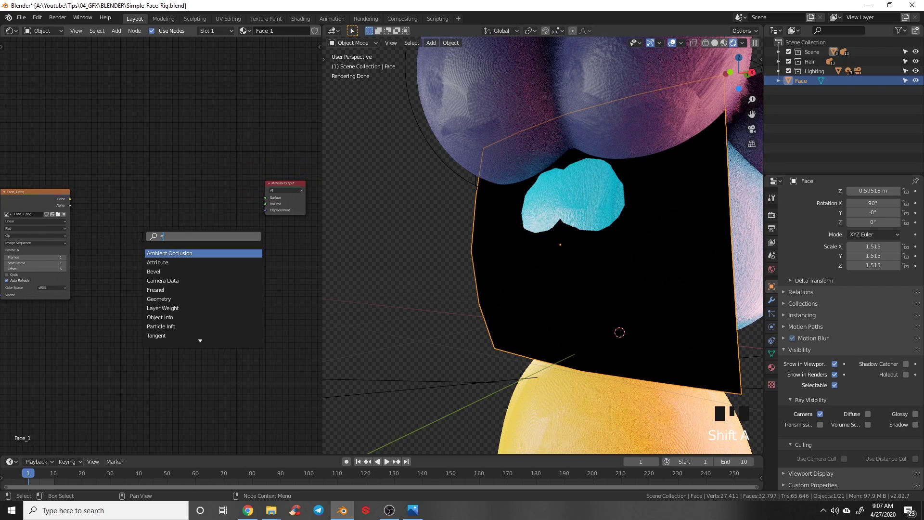
{"action": "type", "text": "miss"}
{"action": "key", "text": "Return"}
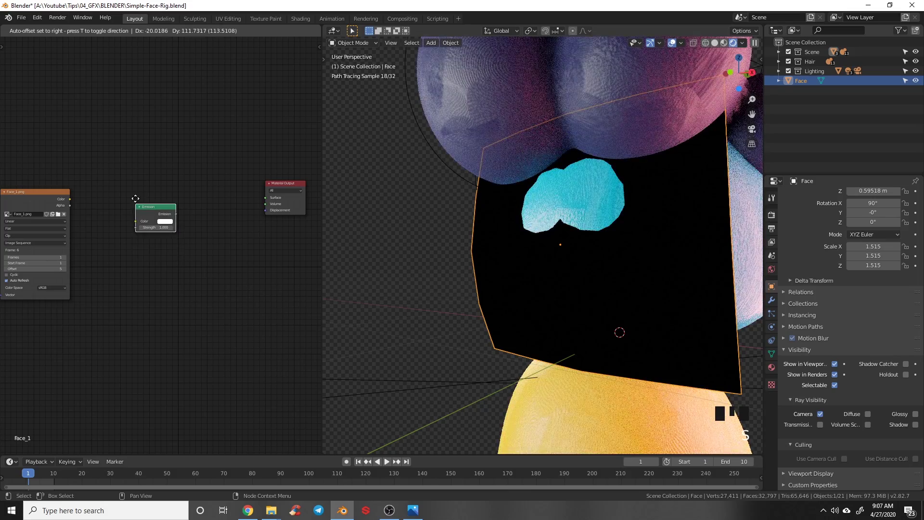
{"action": "left_click", "coordinate": [187, 214]}
Connect the image colour into Emission and Emission into the Material Output surface
{"action": "left_click_drag", "start_coordinate": [188, 203], "coordinate": [271, 199]}
{"action": "left_click_drag", "start_coordinate": [70, 199], "coordinate": [147, 208]}
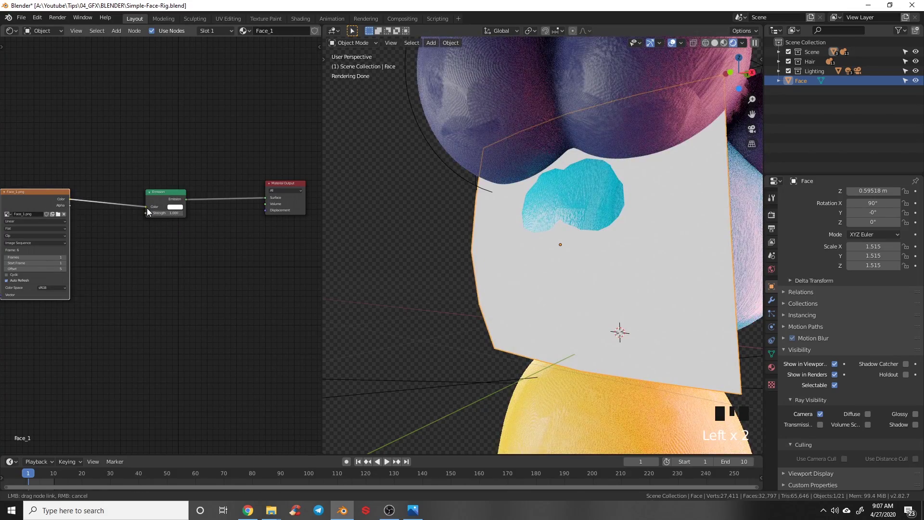
{"action": "middle_click_drag", "start_coordinate": [113, 229], "coordinate": [133, 228], "text": "shift"}
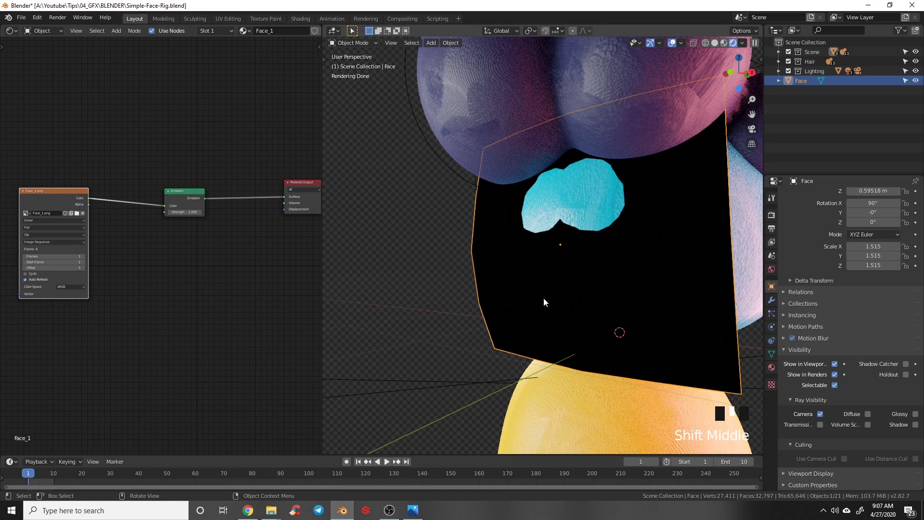
{"action": "middle_click_drag", "start_coordinate": [255, 283], "coordinate": [235, 287], "text": "shift"}
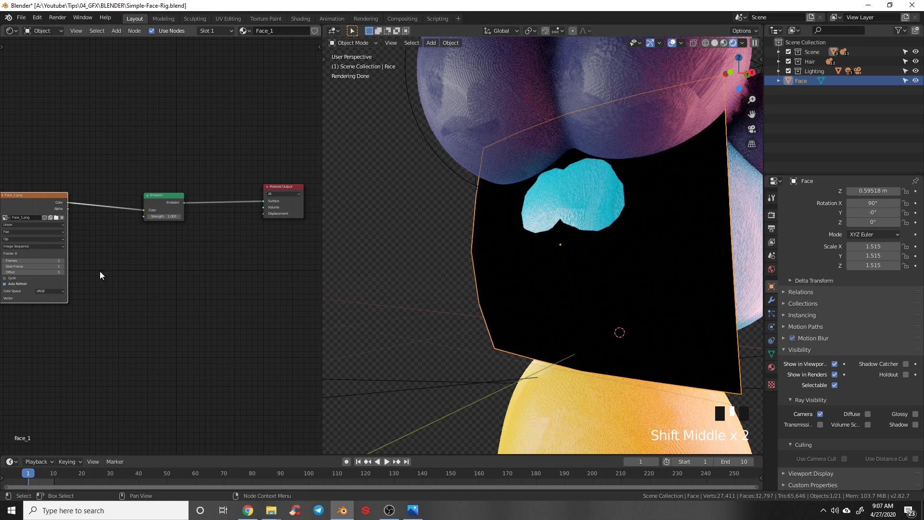
{"action": "left_click_drag", "start_coordinate": [155, 205], "coordinate": [127, 204]}
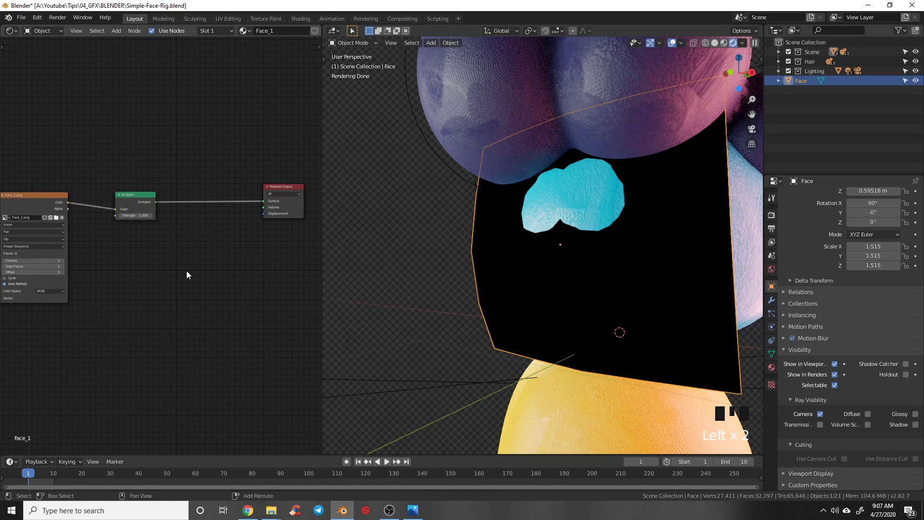
Insert a Mix Shader before the output and drive its factor with the image's alpha
{"action": "key", "text": "shift+a"}
{"action": "left_click", "coordinate": [186, 271]}
{"action": "type", "text": "mix"}
{"action": "key", "text": "Return"}
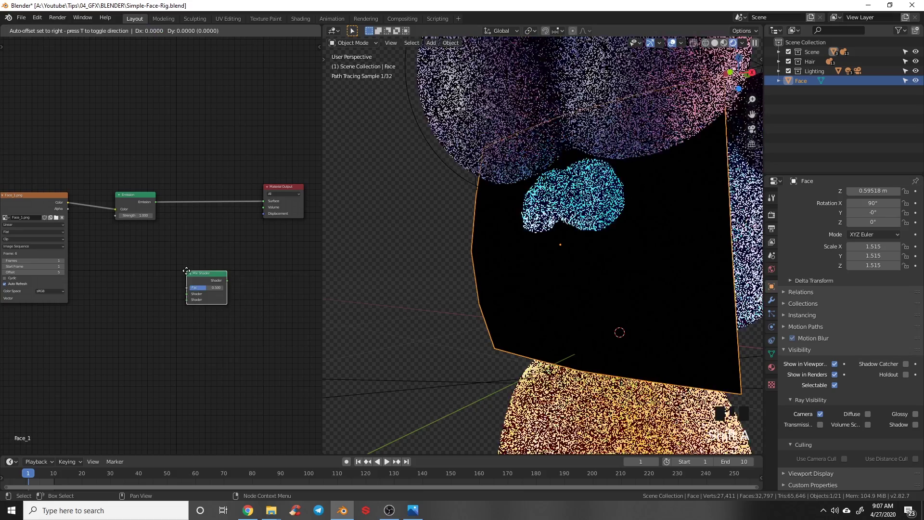
{"action": "left_click", "coordinate": [203, 199]}
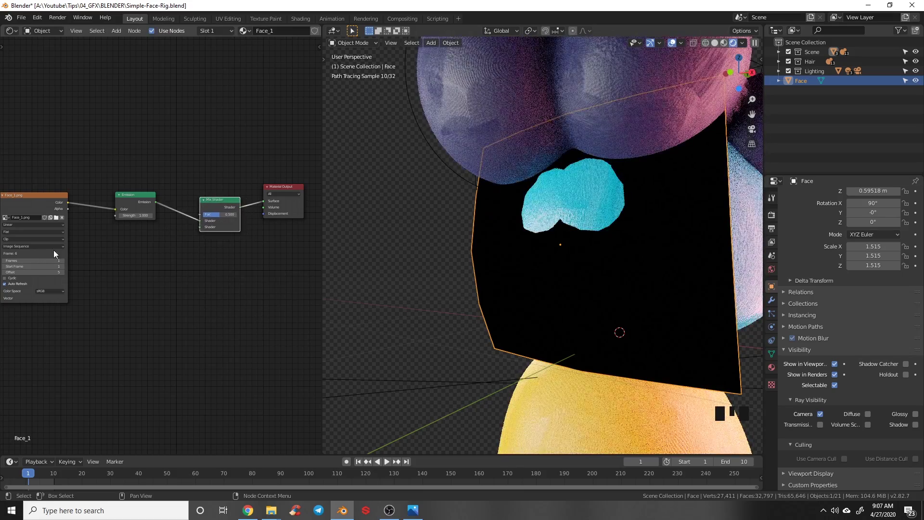
{"action": "left_click_drag", "start_coordinate": [65, 209], "coordinate": [201, 215]}
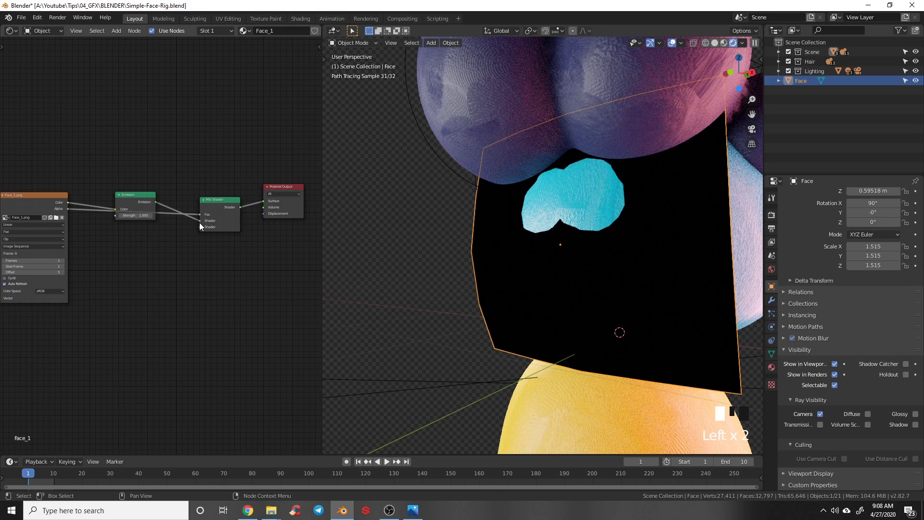
{"action": "left_click", "coordinate": [200, 225]}
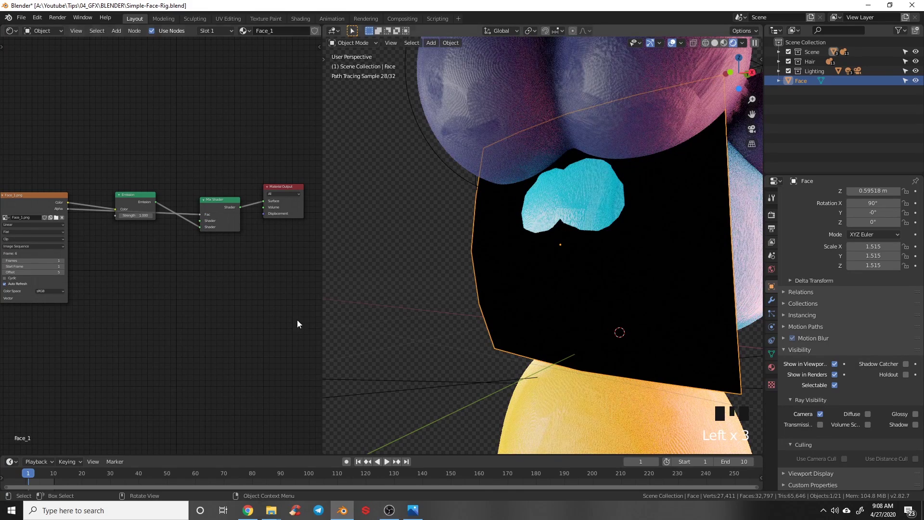
Add a Transparent BSDF into the Mix Shader's first input and tidy the node layout
{"action": "key", "text": "shift+a"}
{"action": "left_click", "coordinate": [239, 325]}
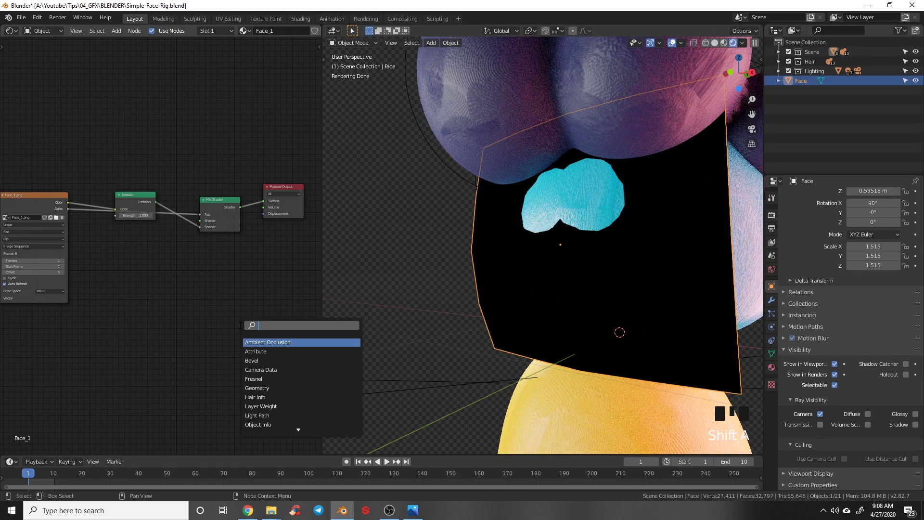
{"action": "type", "text": "trans"}
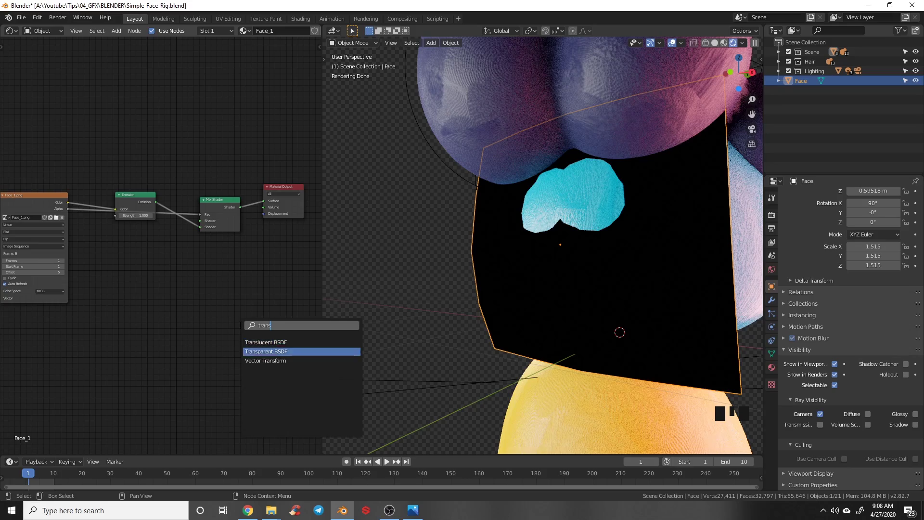
{"action": "left_click", "coordinate": [266, 351]}
{"action": "left_click", "coordinate": [161, 253]}
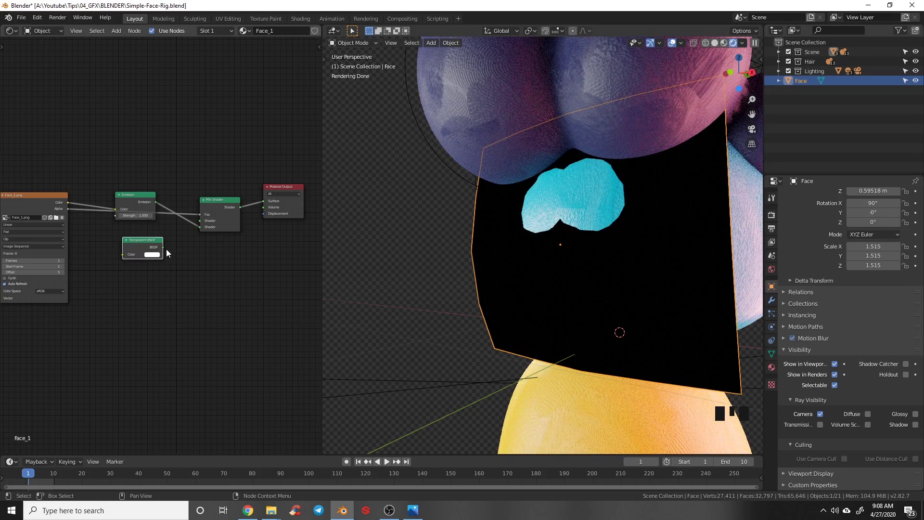
{"action": "mouse_move", "coordinate": [167, 249]}
{"action": "left_mouse_down"}
{"action": "mouse_move", "coordinate": [200, 226]}
{"action": "mouse_move", "coordinate": [154, 238]}
{"action": "left_mouse_up"}
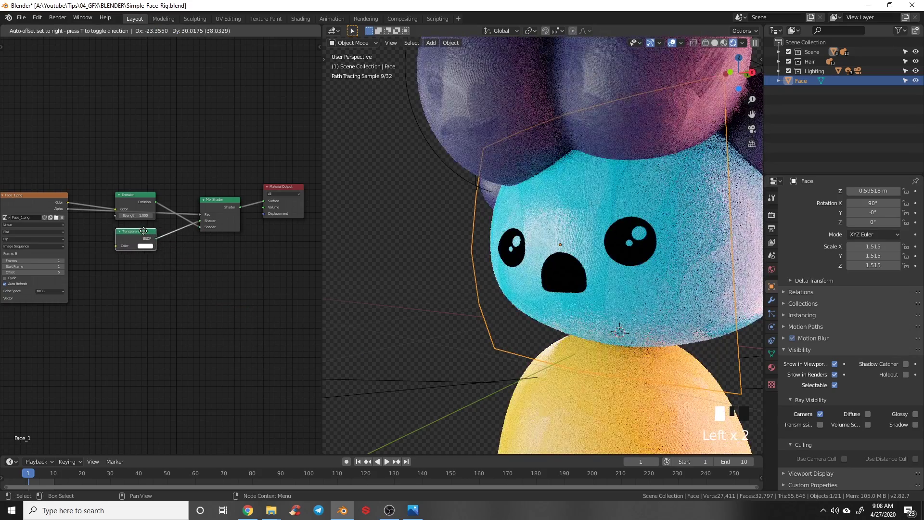
{"action": "scroll", "coordinate": [209, 235], "scroll_direction": "up", "scroll_amount": 2}
{"action": "left_click_drag", "start_coordinate": [130, 190], "coordinate": [128, 269]}
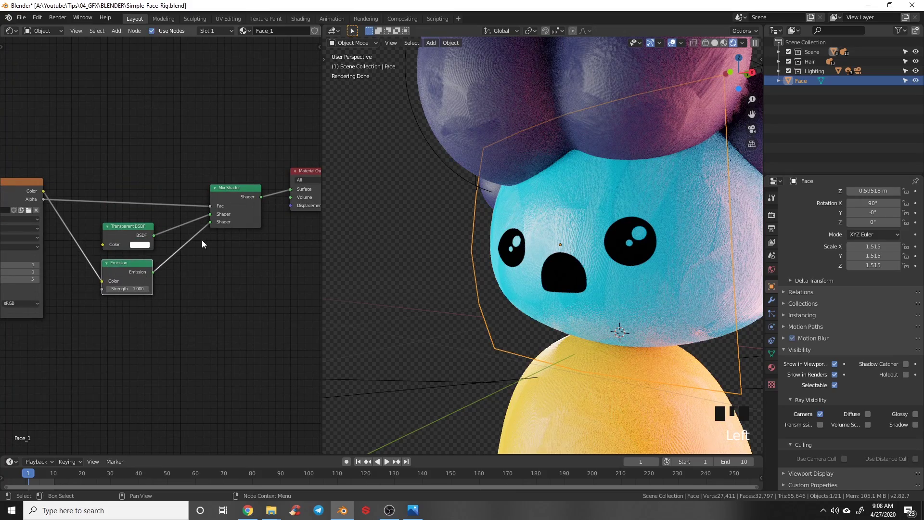
{"action": "middle_click_drag", "start_coordinate": [203, 244], "coordinate": [215, 254]}
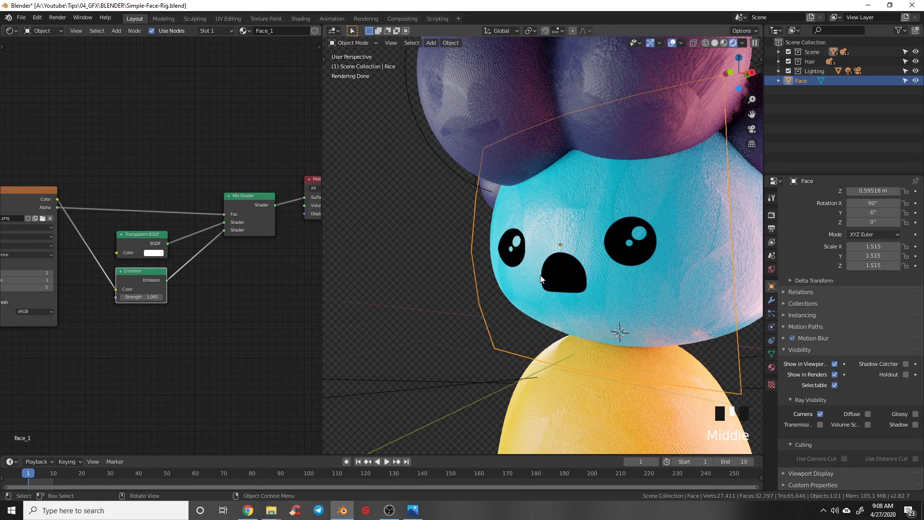
{"action": "mouse_move", "coordinate": [540, 279]}
{"action": "middle_mouse_down"}
{"action": "mouse_move", "coordinate": [508, 290]}
{"action": "mouse_move", "coordinate": [470, 282]}
{"action": "mouse_move", "coordinate": [548, 279]}
{"action": "middle_mouse_up"}
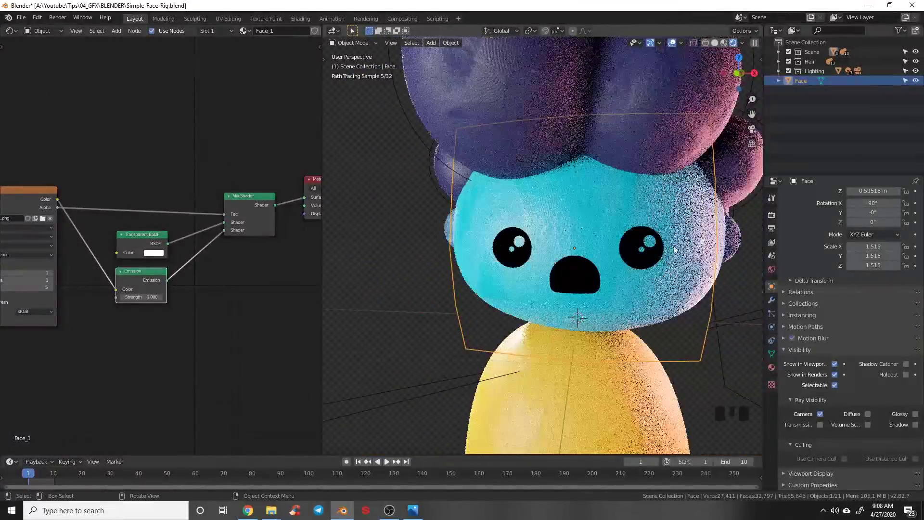
Review the character from side and front, save the file and look through the scene camera
{"action": "left_click", "coordinate": [768, 291]}
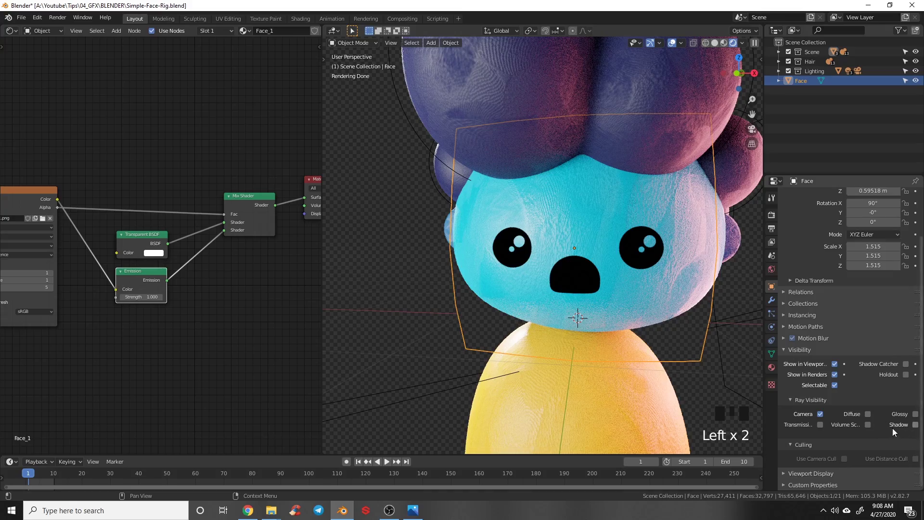
{"action": "mouse_move", "coordinate": [628, 303]}
{"action": "middle_mouse_down"}
{"action": "mouse_move", "coordinate": [621, 306]}
{"action": "mouse_move", "coordinate": [631, 312]}
{"action": "mouse_move", "coordinate": [540, 302]}
{"action": "middle_mouse_up"}
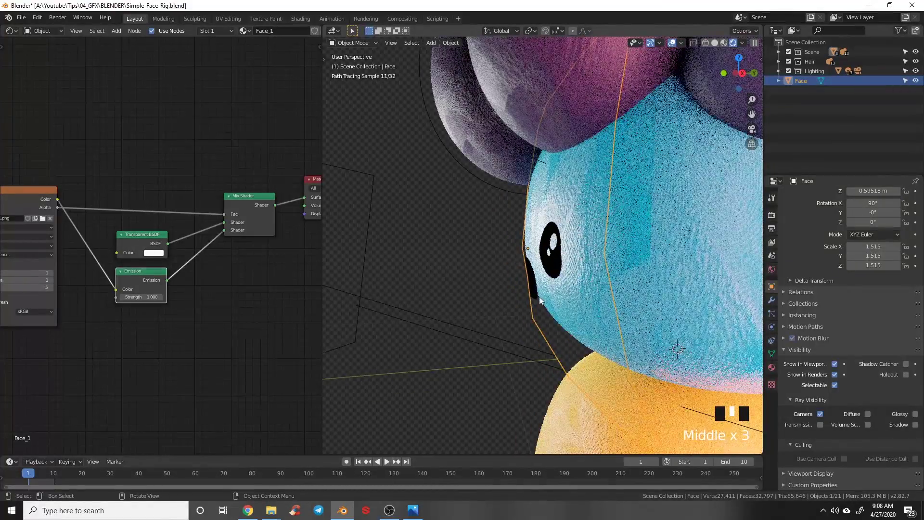
{"action": "mouse_move", "coordinate": [538, 265]}
{"action": "middle_mouse_down"}
{"action": "mouse_move", "coordinate": [601, 265]}
{"action": "mouse_move", "coordinate": [599, 281]}
{"action": "middle_mouse_up"}
{"action": "scroll", "coordinate": [602, 265], "scroll_direction": "down", "scroll_amount": 4}
{"action": "key", "text": "ctrl+s"}
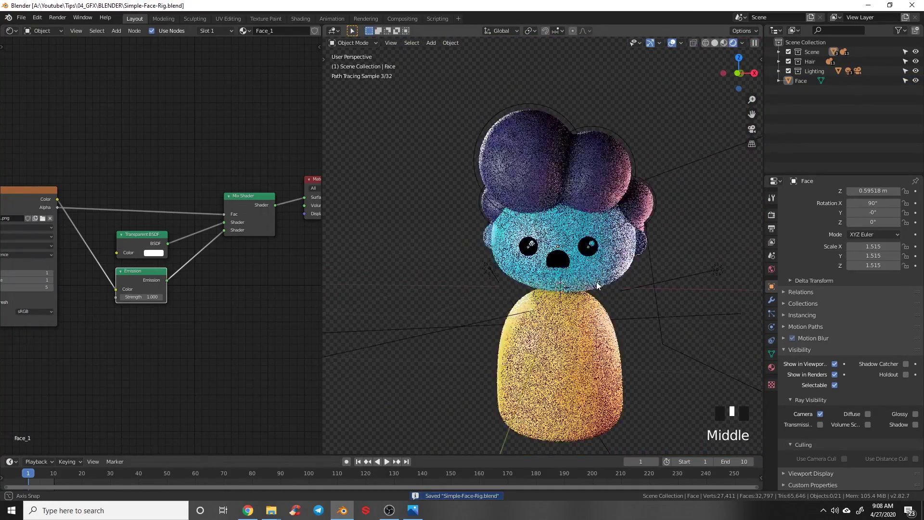
{"action": "key", "text": "KP_0"}
{"action": "scroll", "coordinate": [599, 284], "scroll_direction": "up", "scroll_amount": 2}
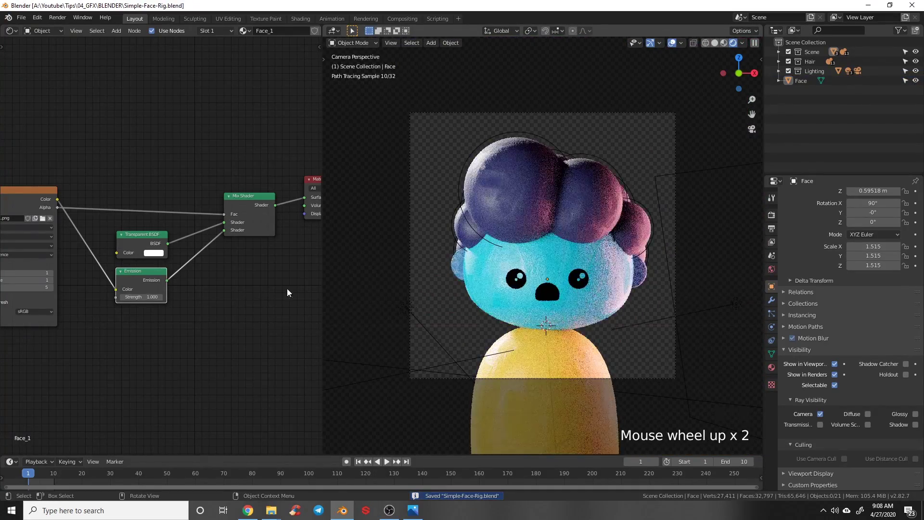
{"action": "middle_click_drag", "start_coordinate": [77, 318], "coordinate": [149, 304], "text": "shift"}
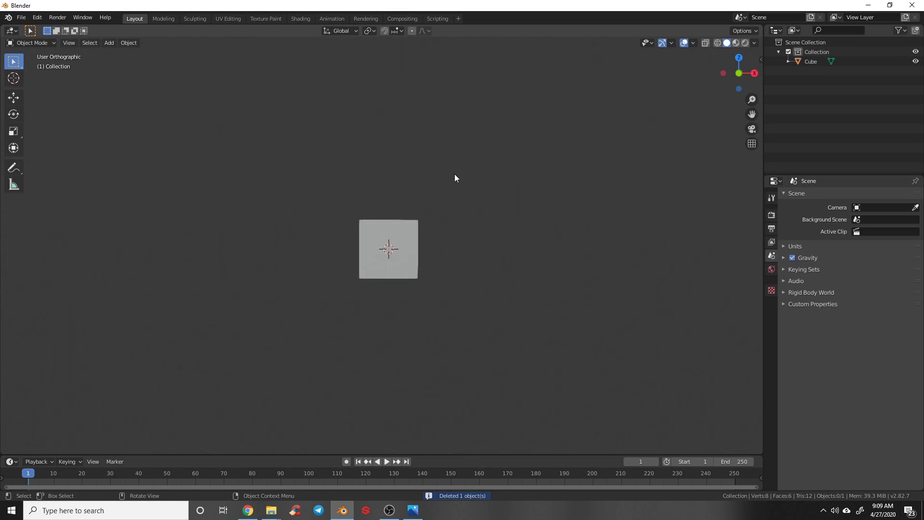
Give the cube a Subdivision Surface modifier with viewport level 2 to round it off
{"action": "key", "text": "KP_1"}
{"action": "middle_click_drag", "start_coordinate": [454, 174], "coordinate": [471, 235], "text": "shift"}
{"action": "scroll", "coordinate": [506, 275], "scroll_direction": "up", "scroll_amount": 1}
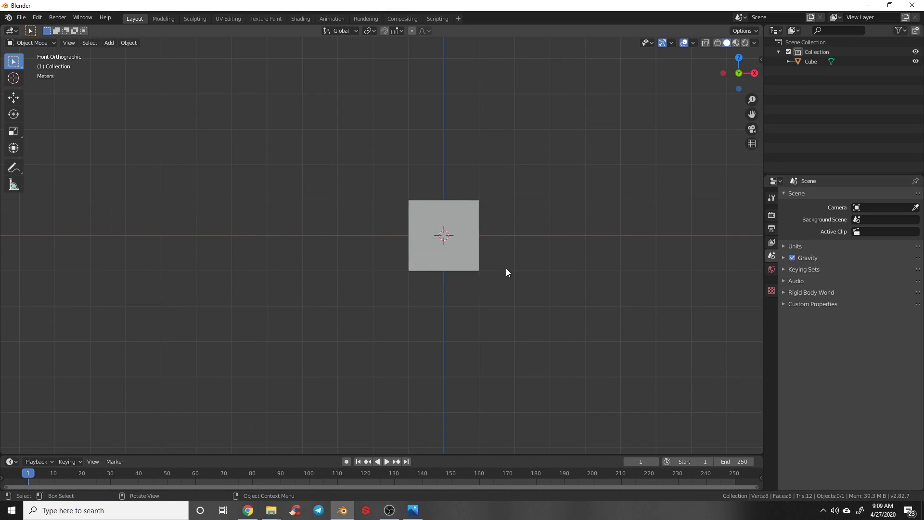
{"action": "scroll", "coordinate": [473, 273], "scroll_direction": "up", "scroll_amount": 3}
{"action": "left_click", "coordinate": [473, 275]}
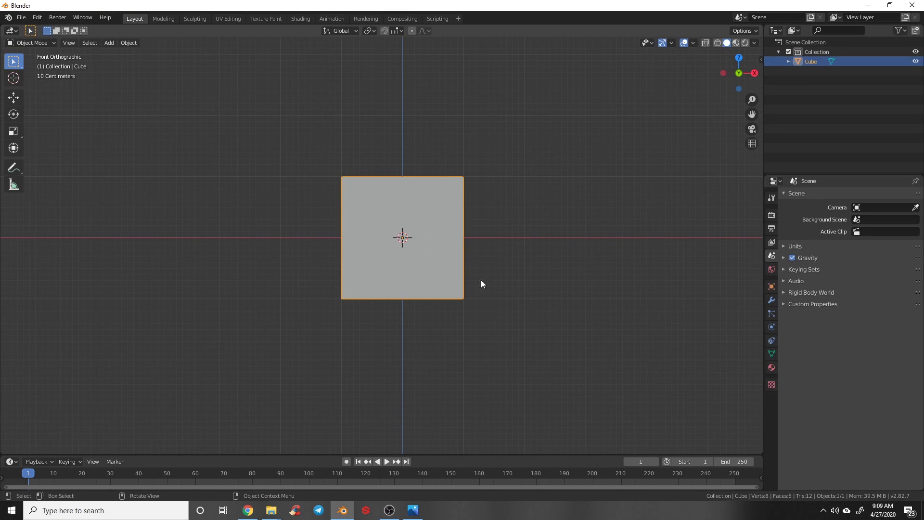
{"action": "left_click", "coordinate": [771, 300]}
{"action": "left_click", "coordinate": [844, 195]}
{"action": "left_click", "coordinate": [744, 355]}
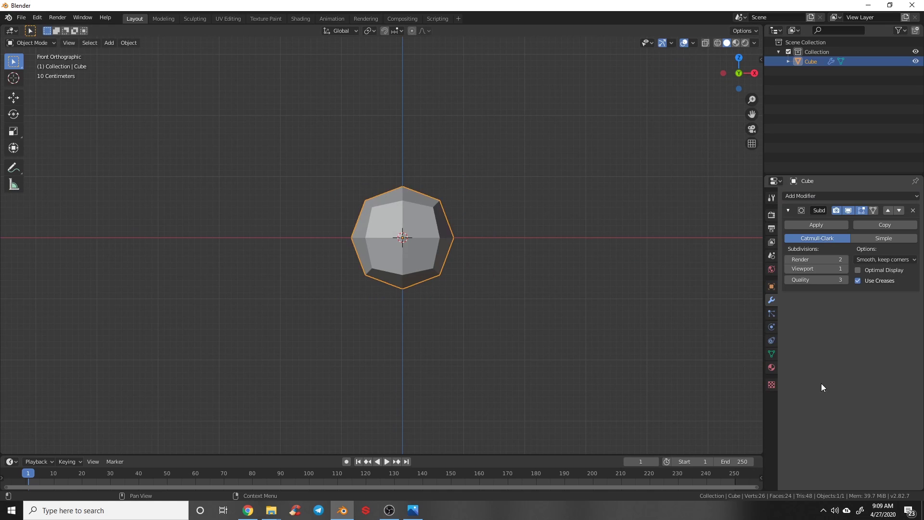
{"action": "left_click", "coordinate": [845, 269]}
{"action": "middle_click_drag", "start_coordinate": [503, 246], "coordinate": [527, 295], "text": "shift"}
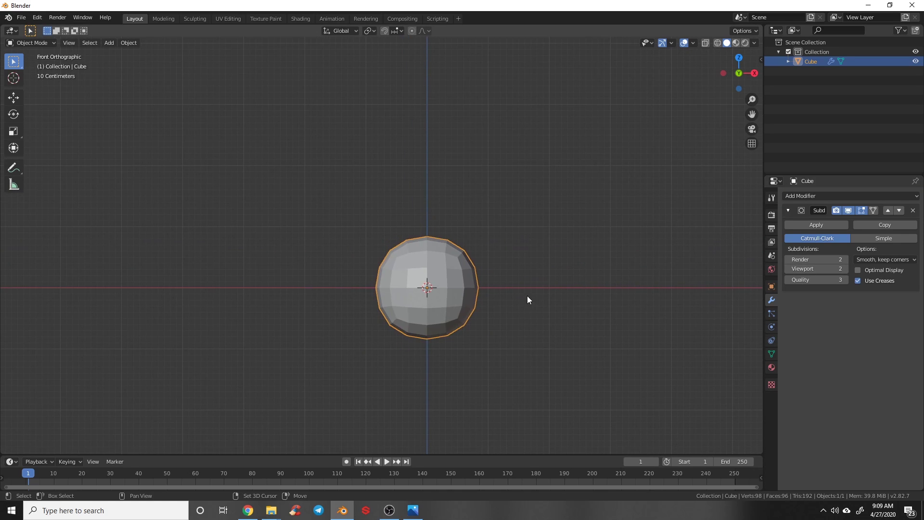
In edit mode, add a horizontal loop cut near the bottom of the body
{"action": "key", "text": "ctrl+Tab"}
{"action": "left_click", "coordinate": [496, 296]}
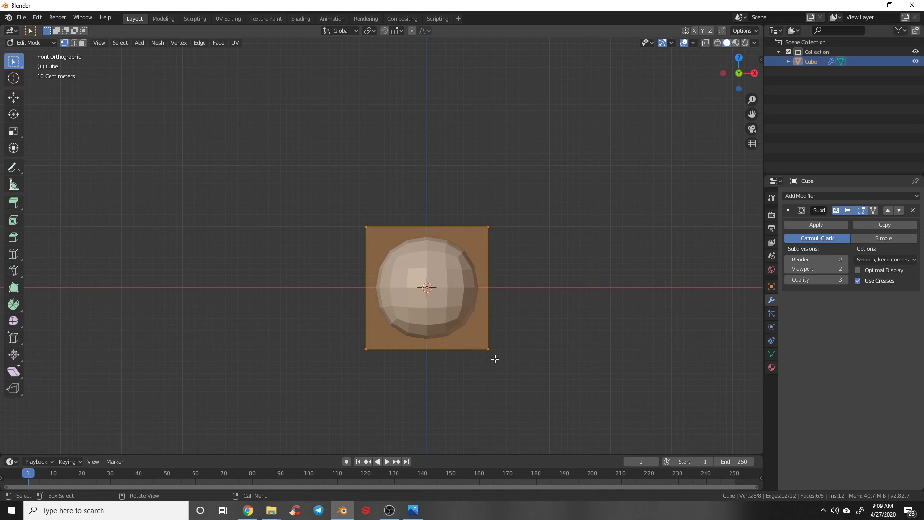
{"action": "middle_click_drag", "start_coordinate": [493, 359], "coordinate": [500, 335], "text": "shift"}
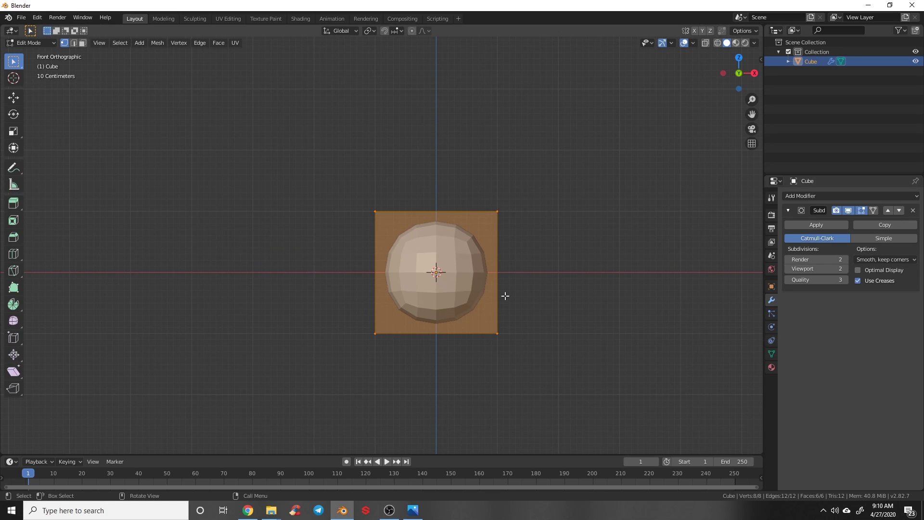
{"action": "key", "text": "n"}
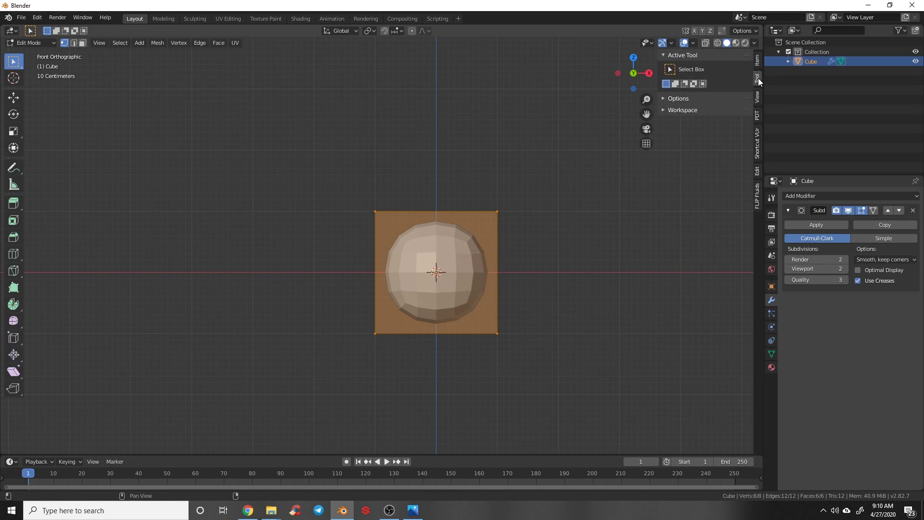
{"action": "left_click", "coordinate": [759, 145]}
{"action": "key", "text": "n"}
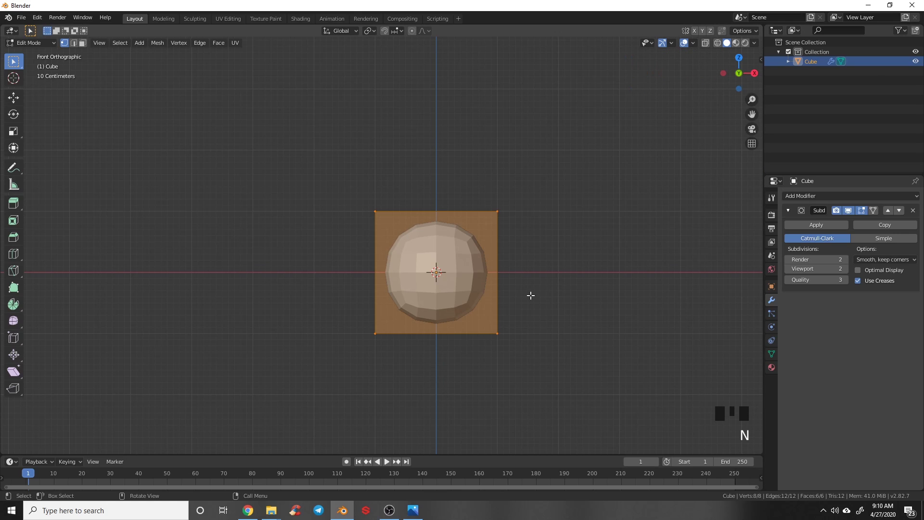
{"action": "key", "text": "alt+a"}
{"action": "key", "text": "ctrl+r"}
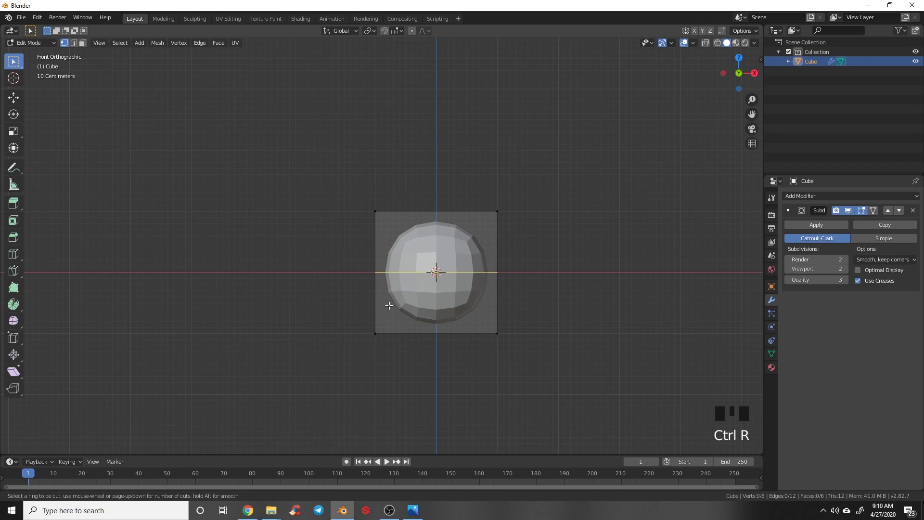
{"action": "left_click", "coordinate": [389, 304]}
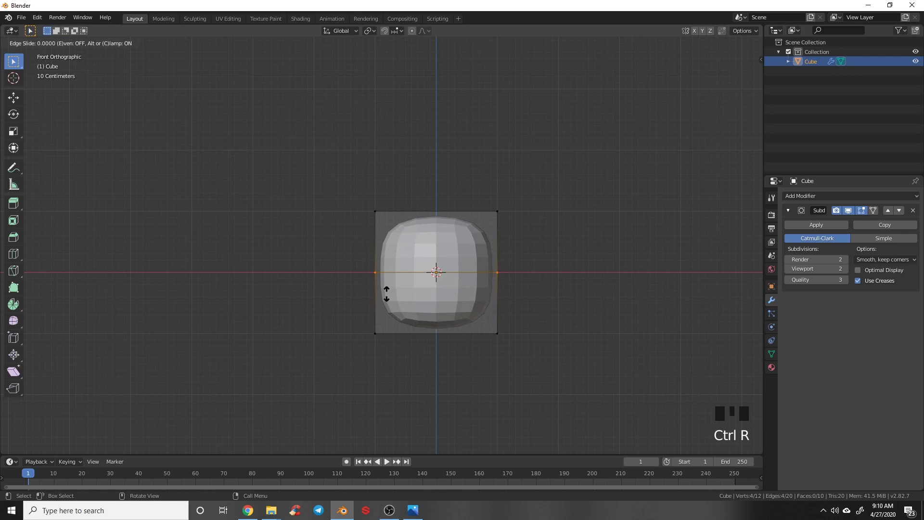
{"action": "left_click", "coordinate": [391, 350]}
Shade the body smooth, lower its bottom vertex loop for a flatter base, and start saving the file
{"action": "key", "text": "Tab"}
{"action": "right_click", "coordinate": [458, 317]}
{"action": "left_click", "coordinate": [456, 294]}
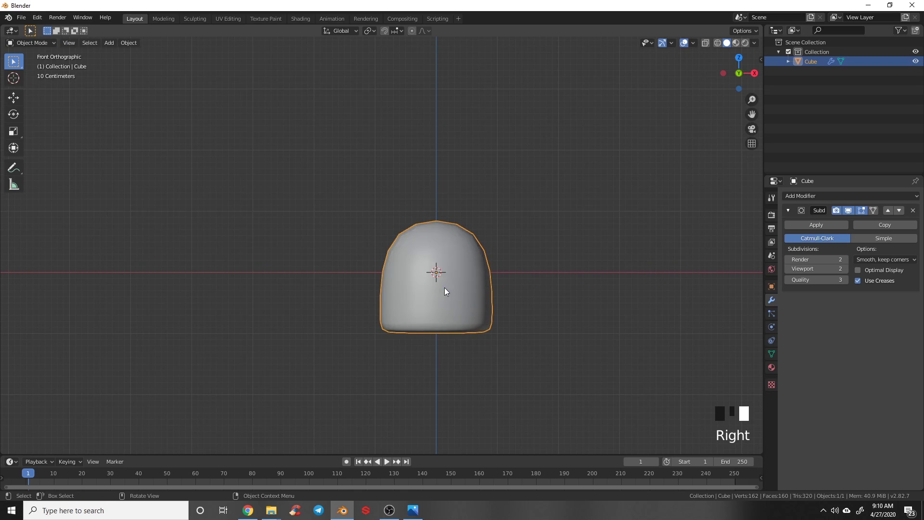
{"action": "key", "text": "Tab"}
{"action": "key", "text": "z"}
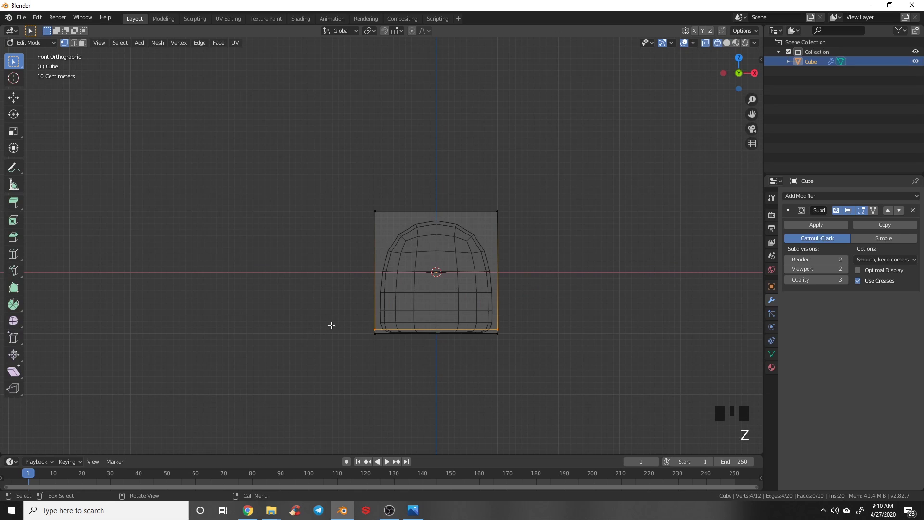
{"action": "left_click_drag", "start_coordinate": [334, 318], "coordinate": [599, 361]}
{"action": "key", "text": "g"}
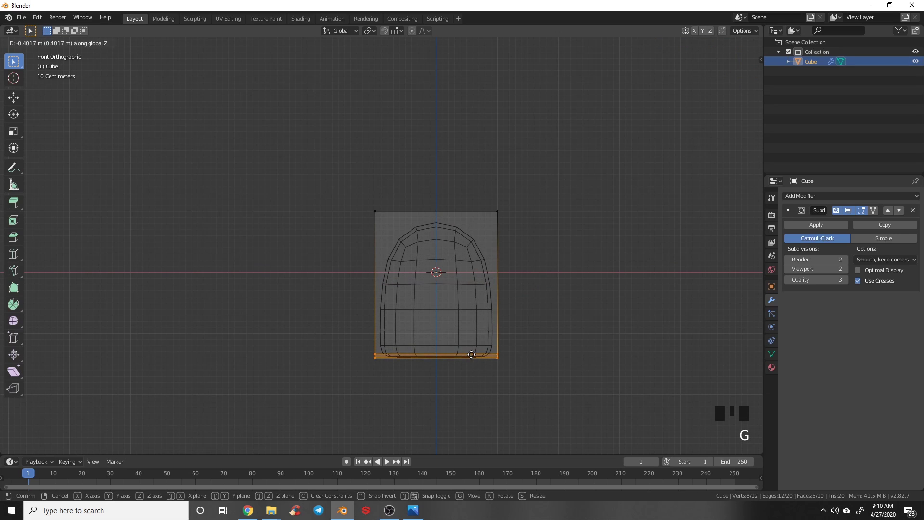
{"action": "left_click", "coordinate": [482, 342]}
{"action": "key", "text": "alt+a"}
{"action": "key", "text": "Tab"}
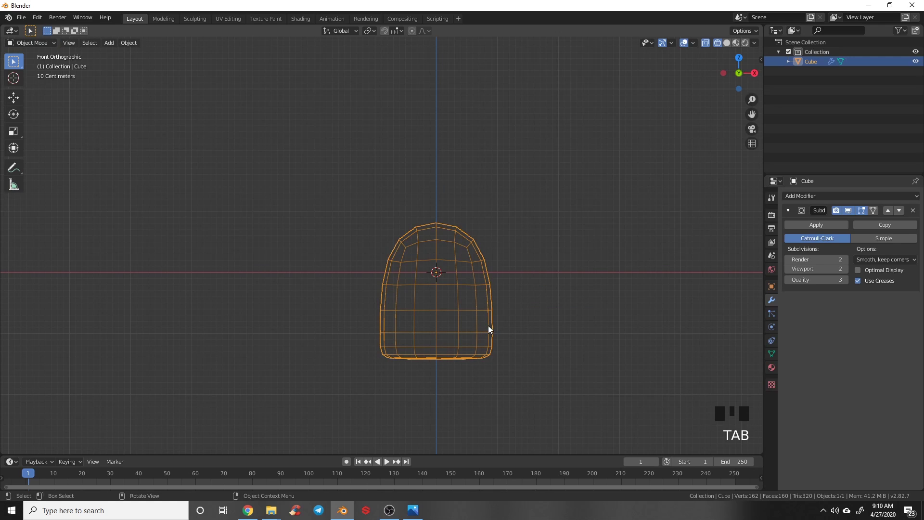
{"action": "mouse_move", "coordinate": [488, 326]}
{"action": "middle_mouse_down", "text": "shift"}
{"action": "mouse_move", "coordinate": [493, 336]}
{"action": "mouse_move", "coordinate": [523, 313]}
{"action": "middle_mouse_up", "text": "shift"}
{"action": "key", "text": "z"}
{"action": "key", "text": "ctrl+s"}
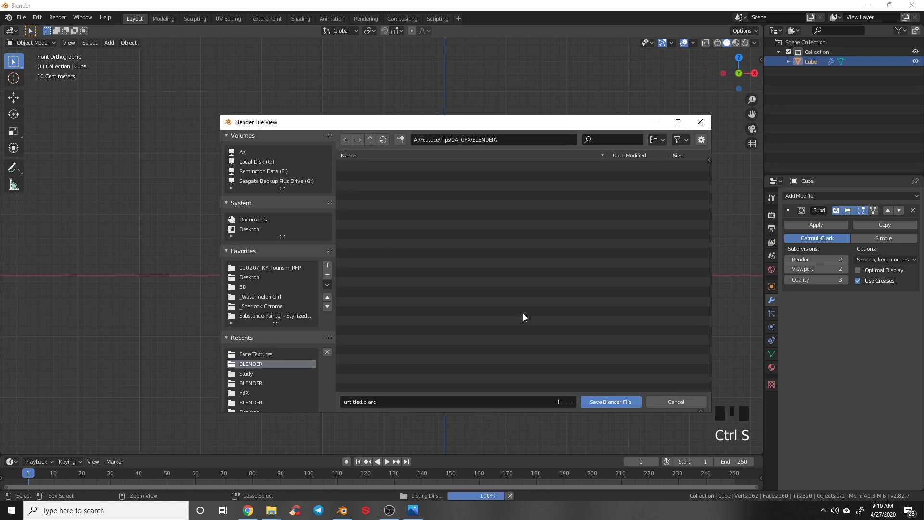
Add a new cube above the body as the head with a level-2 Subdivision Surface modifier
{"action": "left_click", "coordinate": [686, 402]}
{"action": "key", "text": "shift+a"}
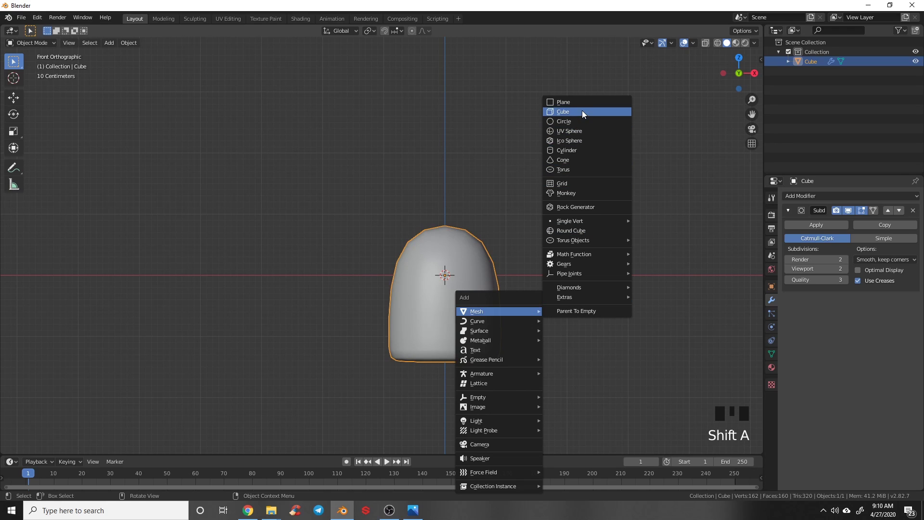
{"action": "left_click", "coordinate": [582, 111]}
{"action": "key", "text": "g"}
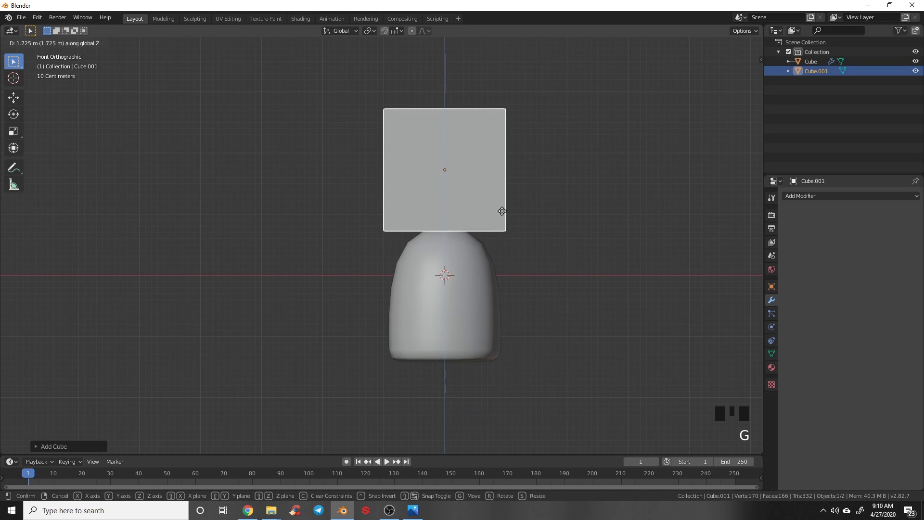
{"action": "left_click", "coordinate": [503, 210]}
{"action": "left_click", "coordinate": [832, 198]}
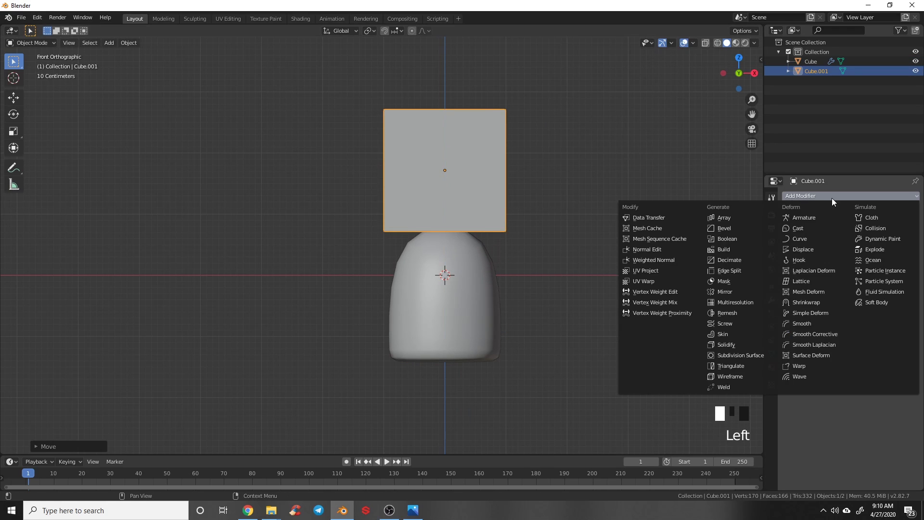
{"action": "left_click", "coordinate": [745, 353]}
{"action": "left_click", "coordinate": [845, 270]}
{"action": "middle_click_drag", "start_coordinate": [543, 240], "coordinate": [581, 282], "text": "shift"}
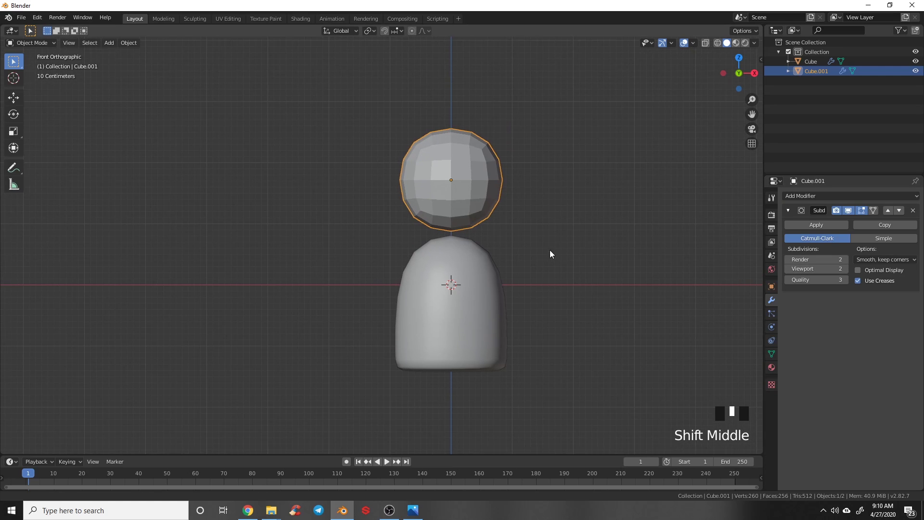
Apply the subdivision on both head and body, then add a fresh Subdivision Surface to each
{"action": "left_click", "coordinate": [828, 227]}
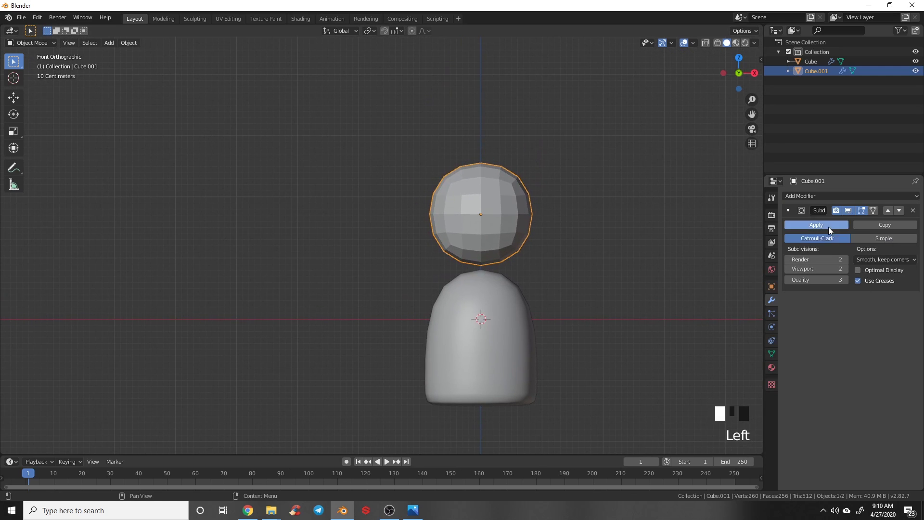
{"action": "left_click", "coordinate": [831, 196]}
{"action": "left_click", "coordinate": [746, 354]}
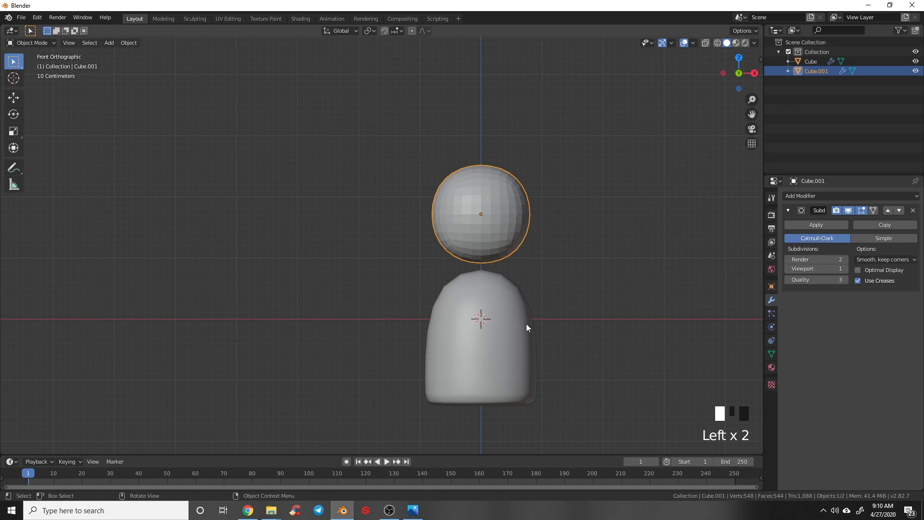
{"action": "left_click", "coordinate": [527, 324]}
{"action": "left_click", "coordinate": [817, 224]}
{"action": "left_click", "coordinate": [816, 196]}
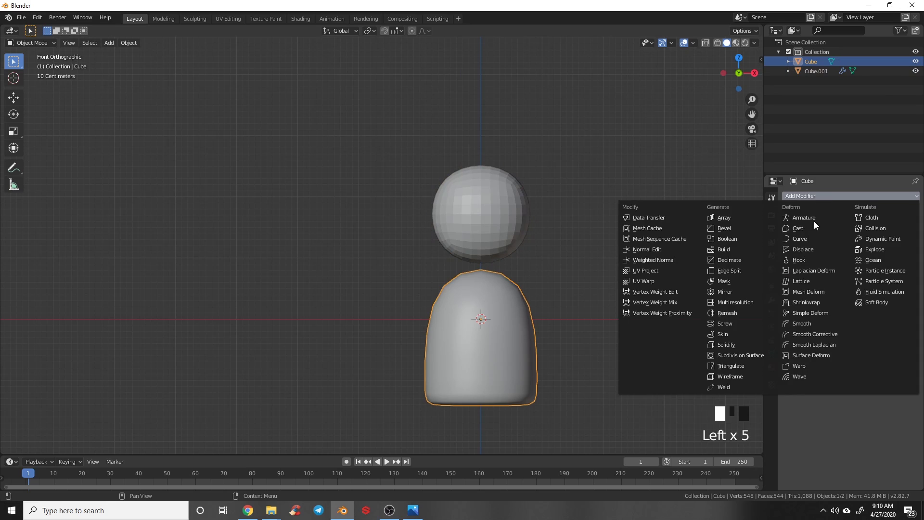
{"action": "left_click", "coordinate": [746, 355]}
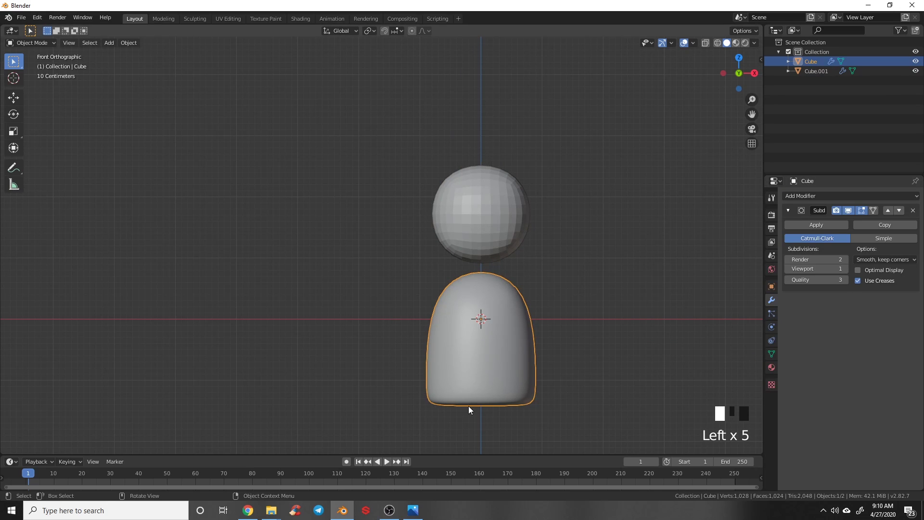
{"action": "left_click", "coordinate": [489, 229]}
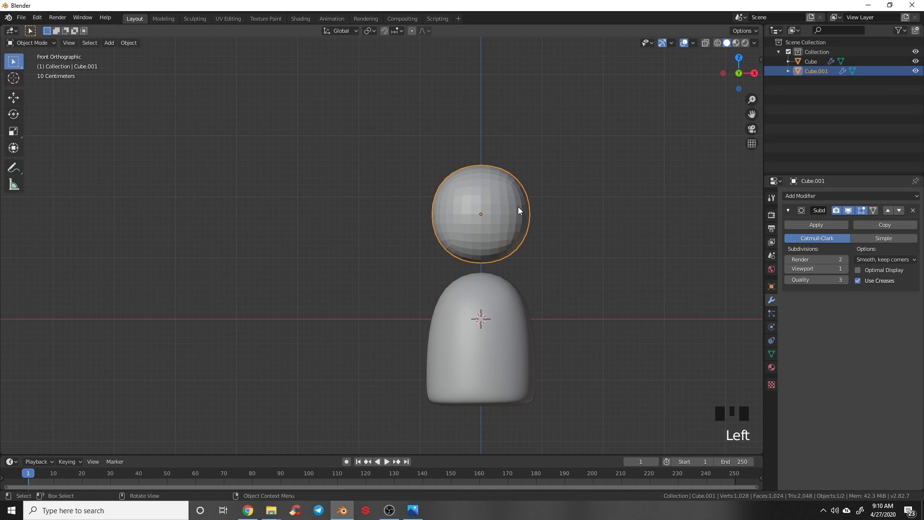
With proportional editing, flatten and raise the head's bottom vertex loop along Z
{"action": "key", "text": "Tab"}
{"action": "key", "text": "alt+a"}
{"action": "middle_click_drag", "start_coordinate": [521, 265], "coordinate": [522, 277], "text": "shift"}
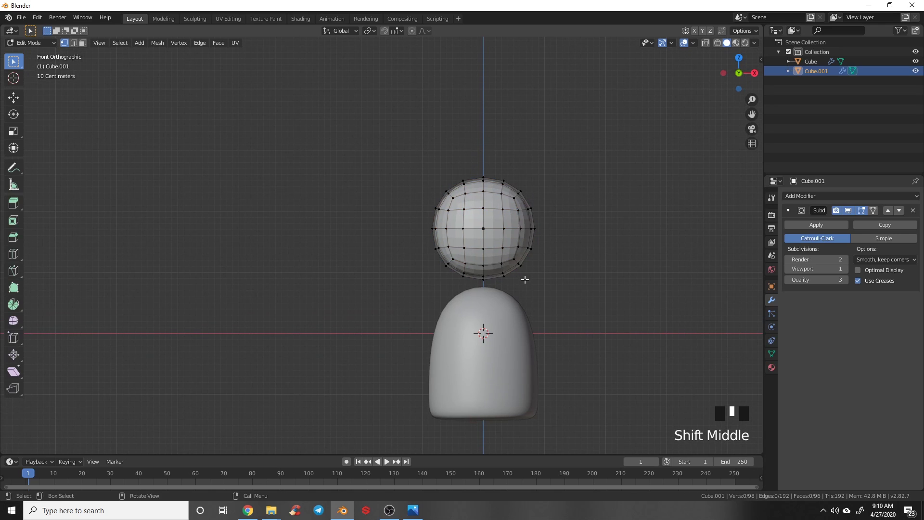
{"action": "scroll", "coordinate": [530, 296], "scroll_direction": "up", "scroll_amount": 3}
{"action": "key", "text": "z"}
{"action": "key", "text": "b"}
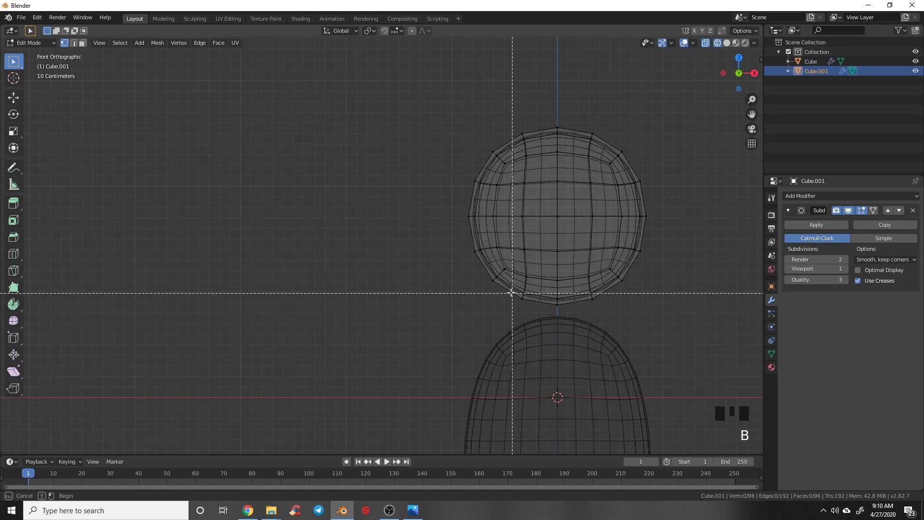
{"action": "left_click_drag", "start_coordinate": [502, 284], "coordinate": [606, 314]}
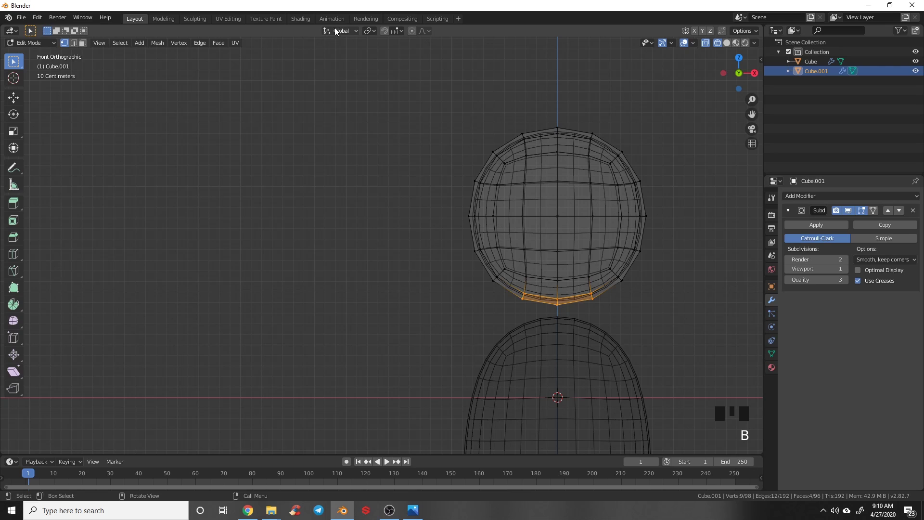
{"action": "left_click", "coordinate": [411, 29]}
{"action": "key", "text": "s"}
{"action": "key", "text": "z"}
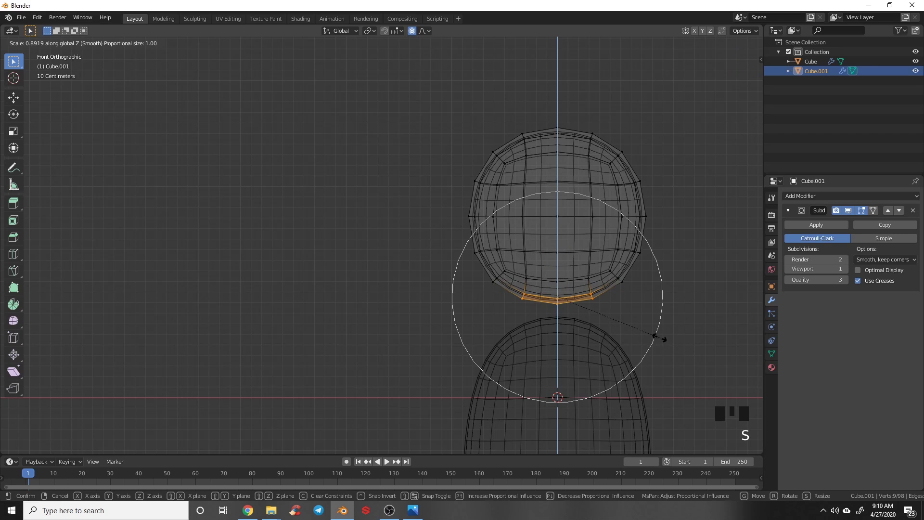
{"action": "left_click", "coordinate": [621, 324]}
{"action": "key", "text": "g"}
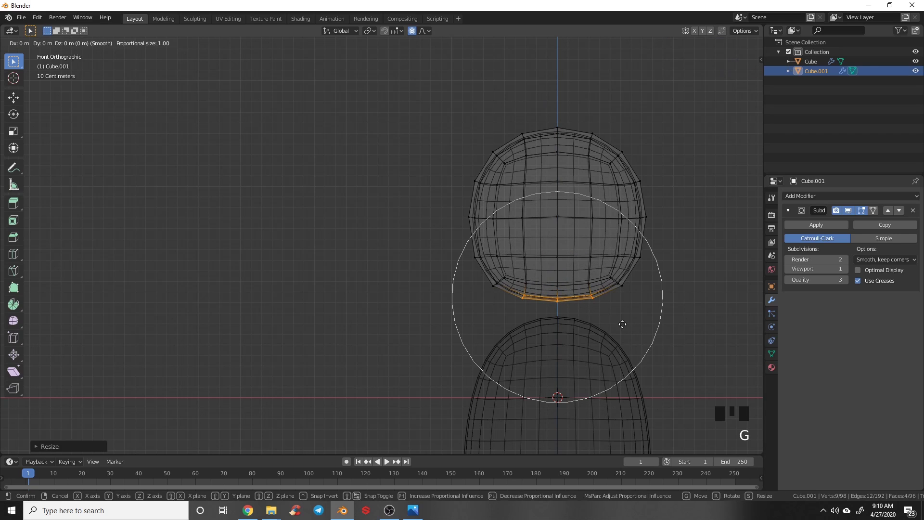
{"action": "key", "text": "z"}
{"action": "left_click", "coordinate": [626, 303]}
{"action": "key", "text": "alt+a"}
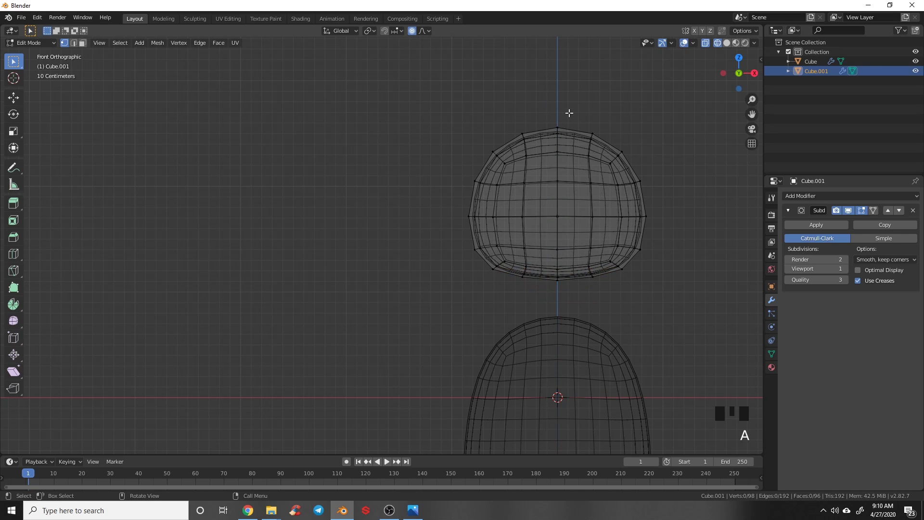
Flatten and lower the top ring of the head along Z
{"action": "left_click_drag", "start_coordinate": [517, 110], "coordinate": [609, 149]}
{"action": "key", "text": "s"}
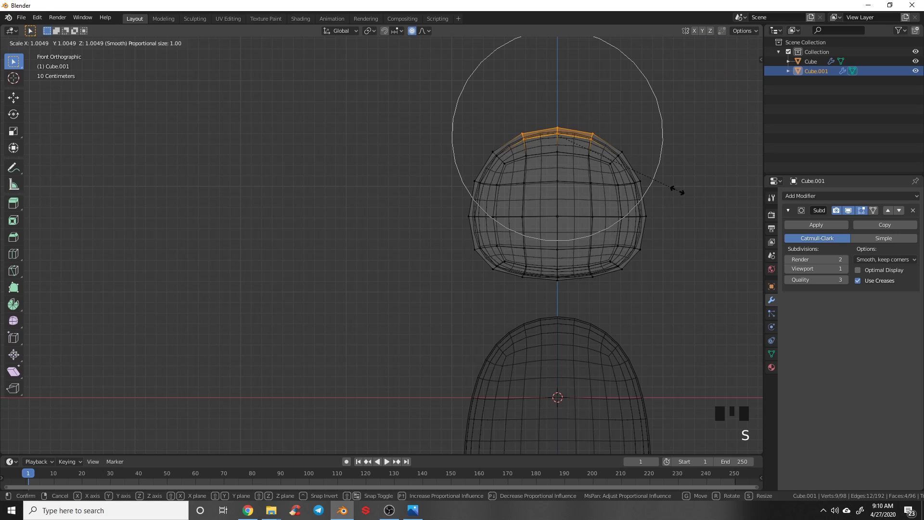
{"action": "key", "text": "z"}
{"action": "left_click", "coordinate": [651, 171]}
{"action": "key", "text": "g"}
{"action": "key", "text": "z"}
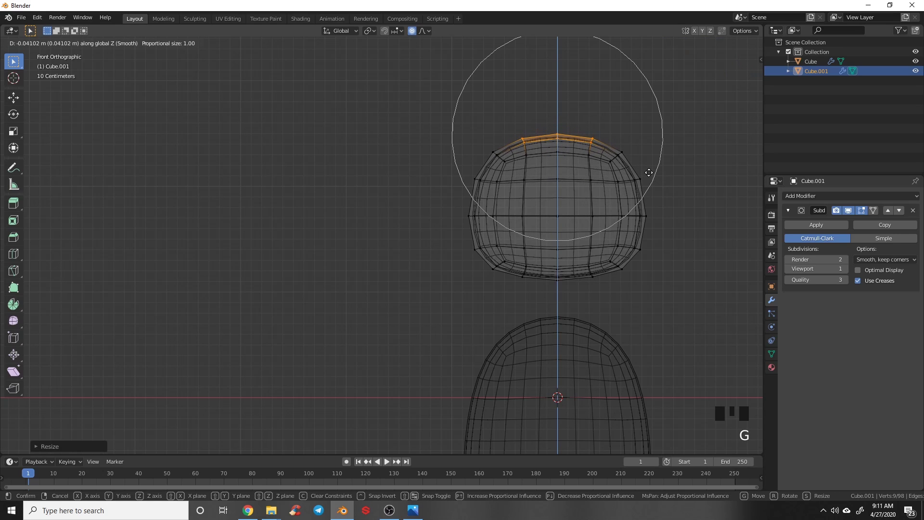
{"action": "left_click", "coordinate": [649, 174]}
{"action": "key", "text": "alt+a"}
From the side view, scale and pull in the vertices on one side of the head
{"action": "key", "text": "KP_3"}
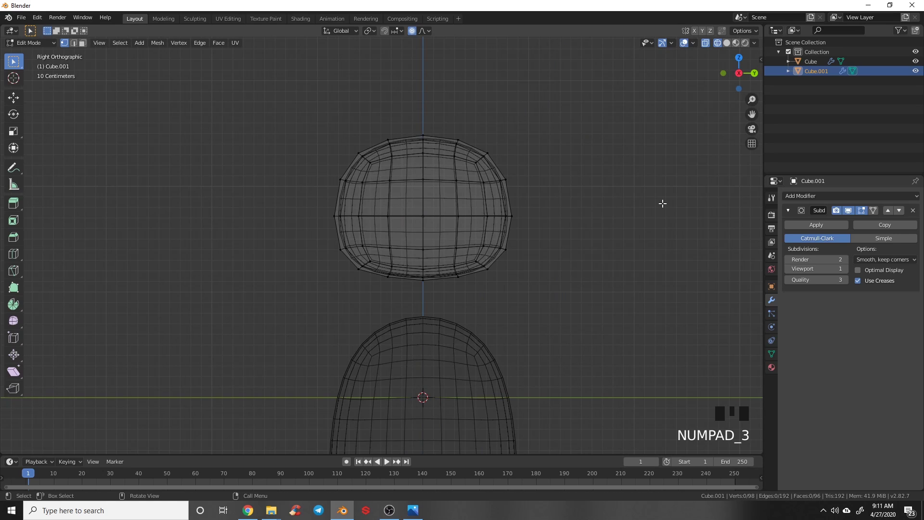
{"action": "left_click_drag", "start_coordinate": [541, 125], "coordinate": [474, 319]}
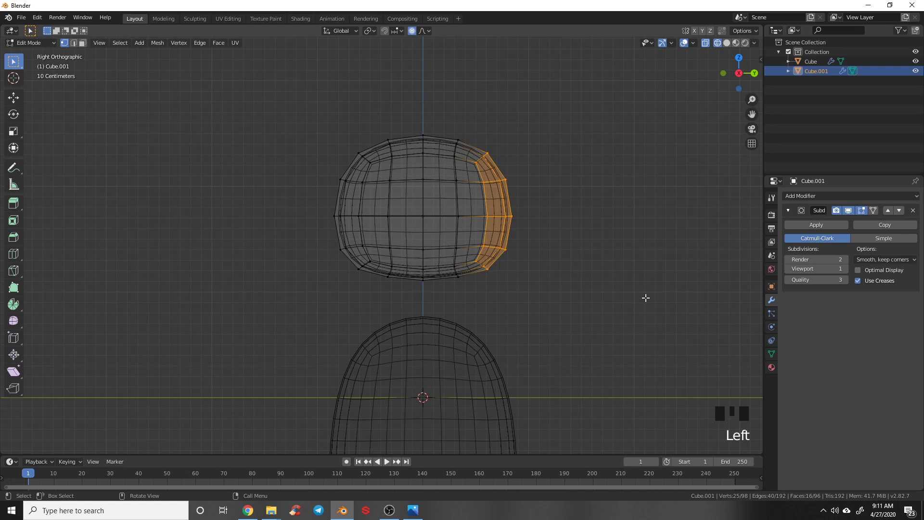
{"action": "key", "text": "s"}
{"action": "left_click", "coordinate": [627, 294]}
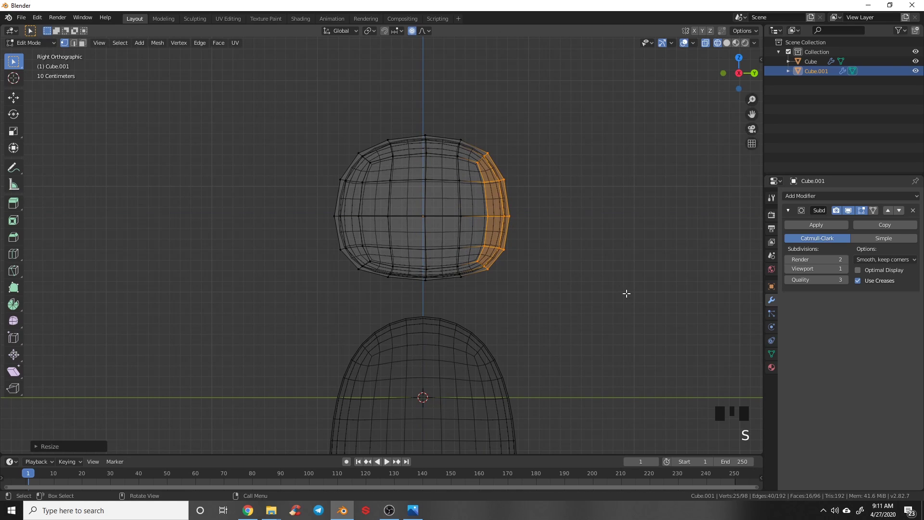
{"action": "key", "text": "g"}
{"action": "left_click", "coordinate": [620, 292]}
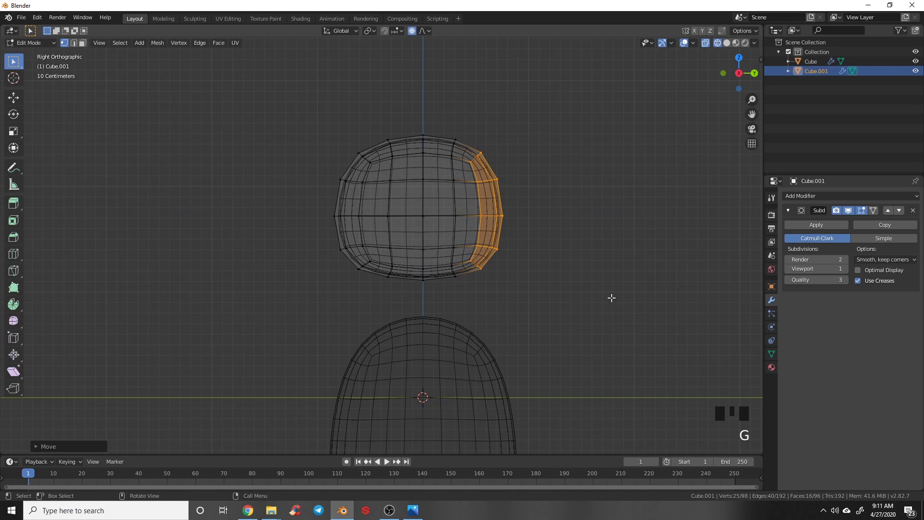
{"action": "key", "text": "a"}
{"action": "key", "text": "KP_1"}
In solid shading, scale the head up and lower it toward the body
{"action": "key", "text": "Tab"}
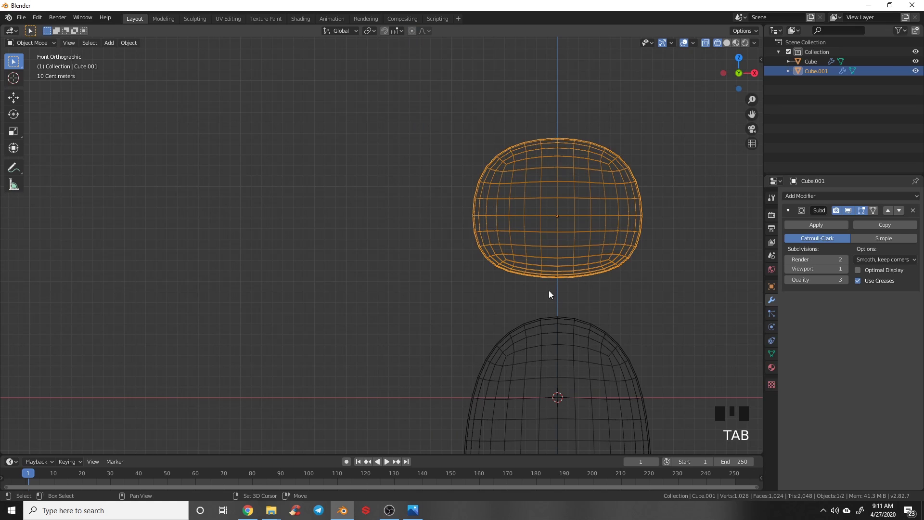
{"action": "middle_click_drag", "start_coordinate": [450, 272], "coordinate": [456, 267], "text": "shift"}
{"action": "key", "text": "z"}
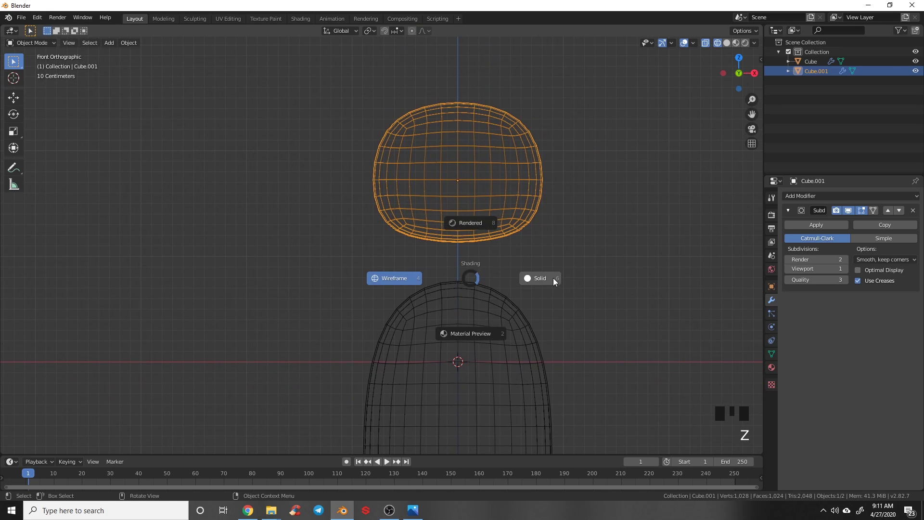
{"action": "left_click", "coordinate": [553, 278]}
{"action": "key", "text": "s"}
{"action": "left_click", "coordinate": [583, 274]}
{"action": "middle_click_drag", "start_coordinate": [562, 254], "coordinate": [569, 260], "text": "shift"}
{"action": "key", "text": "s"}
{"action": "left_click", "coordinate": [611, 293]}
{"action": "key", "text": "g"}
{"action": "key", "text": "z"}
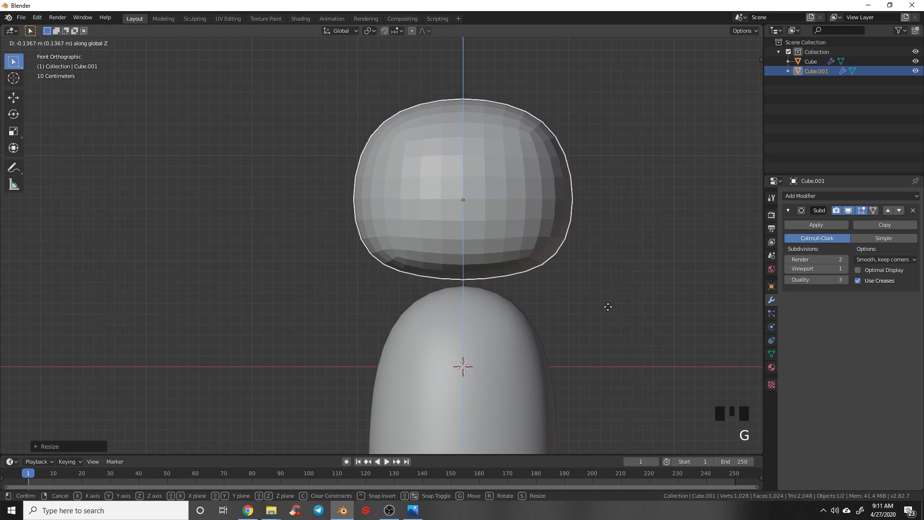
{"action": "left_click", "coordinate": [608, 320]}
{"action": "key", "text": "a"}
{"action": "middle_click_drag", "start_coordinate": [605, 323], "coordinate": [485, 314], "text": "shift"}
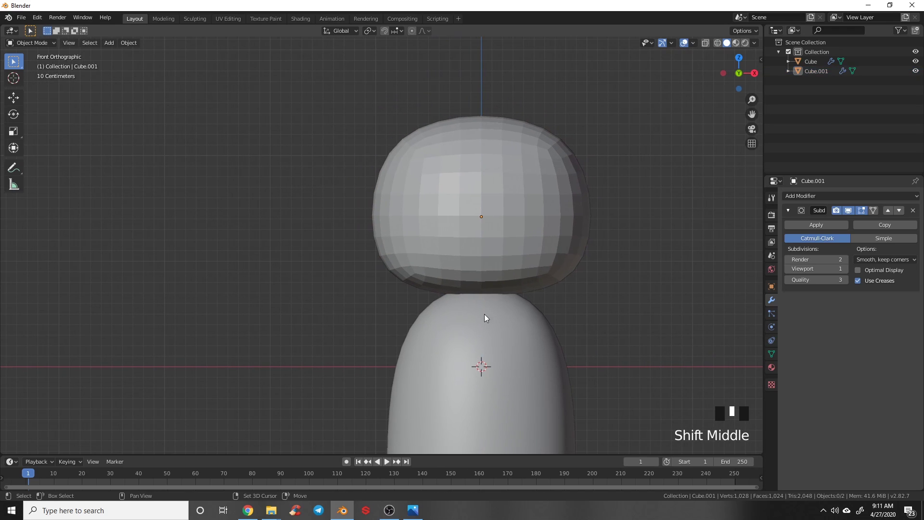
Raise all the head's vertices along Z in edit mode to reposition its mesh
{"action": "left_click", "coordinate": [502, 242]}
{"action": "key", "text": "ctrl+Tab"}
{"action": "left_click", "coordinate": [586, 241]}
{"action": "key", "text": "a"}
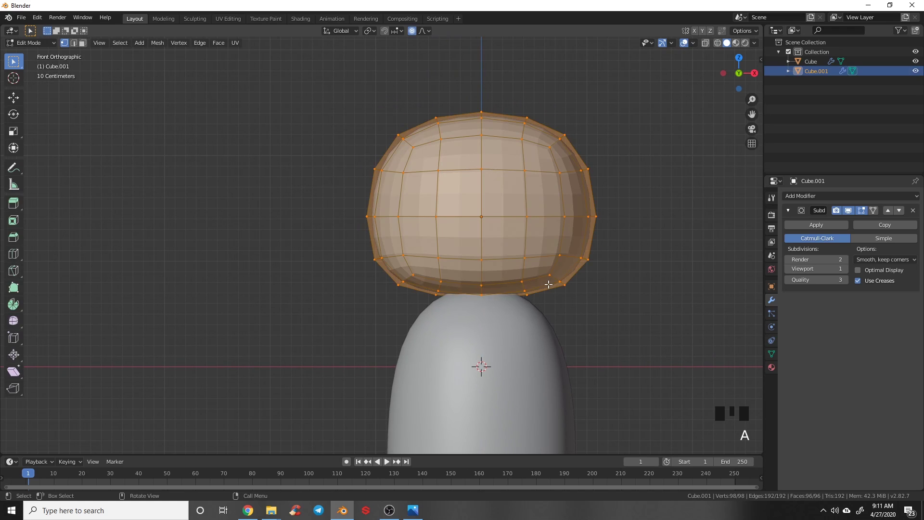
{"action": "key", "text": "g"}
{"action": "key", "text": "z"}
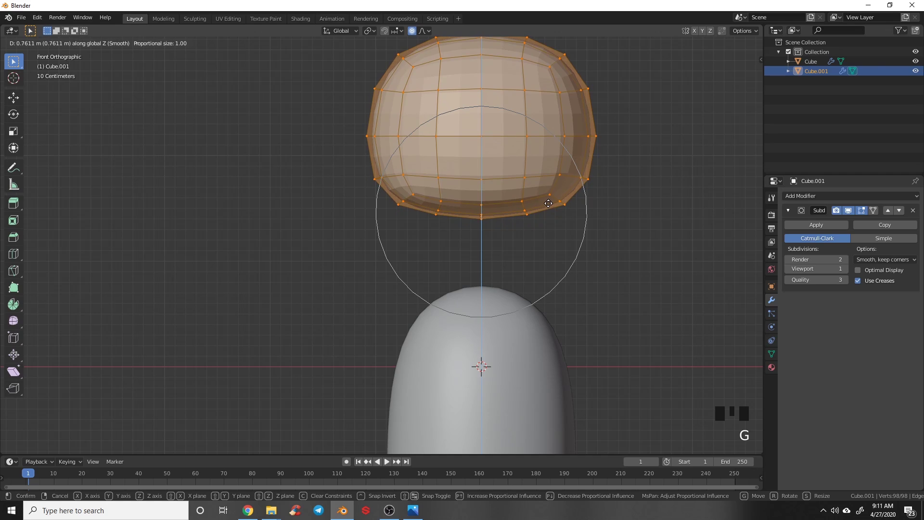
{"action": "left_click", "coordinate": [537, 212]}
{"action": "key", "text": "Tab"}
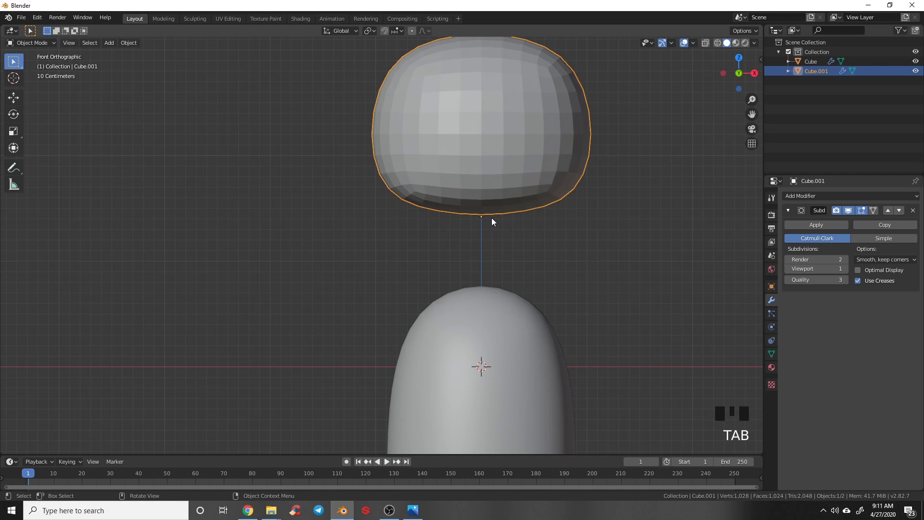
Move the head down to seat it on the body and give it smooth shading
{"action": "key", "text": "r"}
{"action": "right_click", "coordinate": [579, 200]}
{"action": "key", "text": "g"}
{"action": "key", "text": "z"}
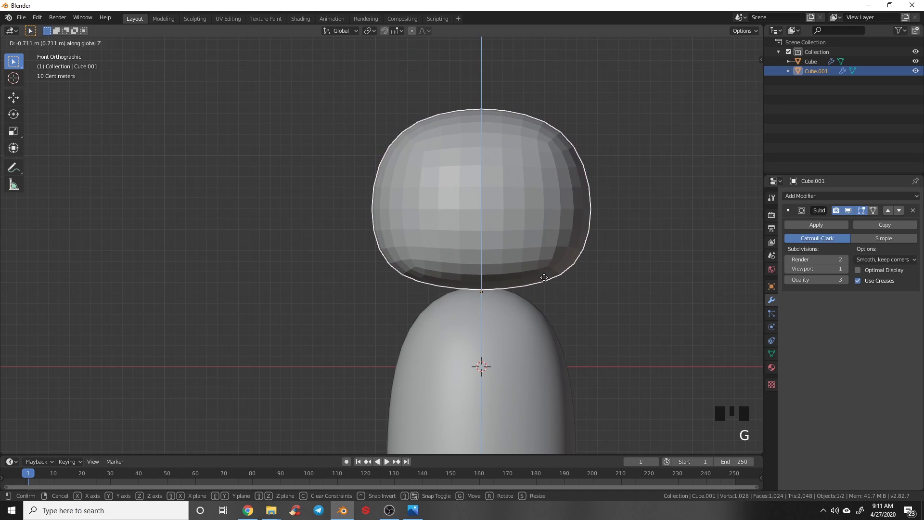
{"action": "left_click", "coordinate": [545, 281]}
{"action": "right_click", "coordinate": [538, 257]}
{"action": "left_click", "coordinate": [538, 256]}
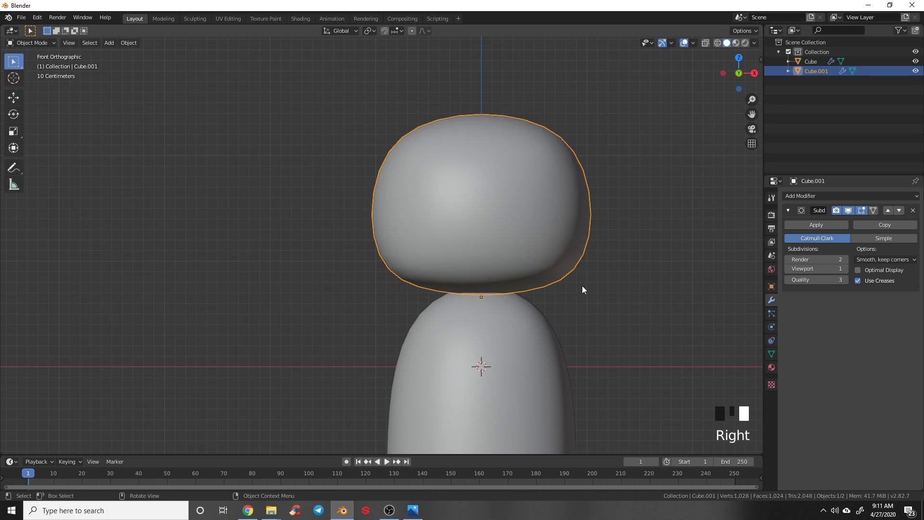
{"action": "key", "text": "alt+a"}
{"action": "middle_click_drag", "start_coordinate": [554, 303], "coordinate": [515, 224], "text": "shift"}
{"action": "scroll", "coordinate": [542, 274], "scroll_direction": "down", "scroll_amount": 2}
{"action": "key", "text": "shift+a"}
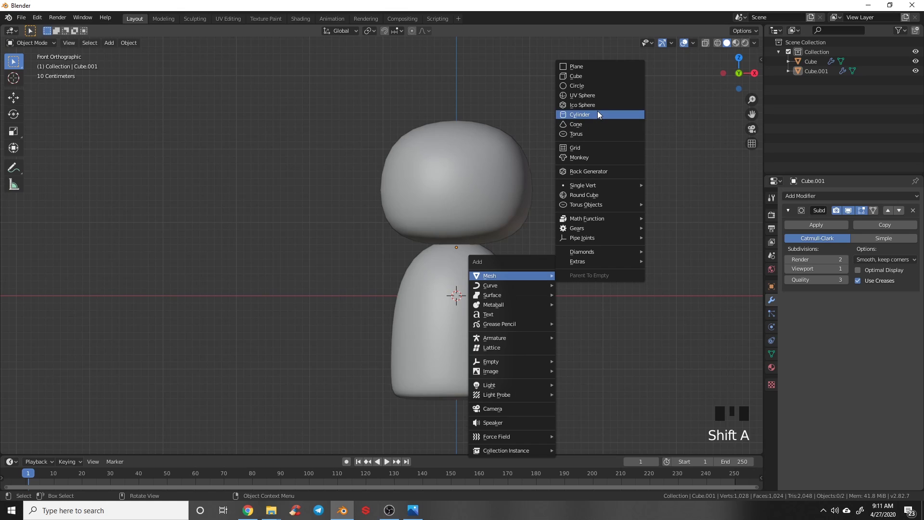
Add a cylinder, move it along X right of the body and rotate it 90 degrees to face front
{"action": "left_click", "coordinate": [596, 114]}
{"action": "key", "text": "g"}
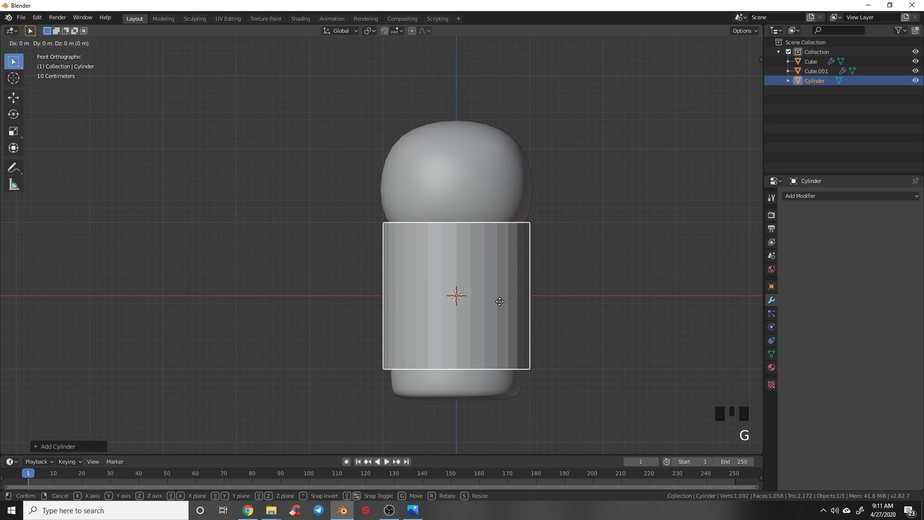
{"action": "key", "text": "x"}
{"action": "left_click", "coordinate": [677, 307]}
{"action": "type", "text": "r"}
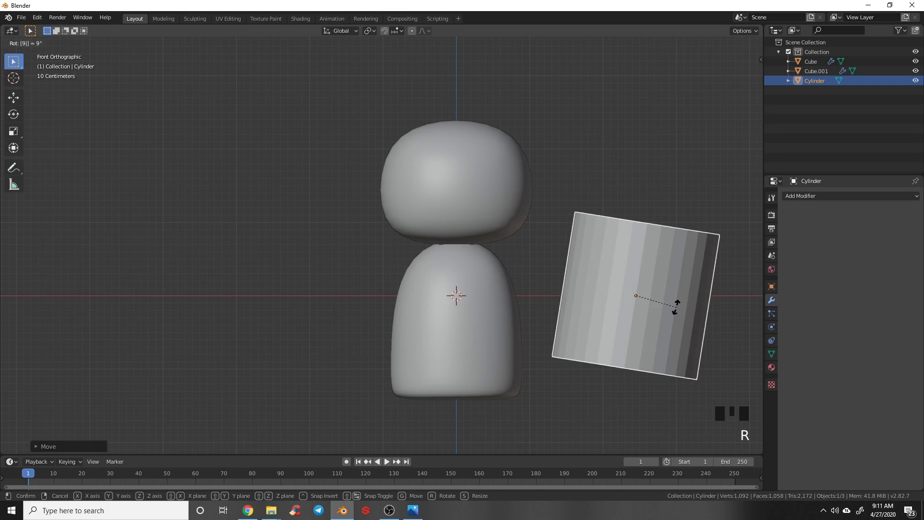
{"action": "type", "text": "90x"}
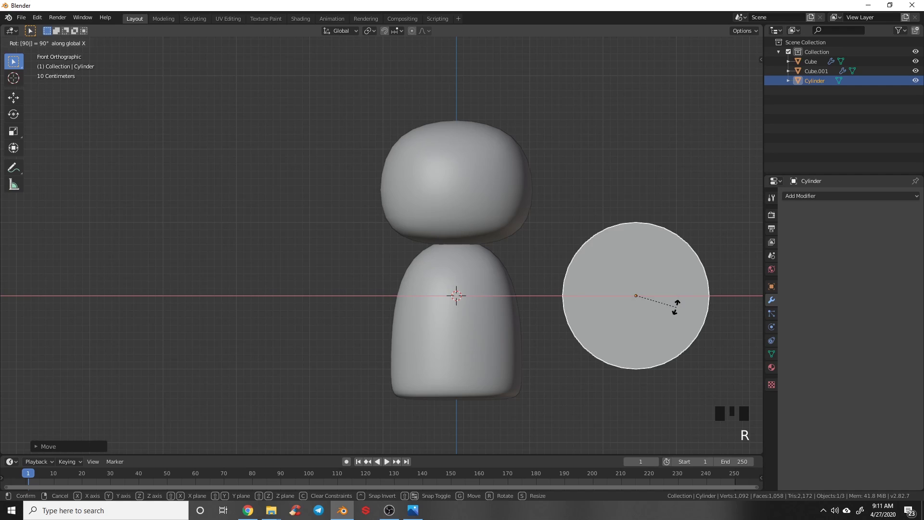
{"action": "left_click", "coordinate": [677, 307]}
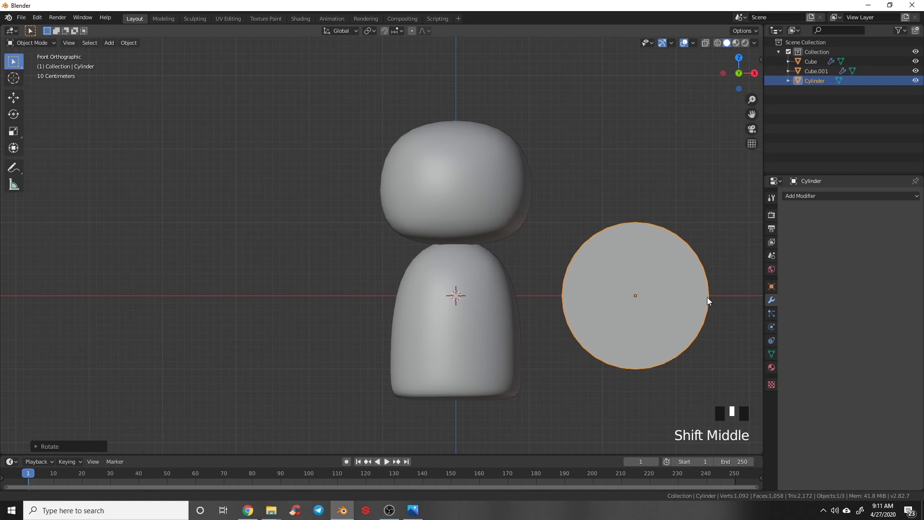
{"action": "middle_click_drag", "start_coordinate": [707, 297], "coordinate": [664, 292], "text": "shift"}
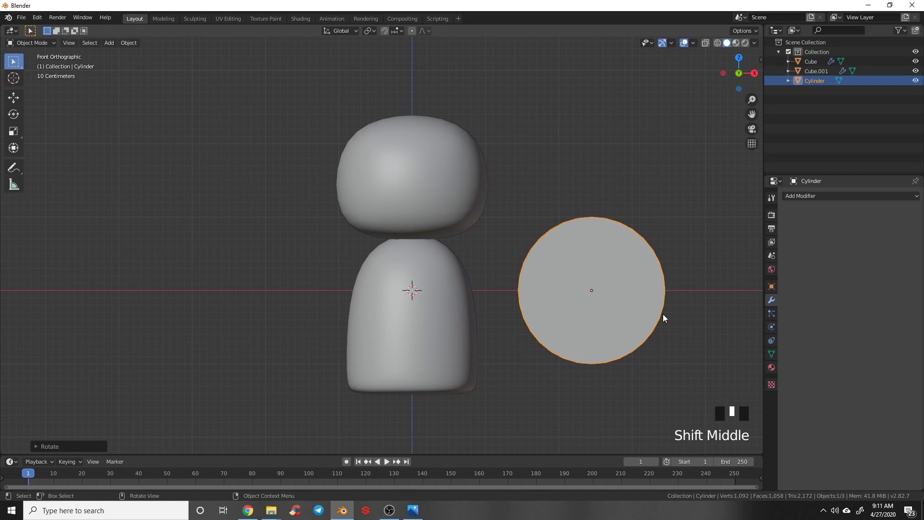
In wireframe edit mode, knife-cut the cylinder face vertically from top to bottom vertex
{"action": "key", "text": "Tab"}
{"action": "middle_click_drag", "start_coordinate": [667, 297], "coordinate": [616, 292], "text": "shift"}
{"action": "key", "text": "alt+a"}
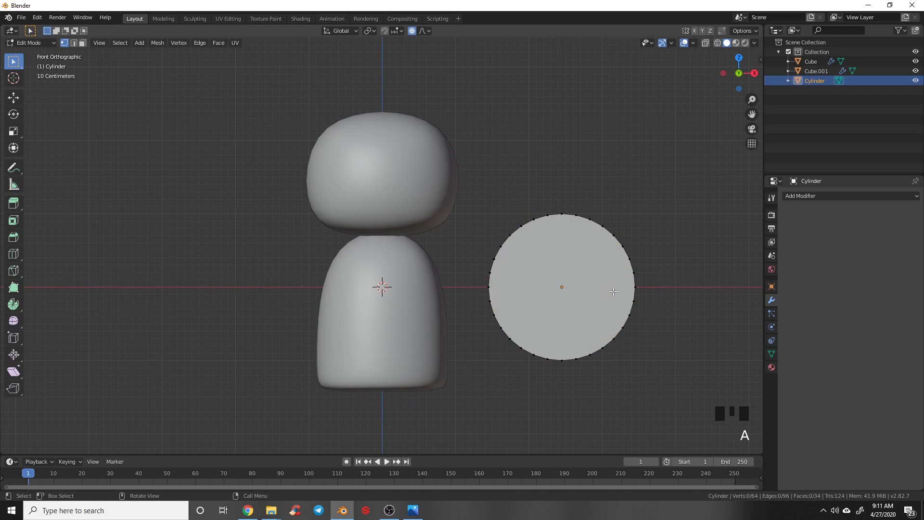
{"action": "key", "text": "z"}
{"action": "left_click", "coordinate": [540, 289]}
{"action": "scroll", "coordinate": [617, 289], "scroll_direction": "up", "scroll_amount": 2}
{"action": "scroll", "coordinate": [672, 293], "scroll_direction": "down", "scroll_amount": 1}
{"action": "middle_click_drag", "start_coordinate": [672, 293], "coordinate": [616, 285], "text": "shift"}
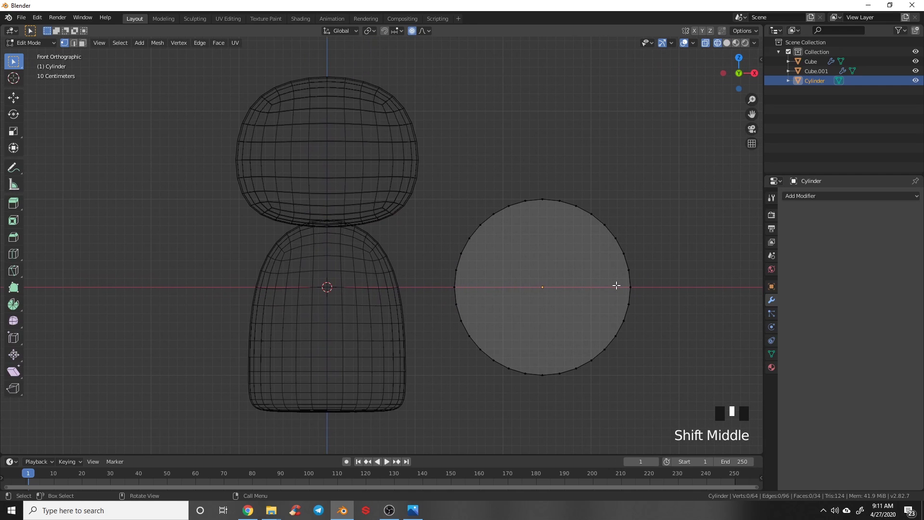
{"action": "key", "text": "k"}
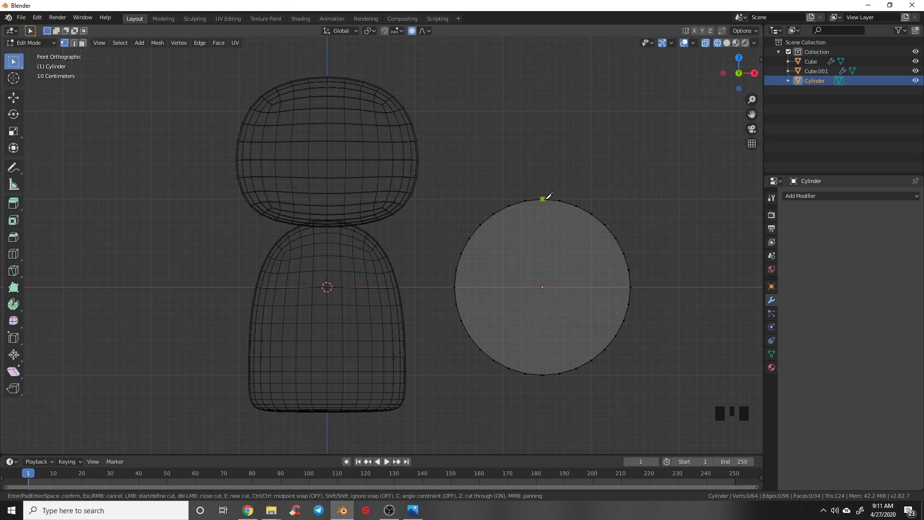
{"action": "left_click", "coordinate": [542, 375]}
{"action": "key", "text": "Return"}
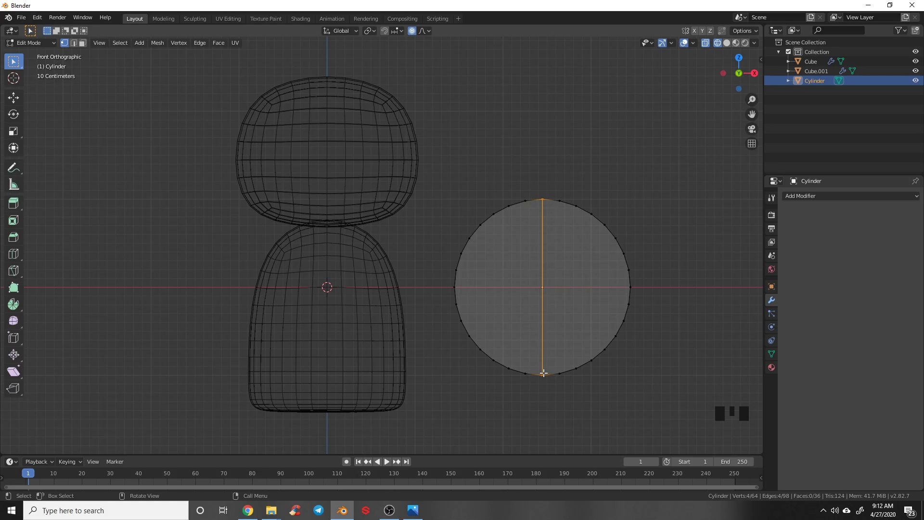
{"action": "mouse_move", "coordinate": [543, 373]}
{"action": "middle_mouse_down"}
{"action": "mouse_move", "coordinate": [649, 177]}
{"action": "mouse_move", "coordinate": [677, 173]}
{"action": "mouse_move", "coordinate": [555, 181]}
{"action": "mouse_move", "coordinate": [511, 168]}
{"action": "middle_mouse_up"}
Box-select the left half of the cylinder and delete its vertices, leaving a half-cylinder
{"action": "key", "text": "KP_1"}
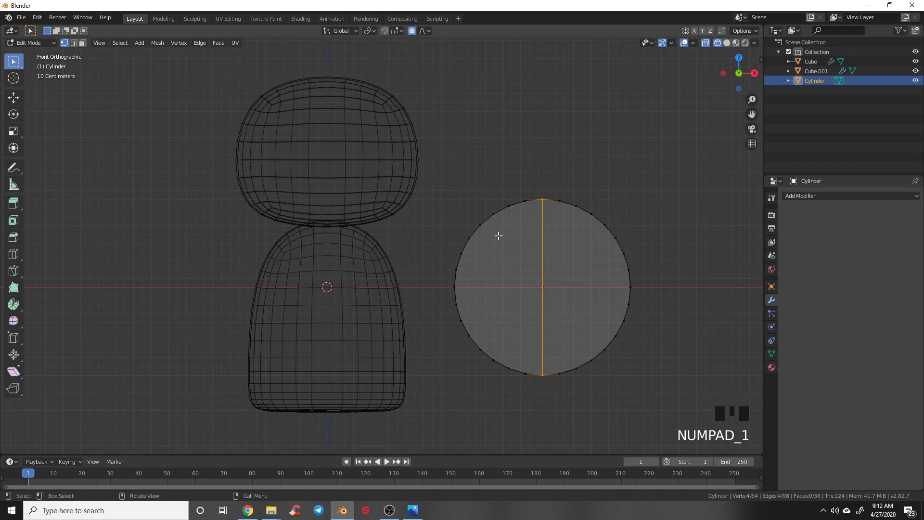
{"action": "key", "text": "alt+a"}
{"action": "key", "text": "b"}
{"action": "left_click_drag", "start_coordinate": [444, 165], "coordinate": [534, 393]}
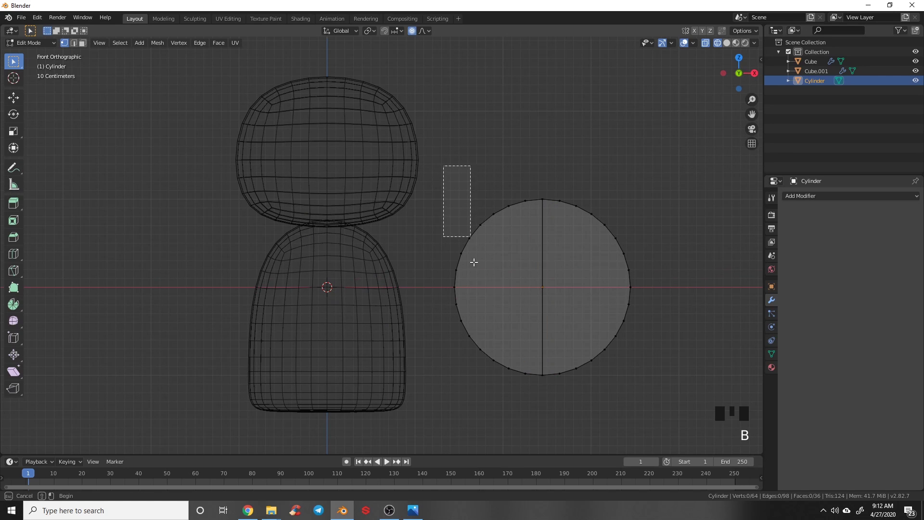
{"action": "key", "text": "x"}
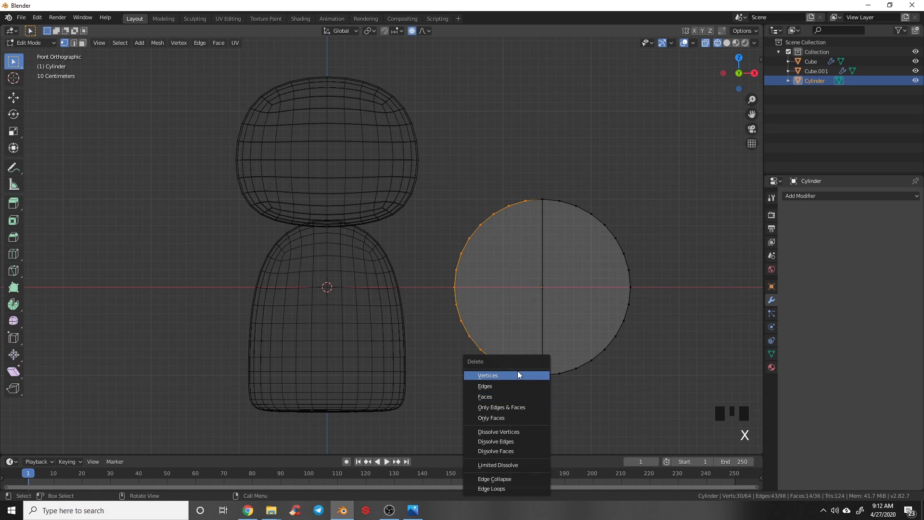
{"action": "left_click", "coordinate": [518, 370]}
{"action": "mouse_move", "coordinate": [518, 370]}
{"action": "middle_mouse_down"}
{"action": "mouse_move", "coordinate": [540, 333]}
{"action": "mouse_move", "coordinate": [527, 333]}
{"action": "middle_mouse_up"}
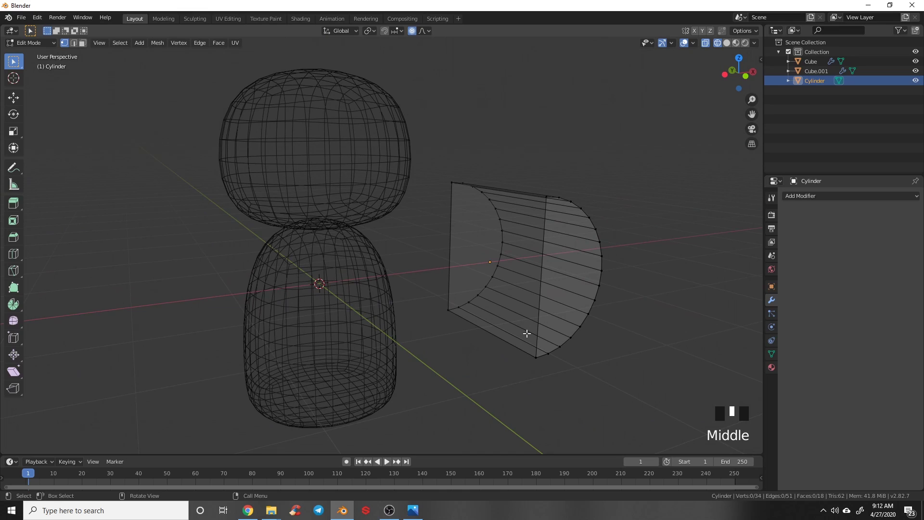
Fill the half-cylinder's open edge loop with a face to cap that end
{"action": "key", "text": "2"}
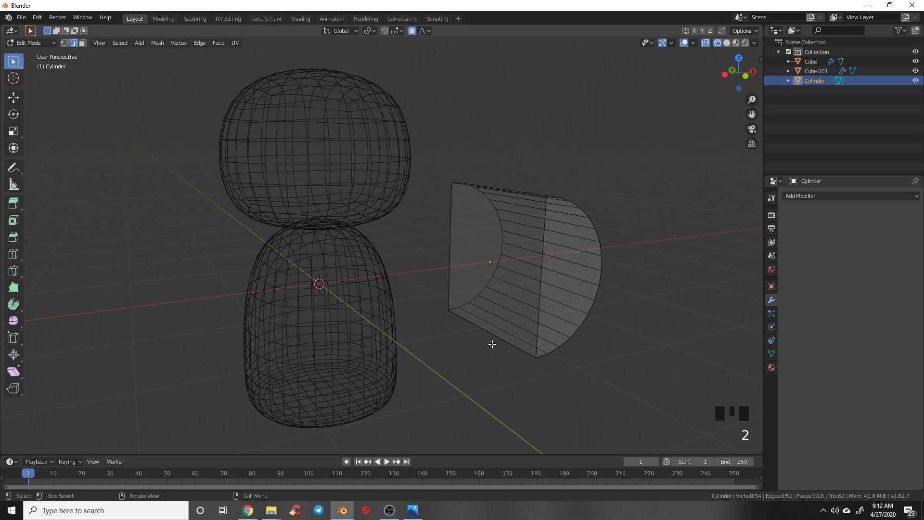
{"action": "key", "text": "alt"}
{"action": "left_click", "coordinate": [500, 338], "text": "alt+shift"}
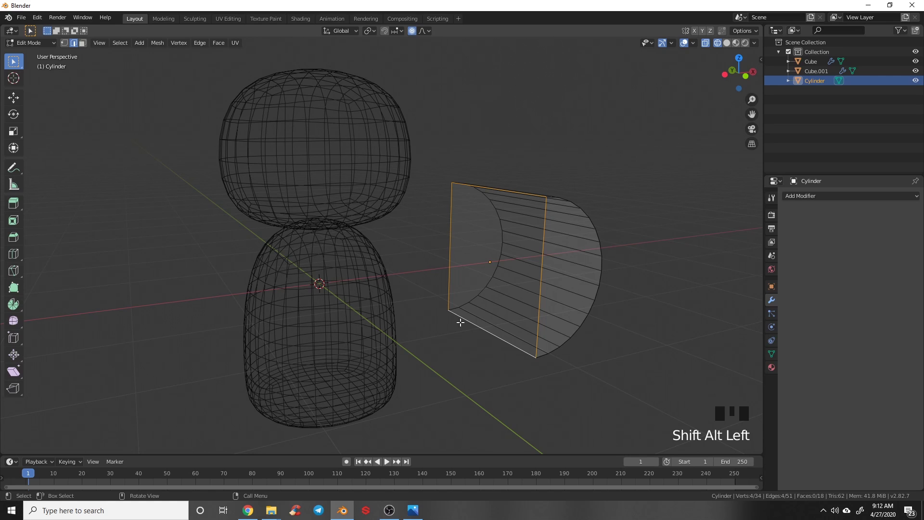
{"action": "key", "text": "f"}
{"action": "key", "text": "alt+a"}
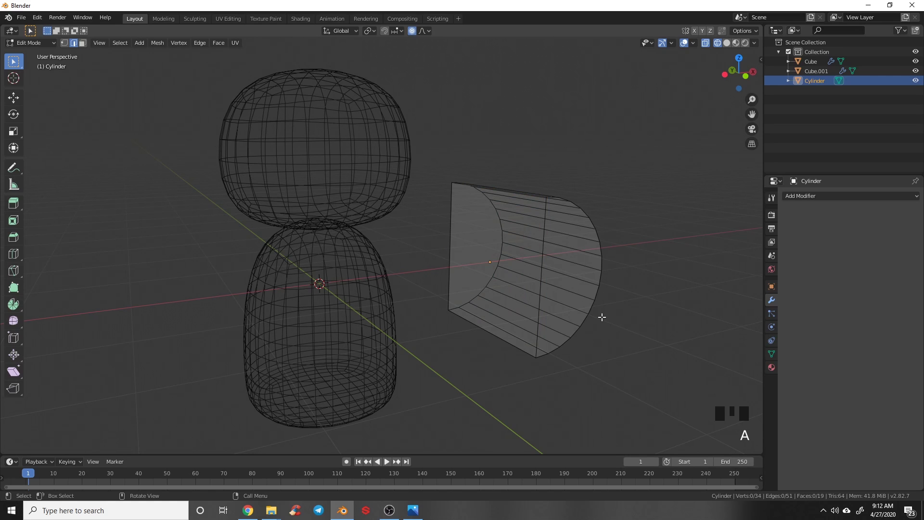
Bevel the rim loops of both flat ends with two segments
{"action": "mouse_move", "coordinate": [601, 318]}
{"action": "middle_mouse_down"}
{"action": "mouse_move", "coordinate": [562, 321]}
{"action": "mouse_move", "coordinate": [625, 345]}
{"action": "mouse_move", "coordinate": [627, 357]}
{"action": "mouse_move", "coordinate": [556, 286]}
{"action": "middle_mouse_up"}
{"action": "key", "text": "2"}
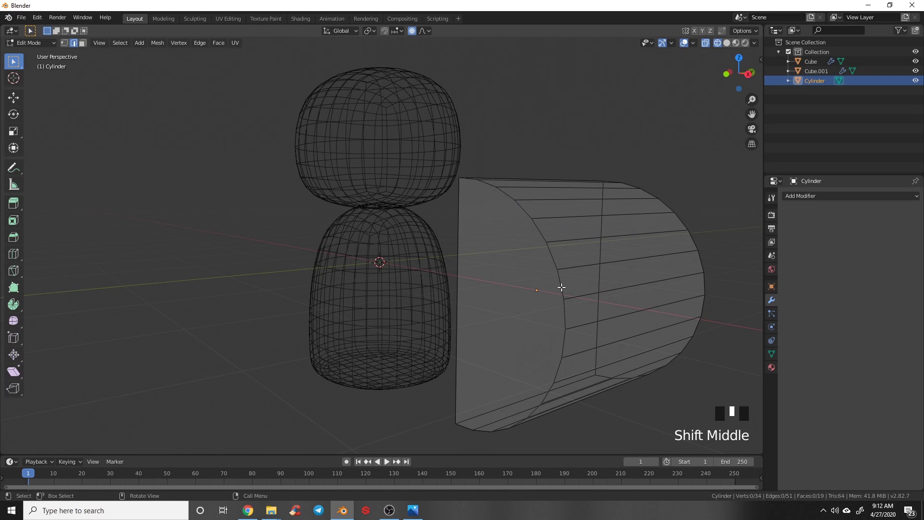
{"action": "left_click", "coordinate": [562, 286], "text": "alt+shift"}
{"action": "middle_click_drag", "start_coordinate": [686, 304], "coordinate": [613, 306]}
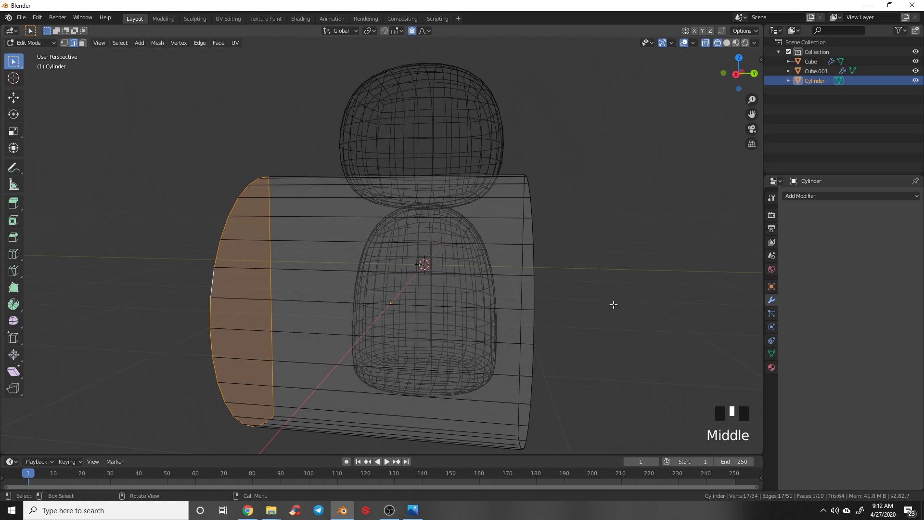
{"action": "left_click", "coordinate": [536, 292], "text": "alt+shift"}
{"action": "mouse_move", "coordinate": [496, 305]}
{"action": "middle_mouse_down"}
{"action": "mouse_move", "coordinate": [571, 289]}
{"action": "mouse_move", "coordinate": [481, 284]}
{"action": "middle_mouse_up"}
{"action": "key", "text": "ctrl+b"}
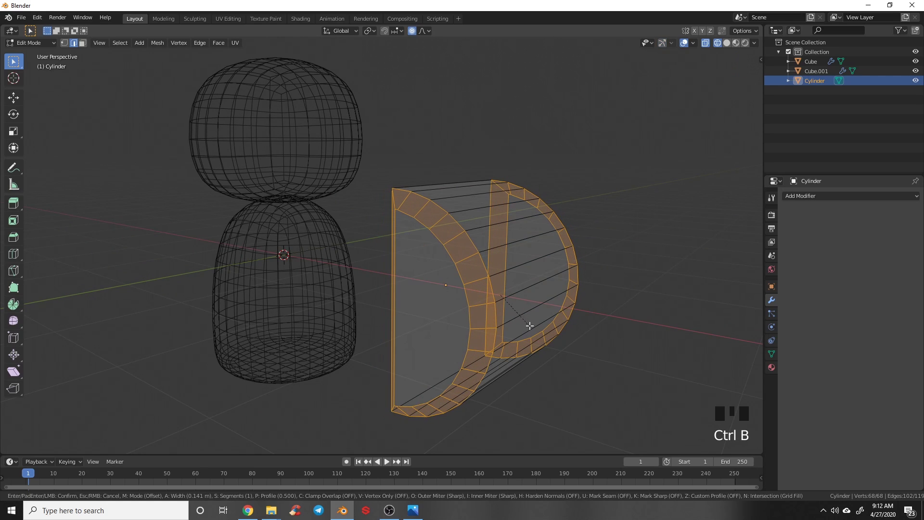
{"action": "scroll", "coordinate": [529, 326], "scroll_direction": "up", "scroll_amount": 1}
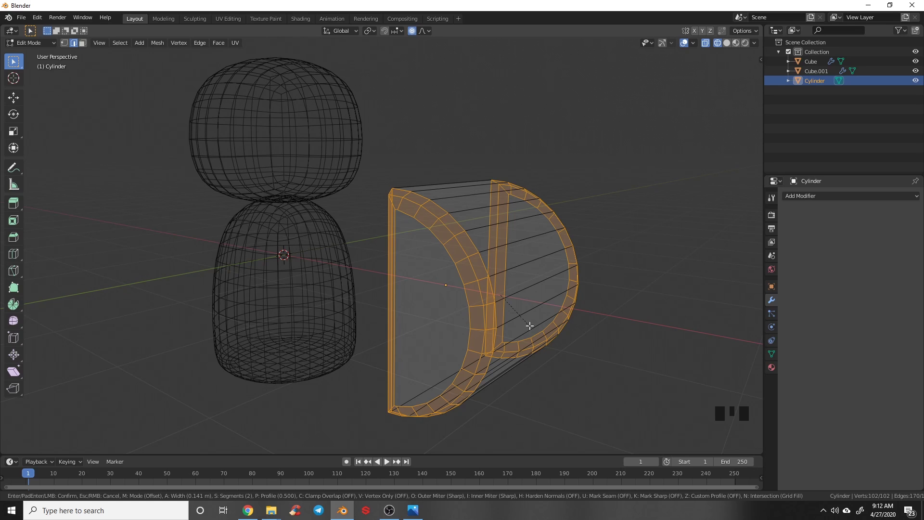
{"action": "scroll", "coordinate": [530, 326], "scroll_direction": "up", "scroll_amount": 1}
{"action": "scroll", "coordinate": [530, 326], "scroll_direction": "down", "scroll_amount": 1}
{"action": "left_click", "coordinate": [529, 326]}
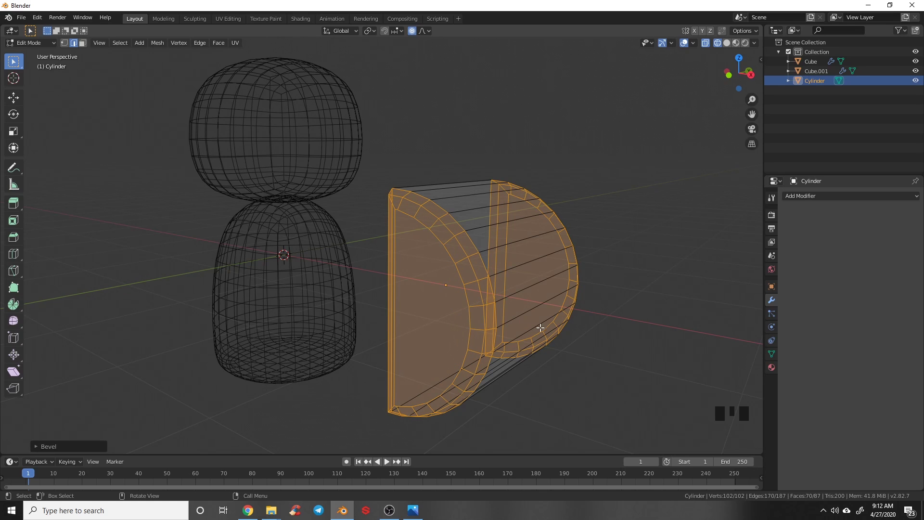
{"action": "key", "text": "KP_3"}
Box-select vertices across the half-cylinder and try a Y-axis scale, then cancel it
{"action": "middle_click_drag", "start_coordinate": [392, 255], "coordinate": [438, 274], "text": "shift"}
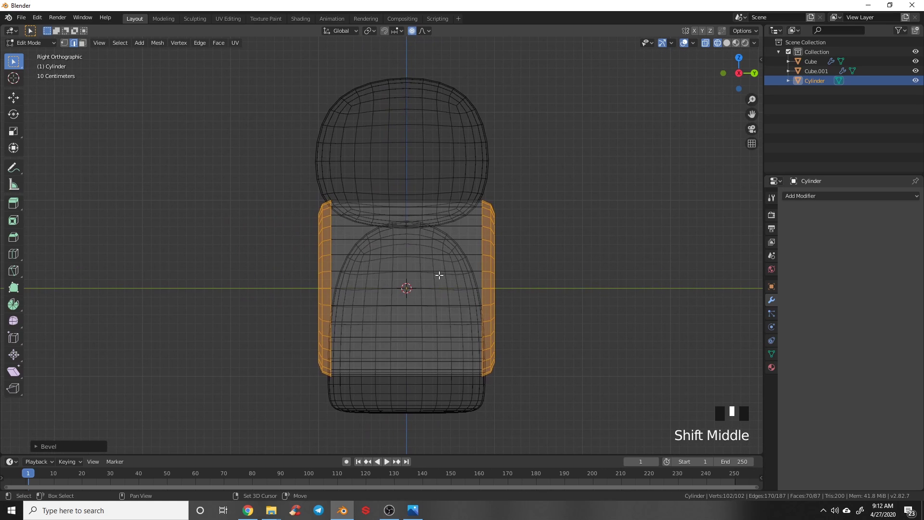
{"action": "key", "text": "a"}
{"action": "key", "text": "a"}
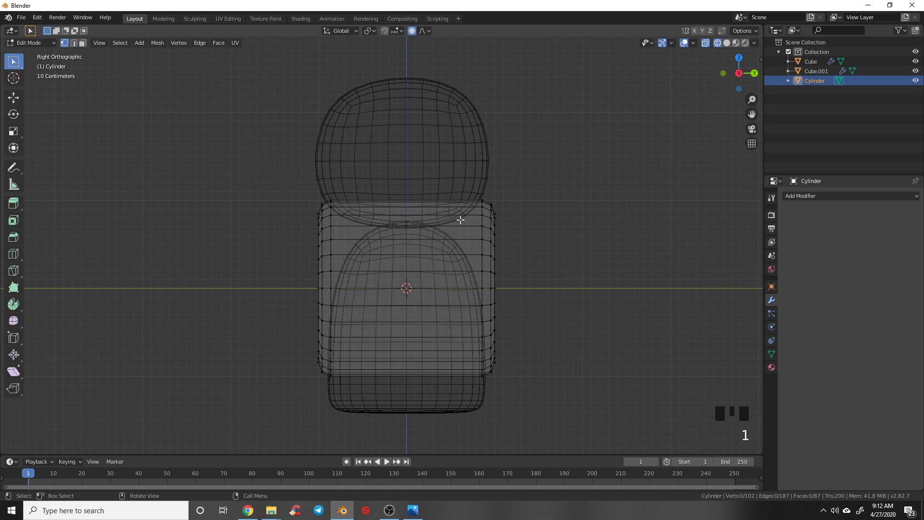
{"action": "key", "text": "n"}
{"action": "key", "text": "b"}
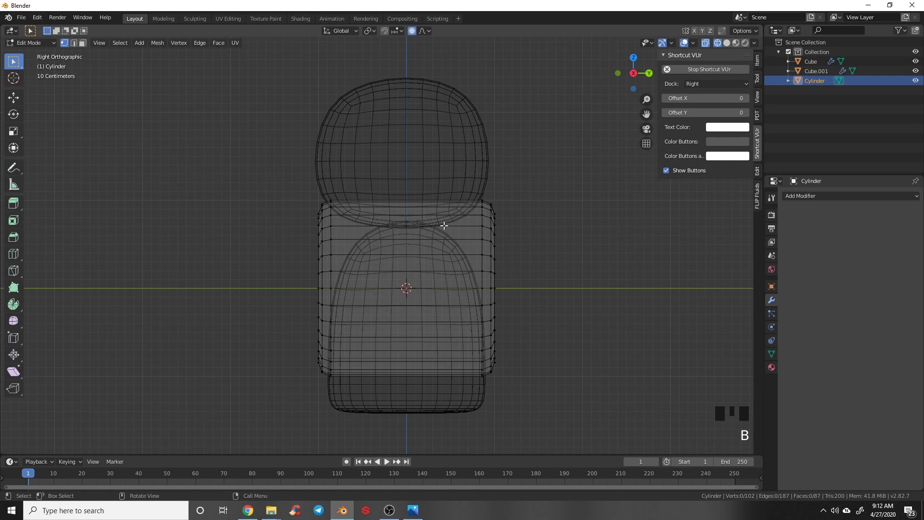
{"action": "left_click_drag", "start_coordinate": [310, 390], "coordinate": [501, 195]}
{"action": "key", "text": "s"}
{"action": "key", "text": "y"}
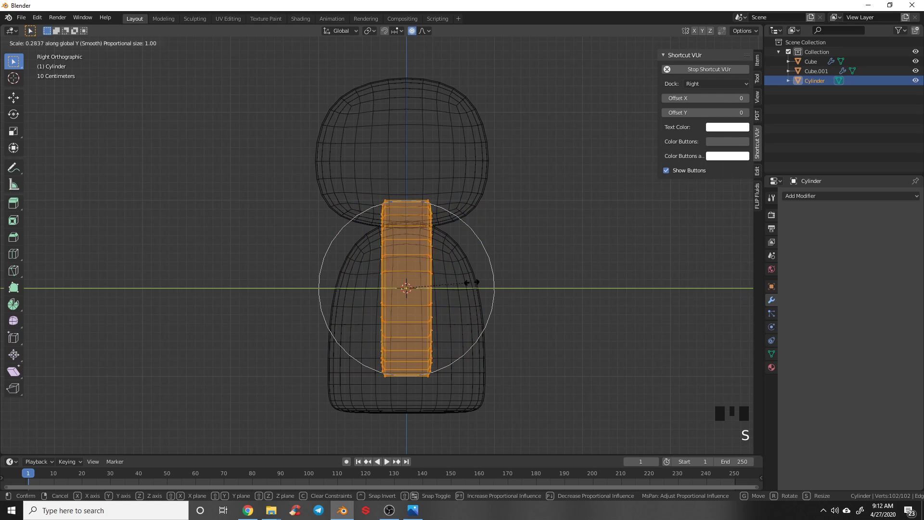
{"action": "key", "text": "Escape"}
Pull the right and left edge vertex columns inward with proportional editing to thin the half-disc
{"action": "left_click", "coordinate": [507, 272]}
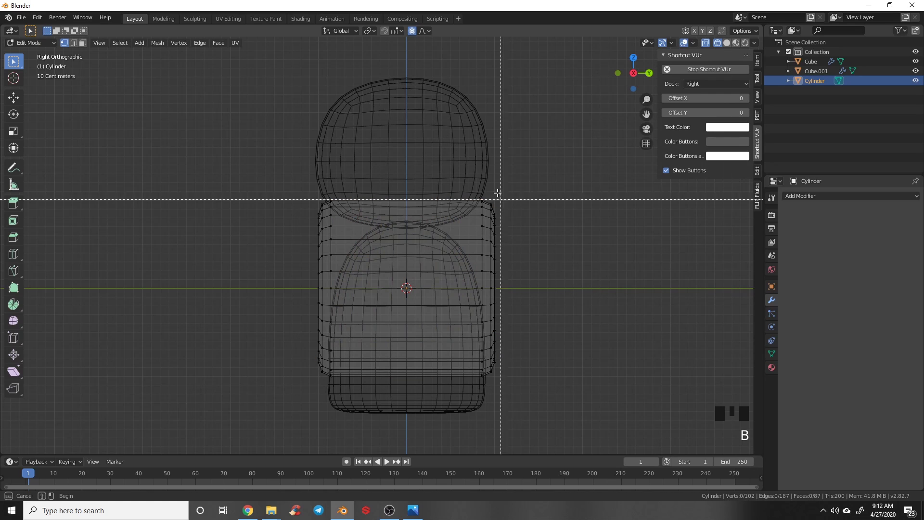
{"action": "left_click_drag", "start_coordinate": [475, 160], "coordinate": [539, 379]}
{"action": "key", "text": "g"}
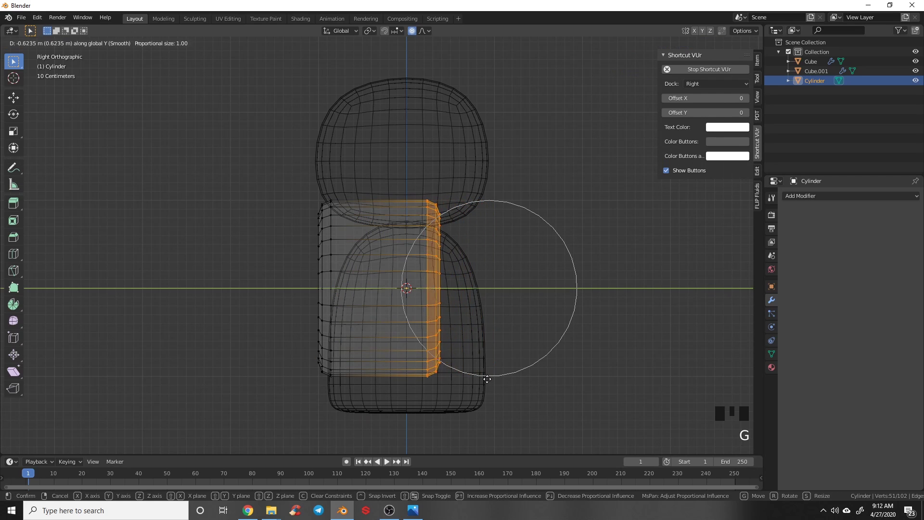
{"action": "left_click", "coordinate": [484, 376]}
{"action": "key", "text": "alt+a"}
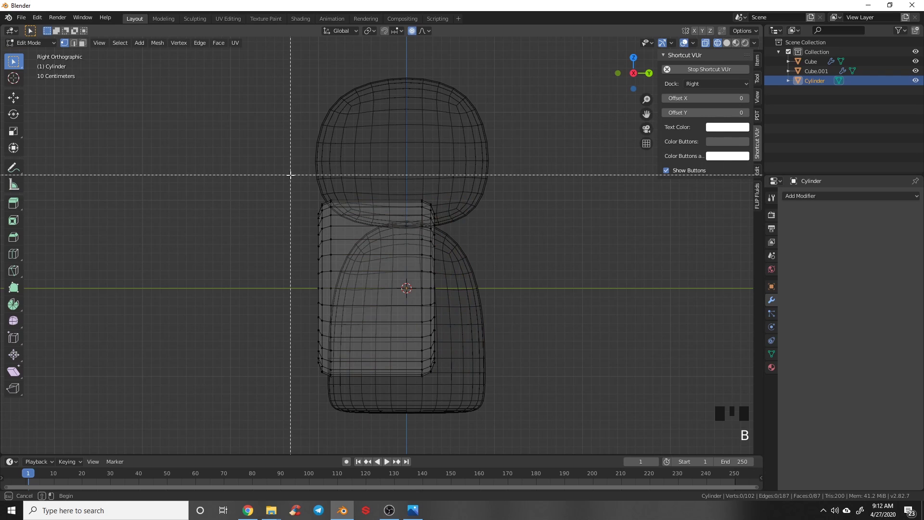
{"action": "left_click_drag", "start_coordinate": [290, 176], "coordinate": [350, 413]}
{"action": "key", "text": "g"}
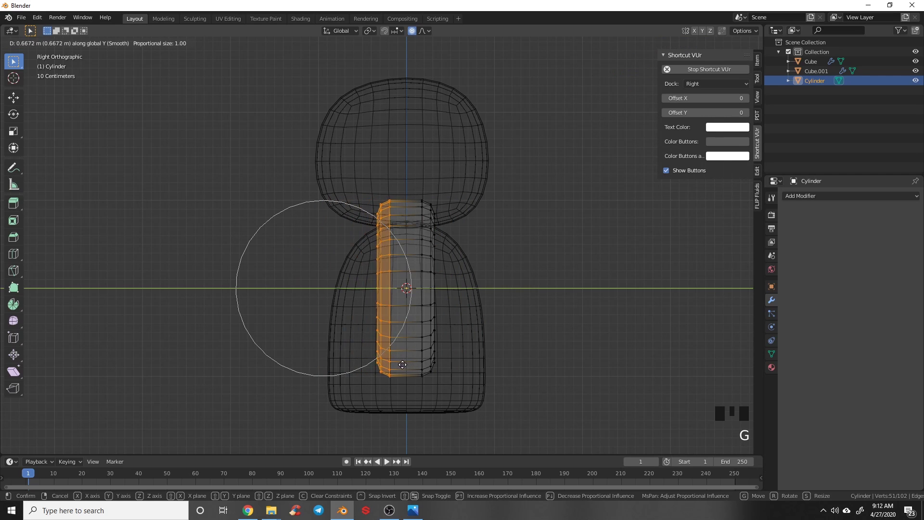
{"action": "left_click", "coordinate": [403, 367]}
{"action": "key", "text": "alt+a"}
In front view select all the half-disc's vertices and start scaling them
{"action": "key", "text": "KP_1"}
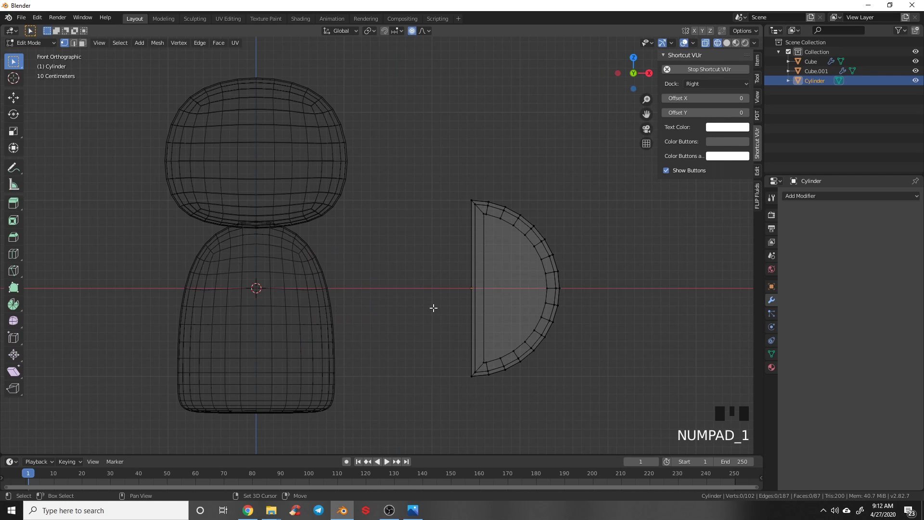
{"action": "middle_click_drag", "start_coordinate": [433, 308], "coordinate": [490, 351], "text": "shift"}
{"action": "key", "text": "a"}
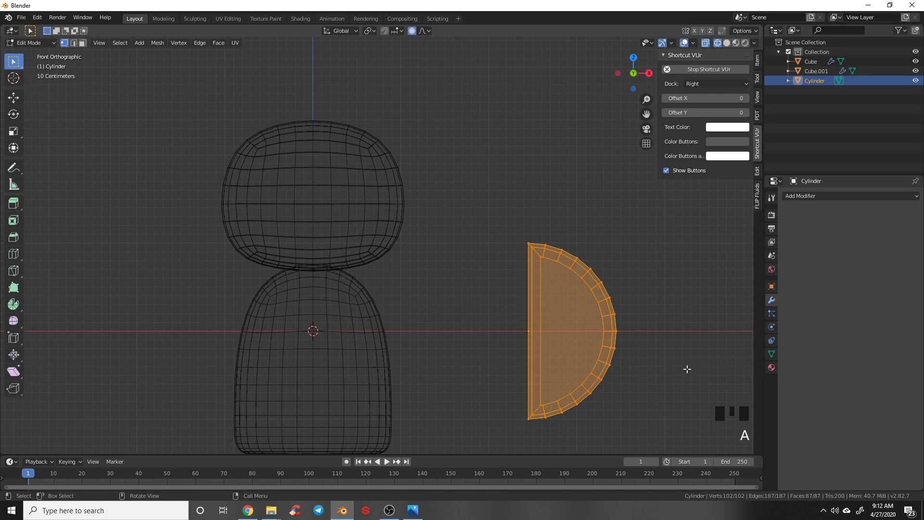
{"action": "key", "text": "s"}
Back in object mode, shrink the half-disc and move it onto the head's right side as an ear
{"action": "right_click", "coordinate": [664, 368]}
{"action": "key", "text": "Tab"}
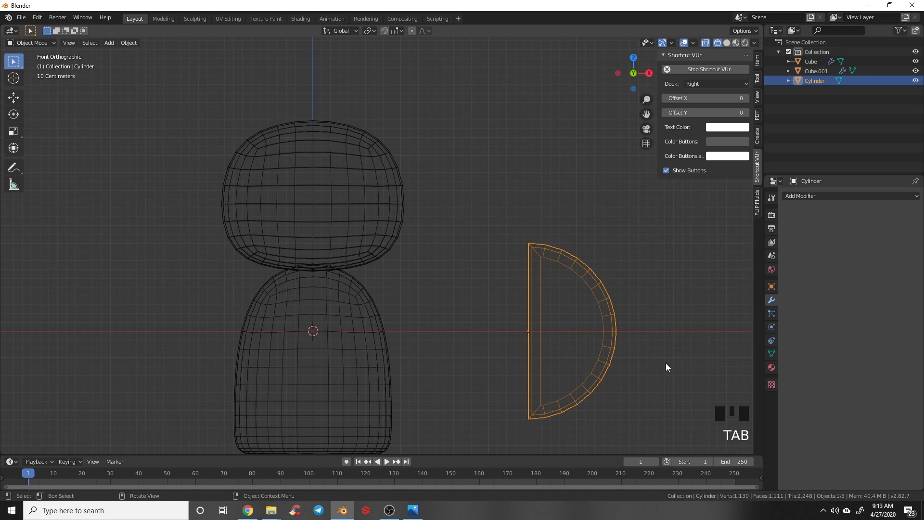
{"action": "key", "text": "s"}
{"action": "left_click", "coordinate": [578, 345]}
{"action": "key", "text": "g"}
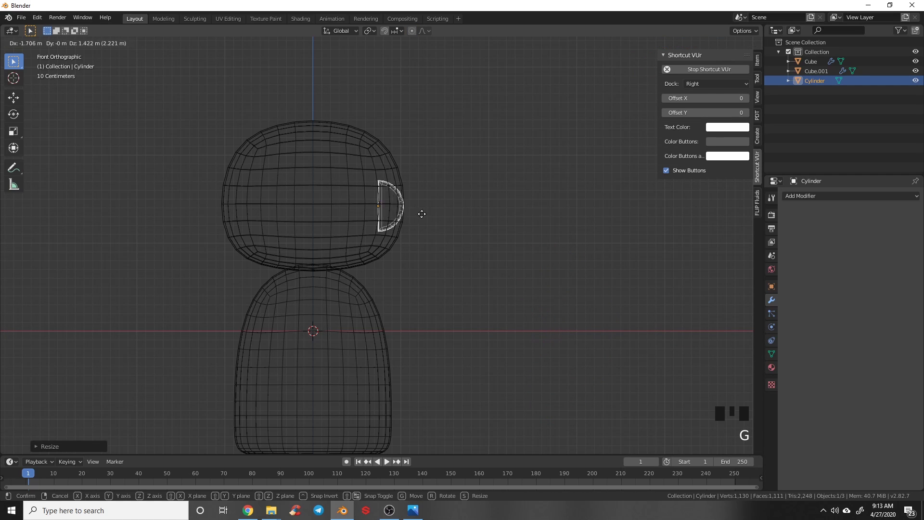
{"action": "left_click", "coordinate": [442, 217]}
Switch to solid shading, shade the ear smooth and duplicate it from the front view
{"action": "key", "text": "z"}
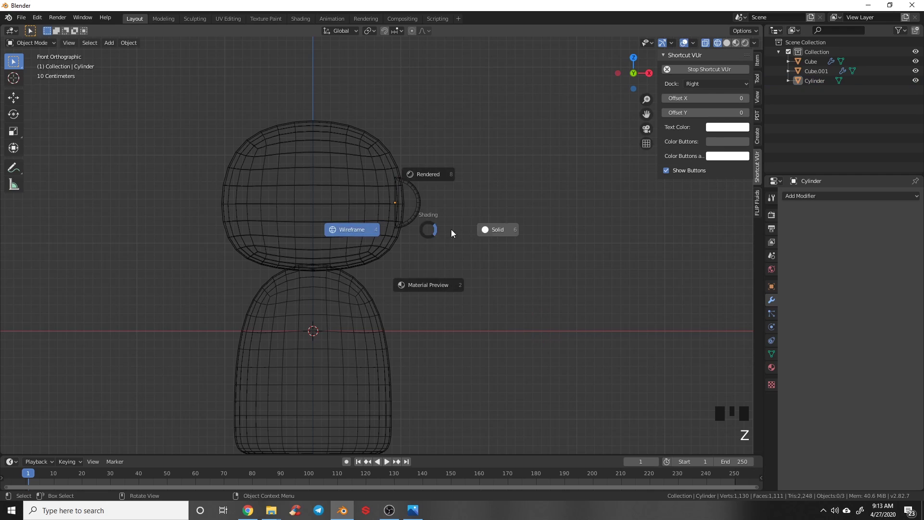
{"action": "mouse_move", "coordinate": [451, 228]}
{"action": "middle_mouse_down", "text": "shift"}
{"action": "mouse_move", "coordinate": [486, 243]}
{"action": "mouse_move", "coordinate": [424, 264]}
{"action": "middle_mouse_up", "text": "shift"}
{"action": "right_click", "coordinate": [424, 265]}
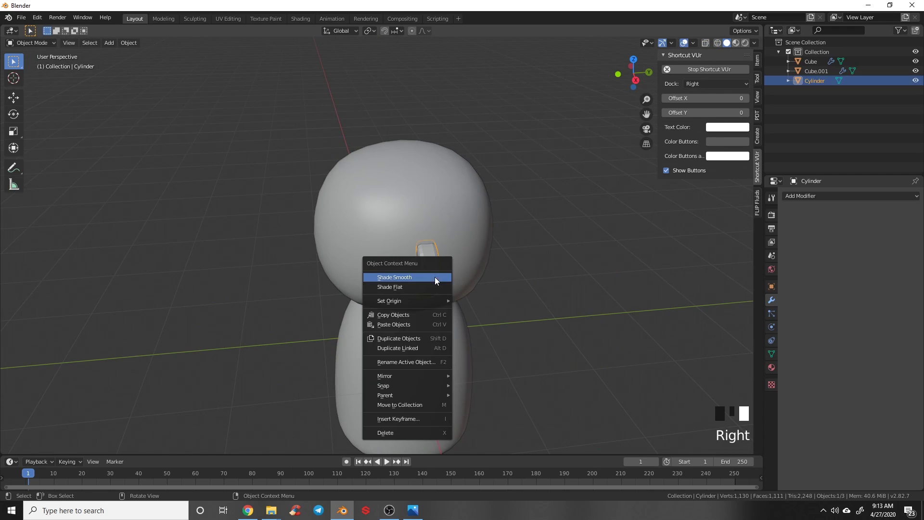
{"action": "left_click", "coordinate": [403, 277]}
{"action": "key", "text": "KP_1"}
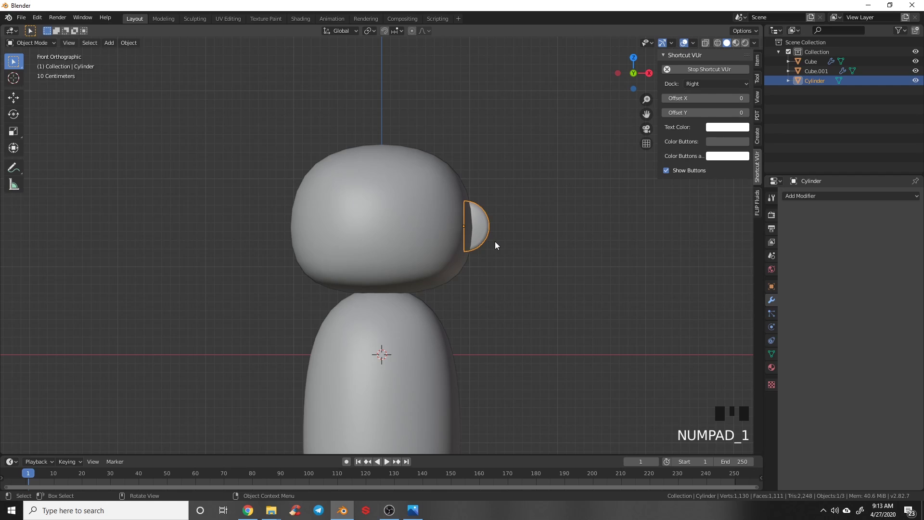
{"action": "key", "text": "shift+d"}
Drop the duplicate left of the head, rotate it 180 degrees and slide it along X against the head
{"action": "left_click", "coordinate": [274, 246]}
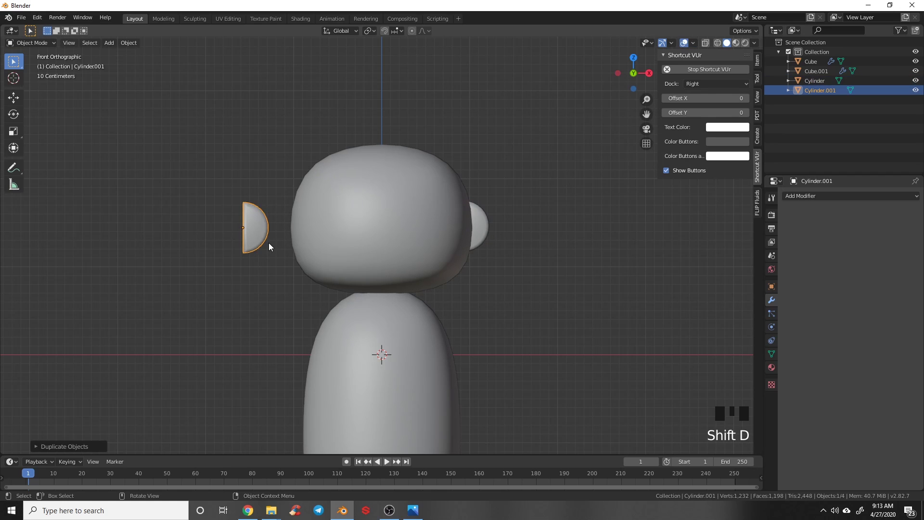
{"action": "type", "text": "r180"}
{"action": "key", "text": "Return"}
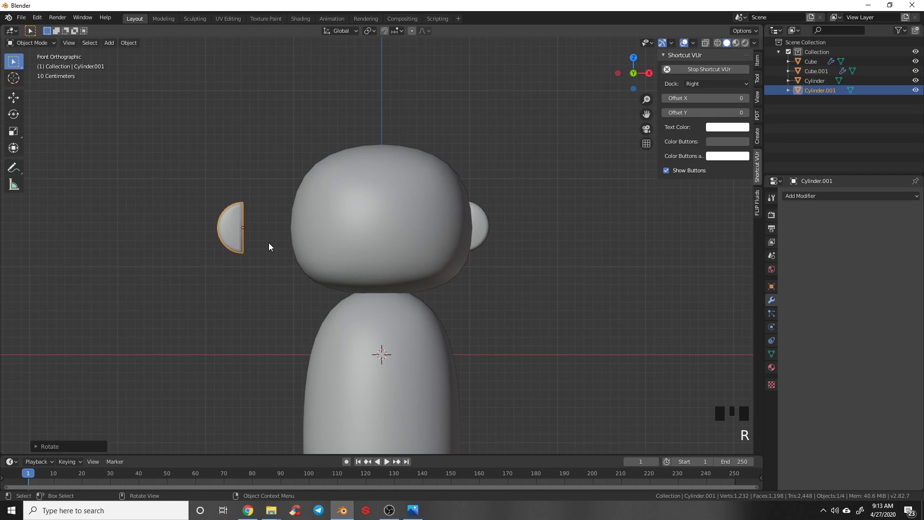
{"action": "key", "text": "g"}
{"action": "key", "text": "x"}
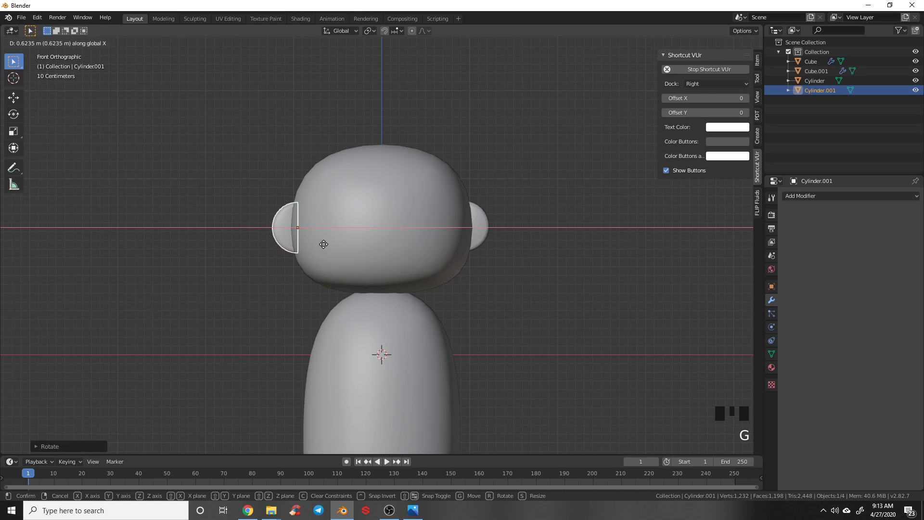
{"action": "left_click", "coordinate": [327, 245]}
Select both ears and start moving them together
{"action": "key", "text": "a"}
{"action": "key", "text": "a"}
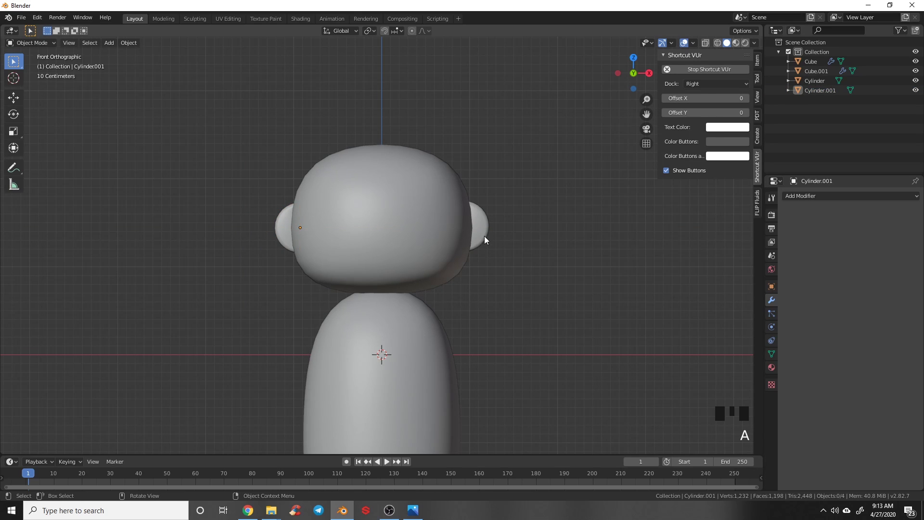
{"action": "left_click", "coordinate": [484, 236]}
{"action": "left_click", "coordinate": [285, 239], "text": "shift"}
{"action": "key", "text": "g"}
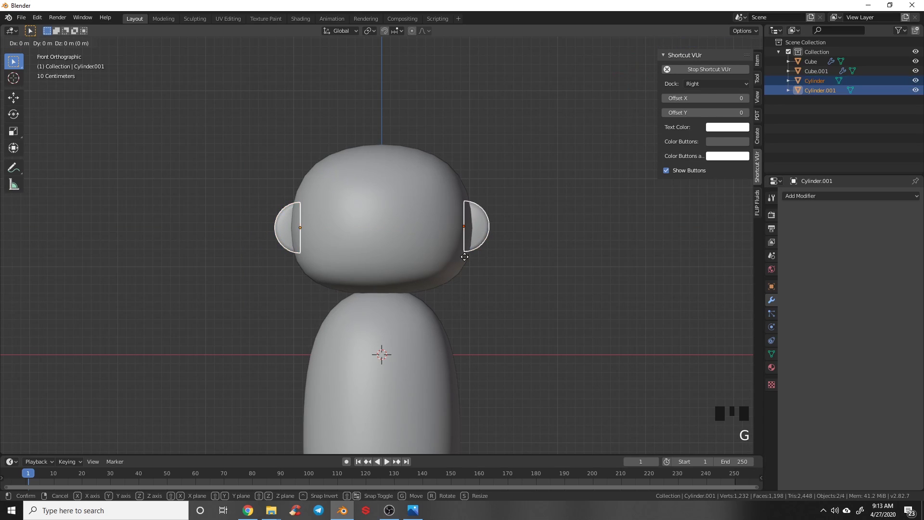
Set the ears' vertical position, join them into one object and rename it Ears
{"action": "key", "text": "z"}
{"action": "left_click", "coordinate": [465, 257]}
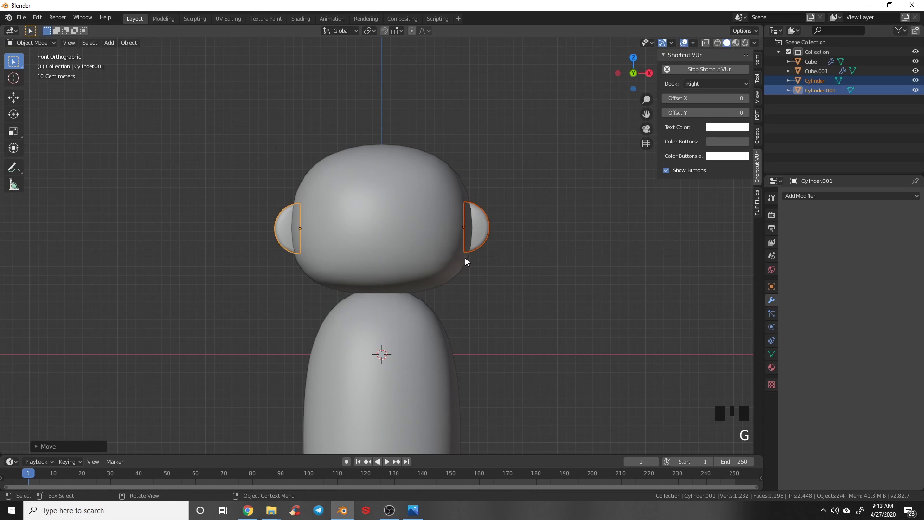
{"action": "key", "text": "ctrl+j"}
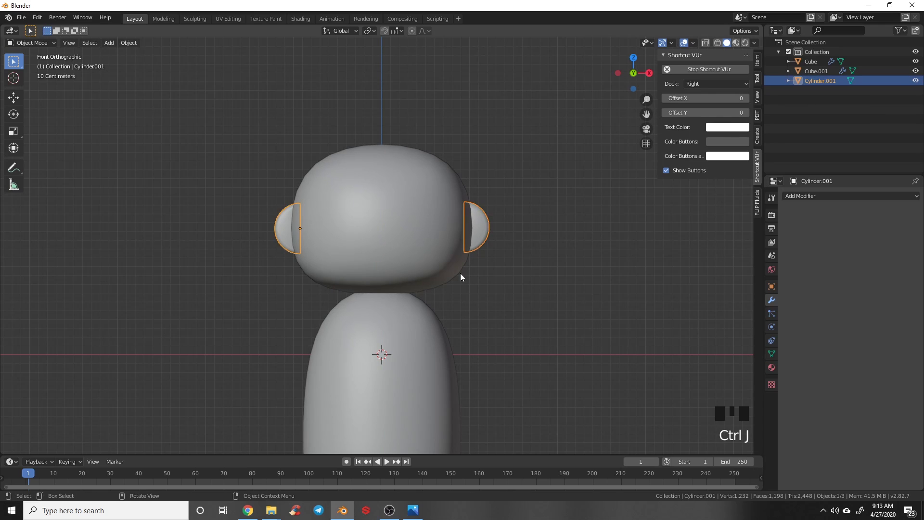
{"action": "key", "text": "F2"}
{"action": "type", "text": "Ears"}
{"action": "key", "text": "Return"}
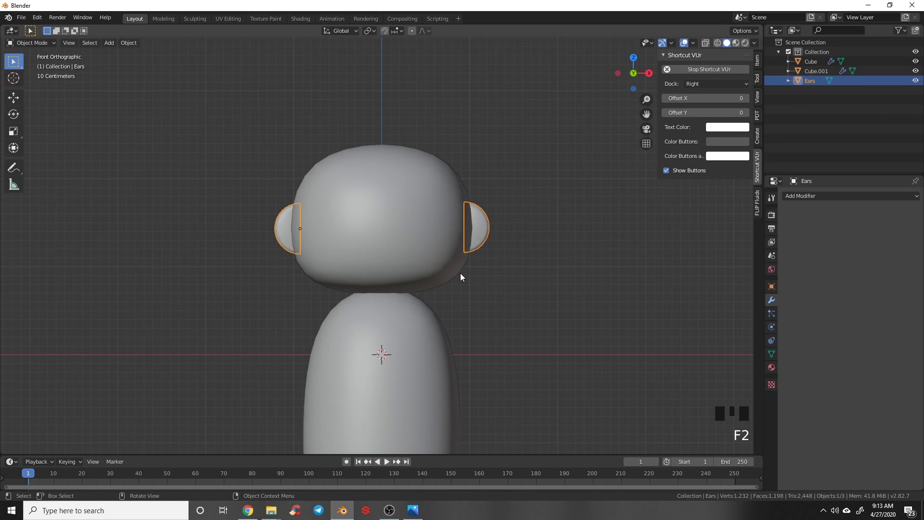
Rename the head object to Head and the body object to Body
{"action": "left_click", "coordinate": [448, 281]}
{"action": "key", "text": "F2"}
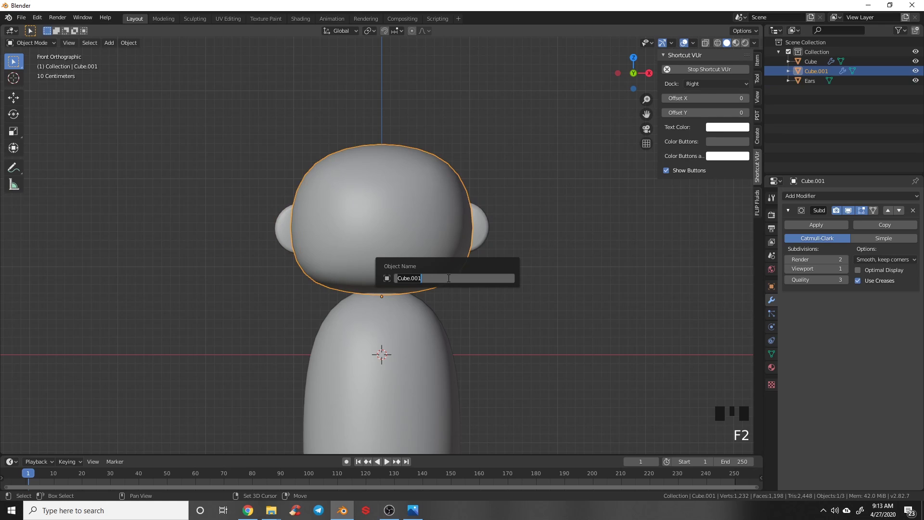
{"action": "type", "text": "Head"}
{"action": "key", "text": "Return"}
{"action": "left_click", "coordinate": [417, 341]}
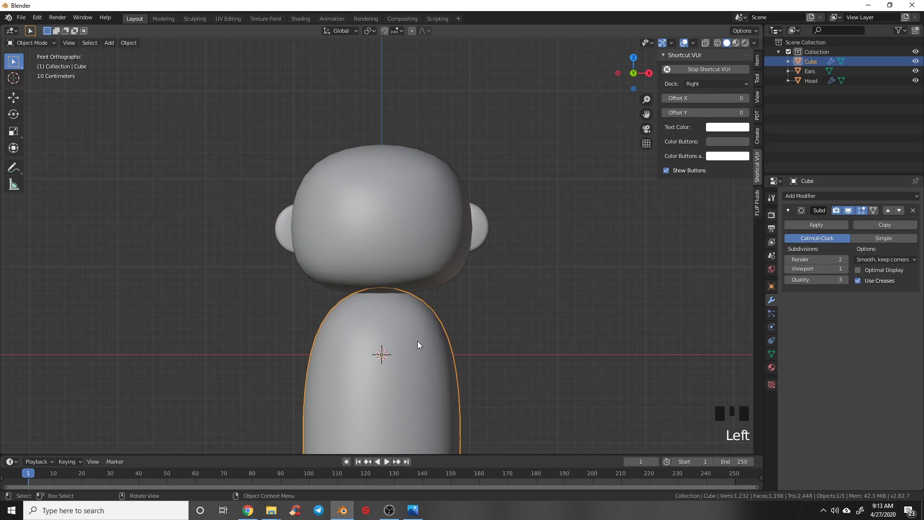
{"action": "key", "text": "F2"}
{"action": "type", "text": "Body"}
{"action": "key", "text": "Return"}
{"action": "key", "text": "a"}
Parent Head to Body using Object (Keep Transform)
{"action": "middle_click_drag", "start_coordinate": [435, 351], "coordinate": [475, 322], "text": "shift"}
{"action": "left_click", "coordinate": [405, 209]}
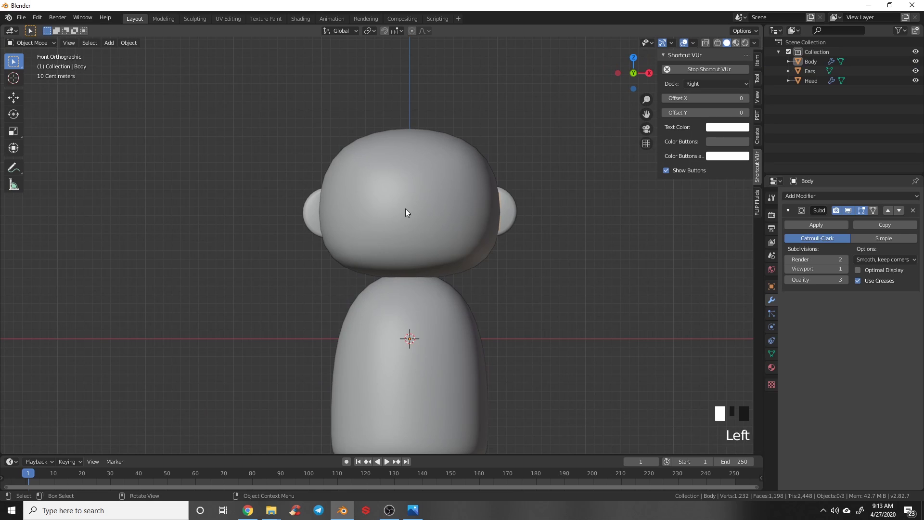
{"action": "middle_click_drag", "start_coordinate": [405, 208], "coordinate": [433, 246], "text": "shift"}
{"action": "left_click", "coordinate": [459, 301], "text": "shift"}
{"action": "key", "text": "ctrl+p"}
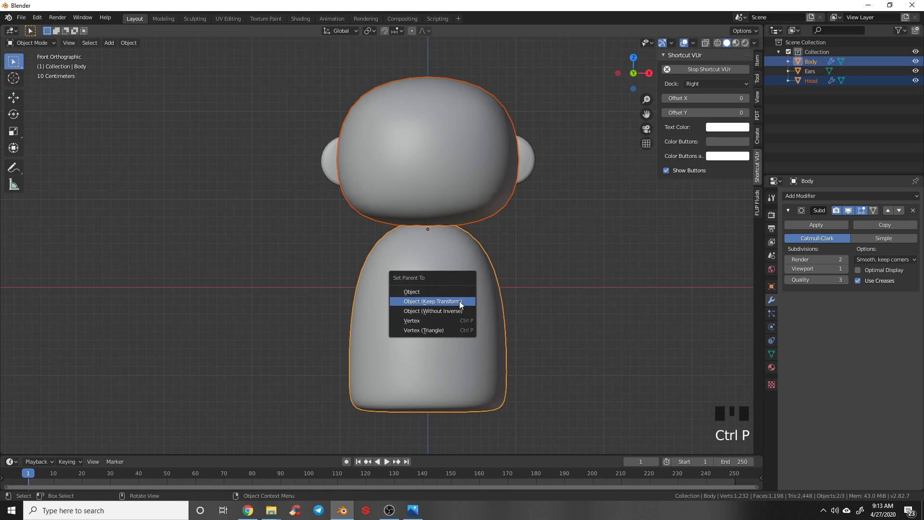
{"action": "key", "text": "ctrl+p"}
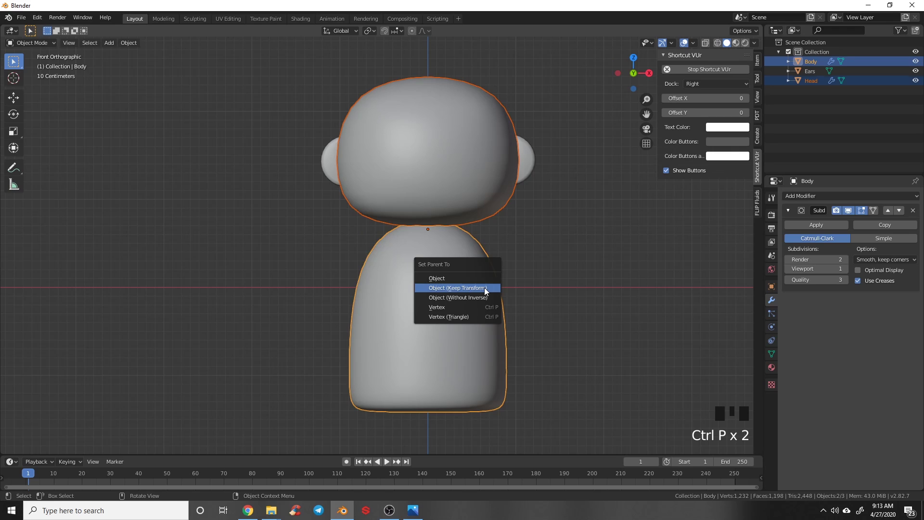
{"action": "left_click", "coordinate": [484, 287]}
Parent Ears to Head using Object (Keep Transform)
{"action": "left_click", "coordinate": [332, 174]}
{"action": "left_click", "coordinate": [435, 169], "text": "shift"}
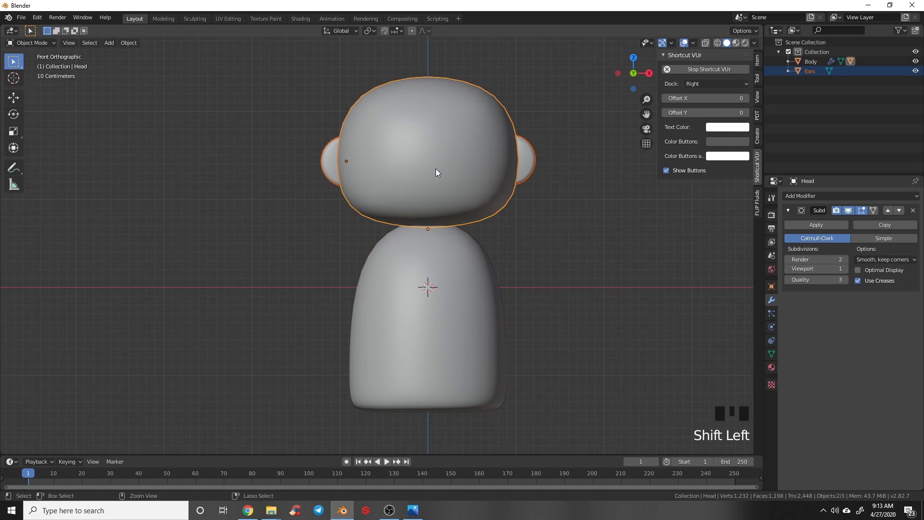
{"action": "key", "text": "ctrl+p"}
{"action": "left_click", "coordinate": [436, 168]}
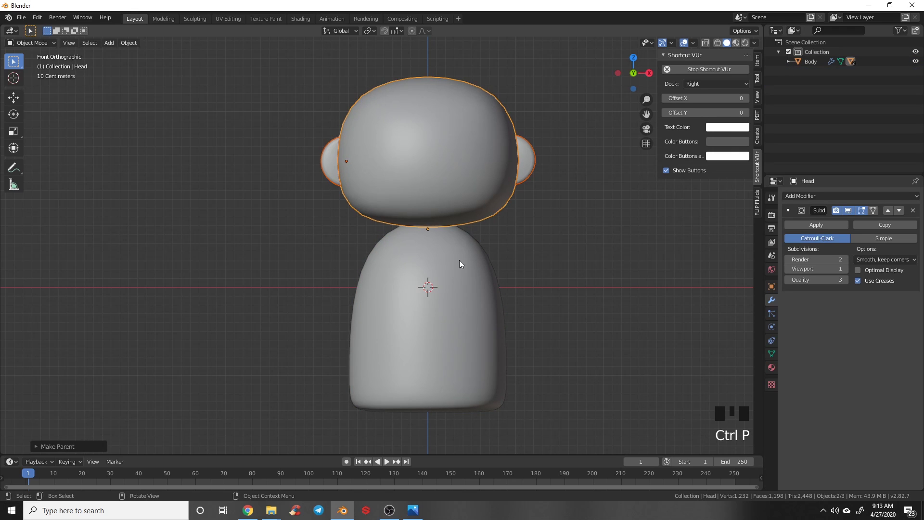
Test-rotate the body and the head to check the children follow, cancelling each rotation
{"action": "left_click", "coordinate": [462, 245]}
{"action": "key", "text": "r"}
{"action": "right_click", "coordinate": [514, 233]}
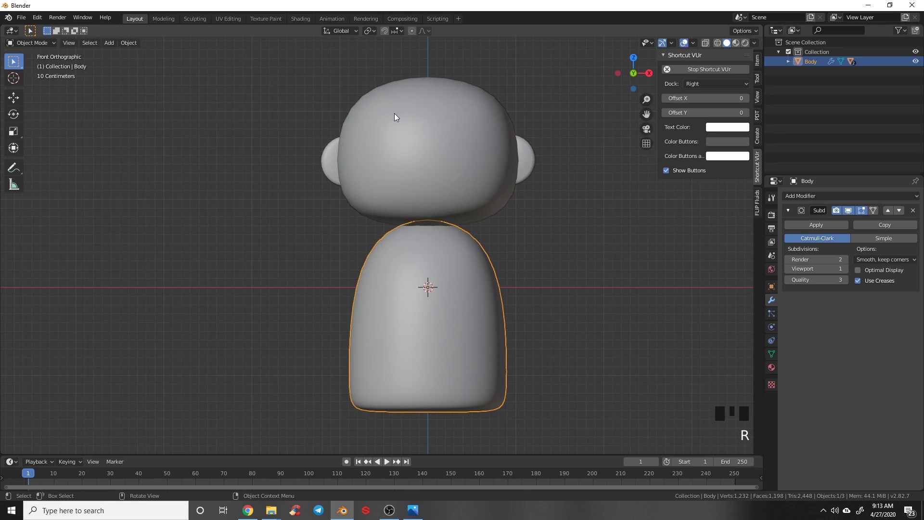
{"action": "left_click", "coordinate": [461, 128]}
{"action": "key", "text": "r"}
{"action": "right_click", "coordinate": [447, 167]}
{"action": "left_click", "coordinate": [475, 310]}
From the bottom view place the 3D cursor at the body's base centre and set Body's origin to the 3D cursor
{"action": "key", "text": "ctrl+KP_7"}
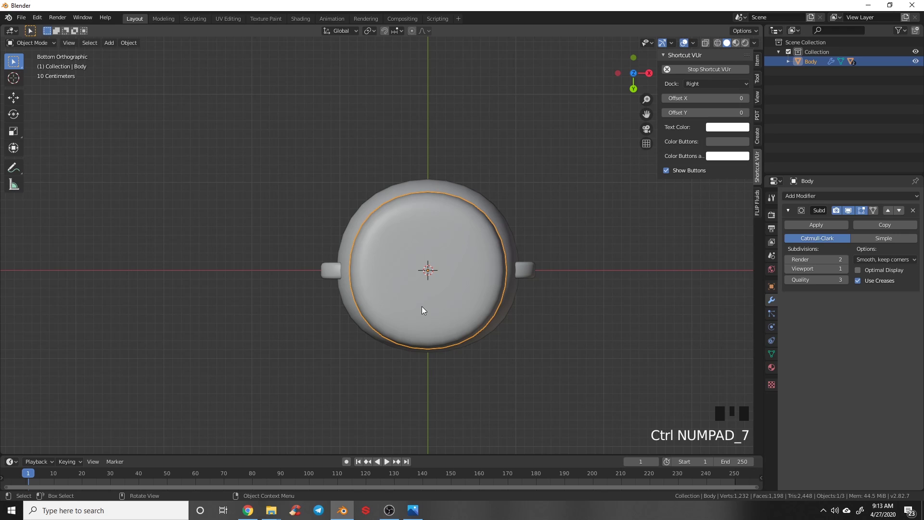
{"action": "right_click", "coordinate": [427, 271], "text": "shift"}
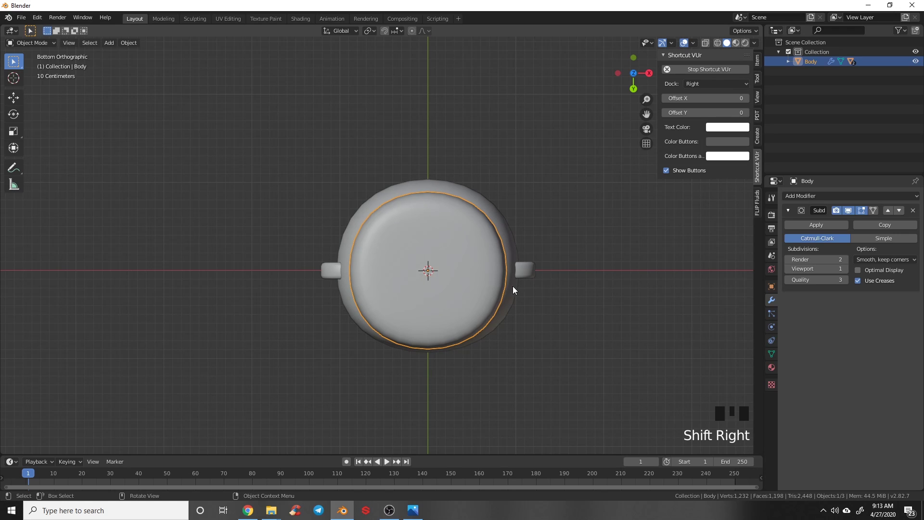
{"action": "mouse_move", "coordinate": [513, 287]}
{"action": "middle_mouse_down"}
{"action": "mouse_move", "coordinate": [453, 304]}
{"action": "mouse_move", "coordinate": [510, 361]}
{"action": "middle_mouse_up"}
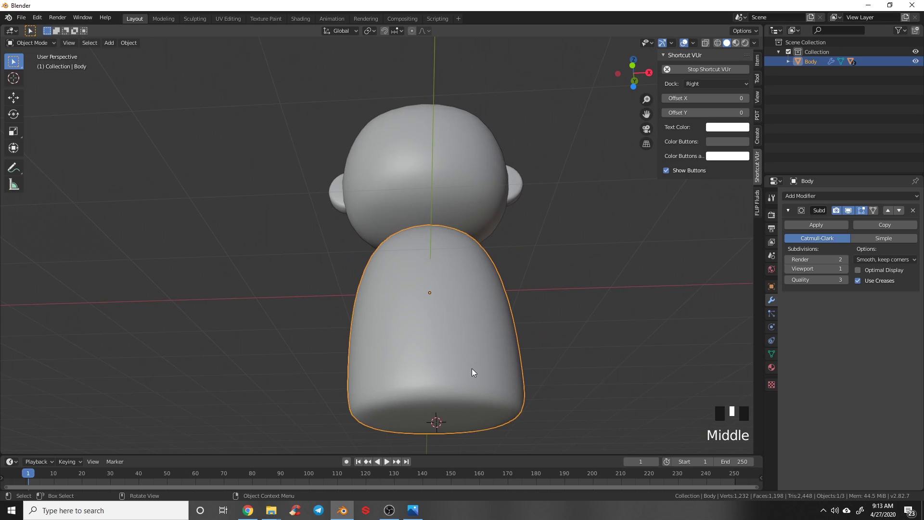
{"action": "key", "text": "space"}
{"action": "type", "text": "se"}
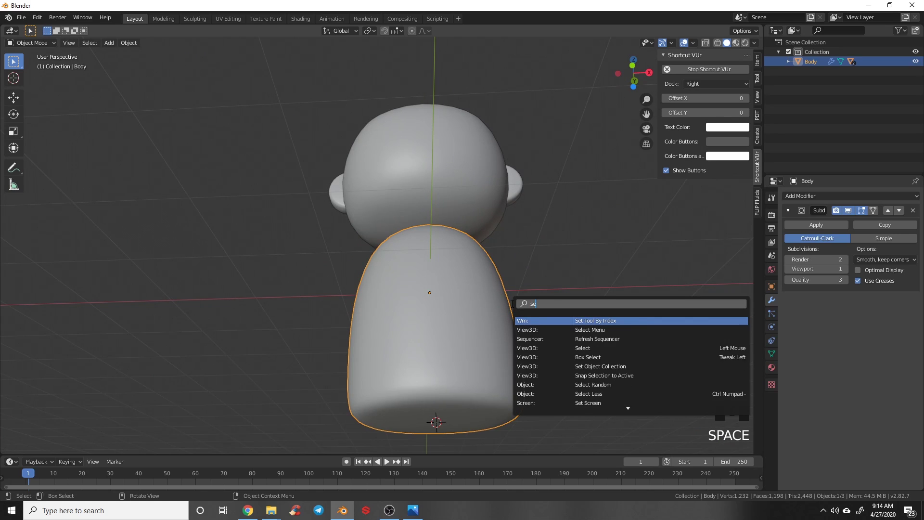
{"action": "type", "text": "t orig"}
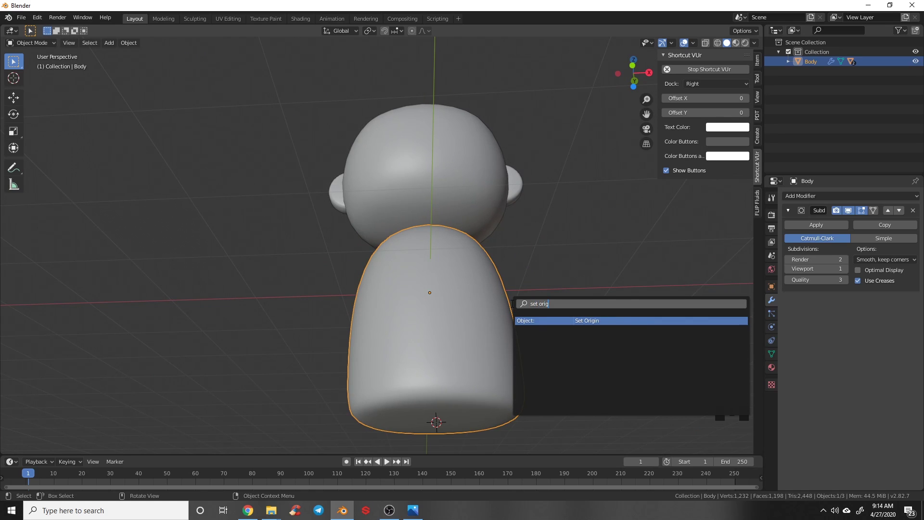
{"action": "key", "text": "Return"}
{"action": "left_click", "coordinate": [508, 326]}
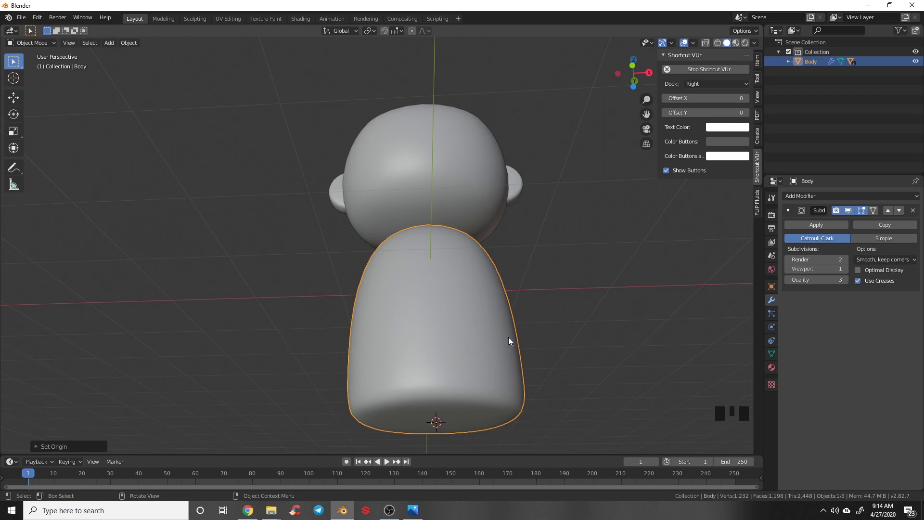
Back in front view, test-rotate the body around its new pivot and cancel
{"action": "key", "text": "KP_1"}
{"action": "left_click", "coordinate": [483, 288]}
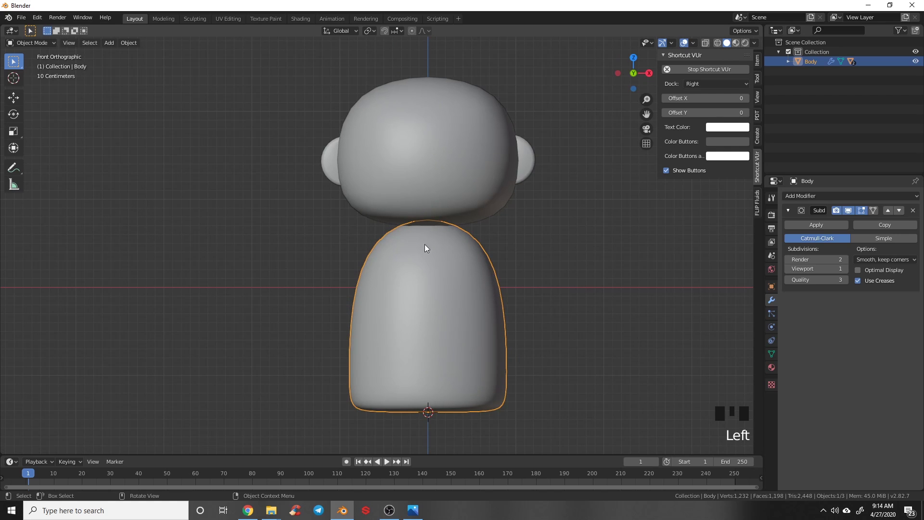
{"action": "key", "text": "r"}
{"action": "right_click", "coordinate": [498, 318]}
{"action": "key", "text": "alt+a"}
{"action": "middle_click_drag", "start_coordinate": [490, 284], "coordinate": [504, 276], "text": "shift"}
Add a metaball, place it on the head's upper left and scale it to about 0.58
{"action": "left_click", "coordinate": [486, 228]}
{"action": "middle_click_drag", "start_coordinate": [486, 229], "coordinate": [525, 286], "text": "shift"}
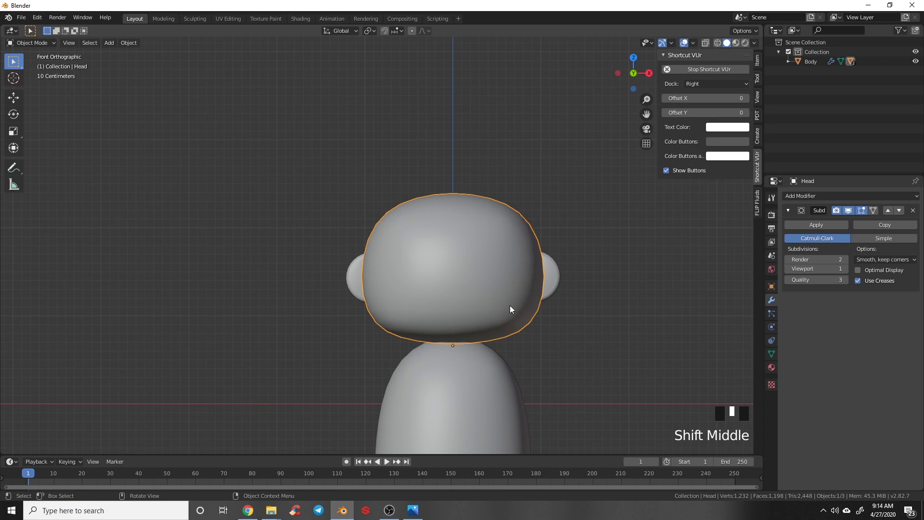
{"action": "key", "text": "alt+a"}
{"action": "key", "text": "shift+a"}
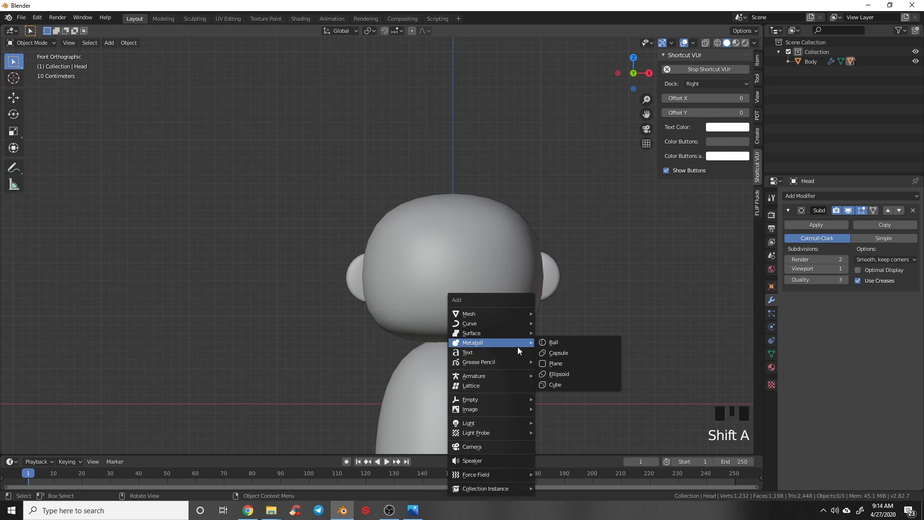
{"action": "left_click", "coordinate": [576, 342]}
{"action": "key", "text": "g"}
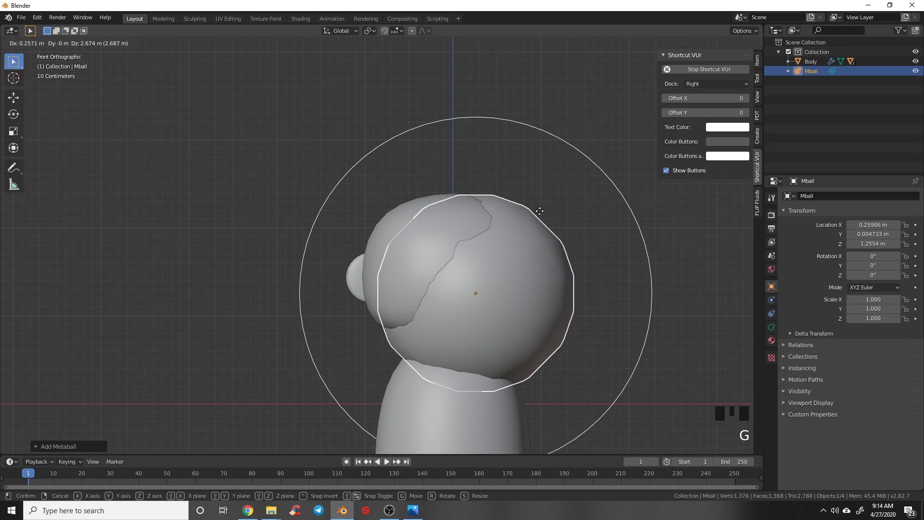
{"action": "left_click", "coordinate": [499, 115]}
{"action": "key", "text": "s"}
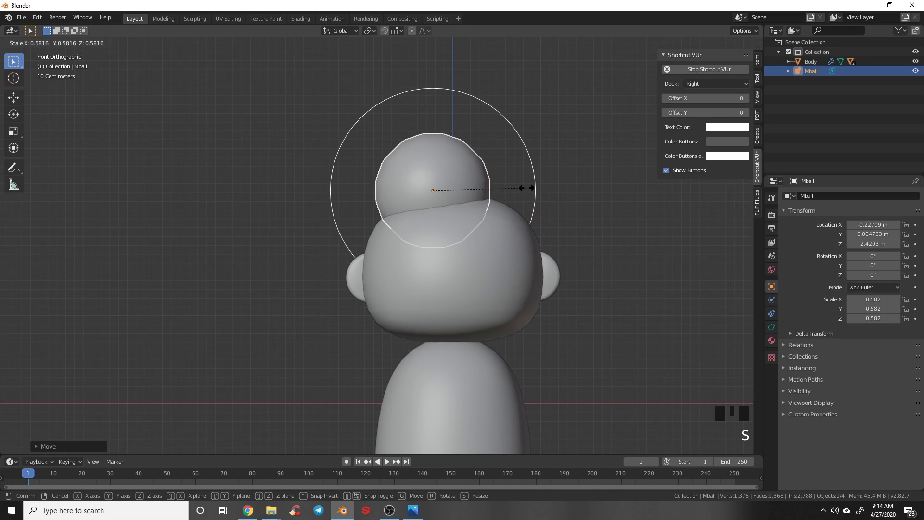
{"action": "left_click", "coordinate": [516, 184]}
{"action": "key", "text": "g"}
{"action": "left_click", "coordinate": [460, 199]}
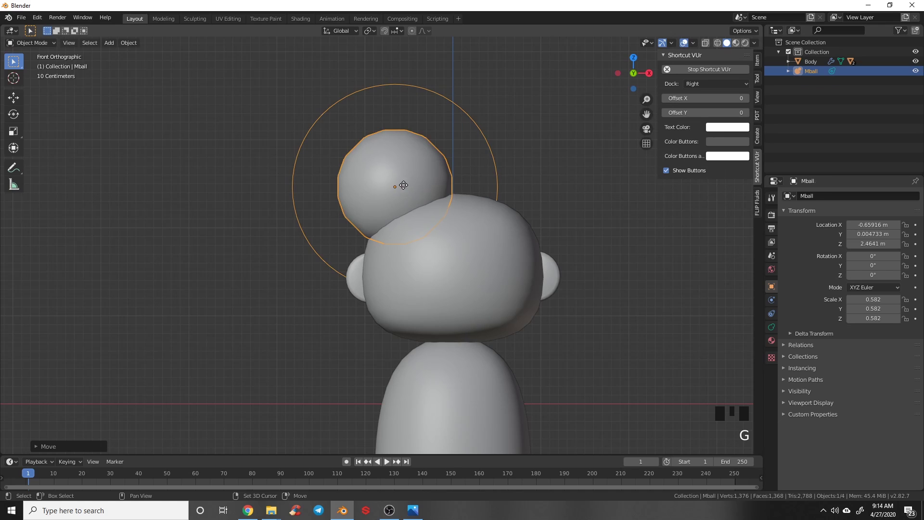
Duplicate the metaball and place the copy to its right
{"action": "key", "text": "shift+d"}
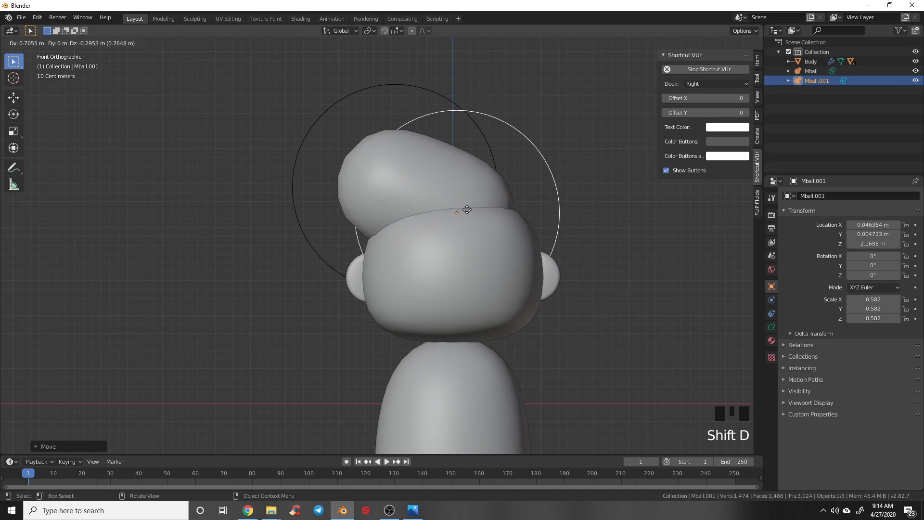
{"action": "left_click", "coordinate": [468, 202]}
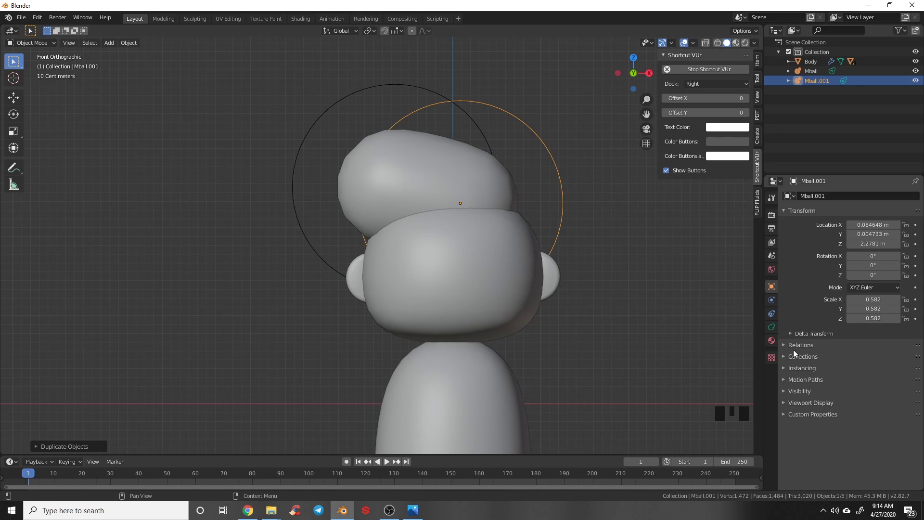
Set the metaball's viewport and render resolution to 0.1 m
{"action": "left_click", "coordinate": [771, 327]}
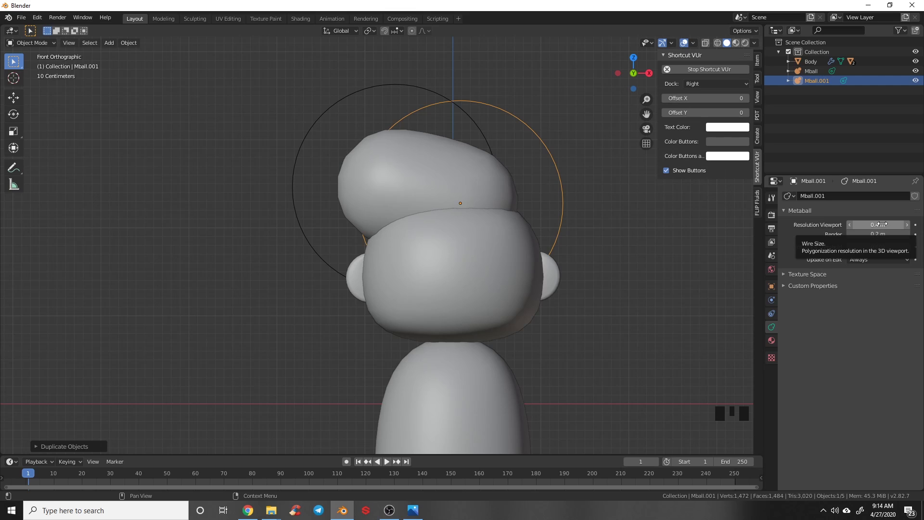
{"action": "left_click", "coordinate": [881, 224]}
{"action": "type", "text": ".1"}
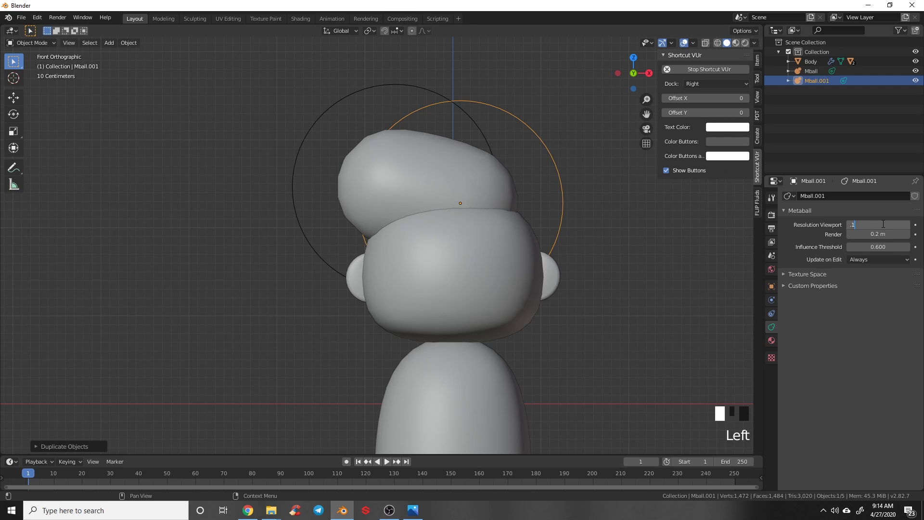
{"action": "key", "text": "Return"}
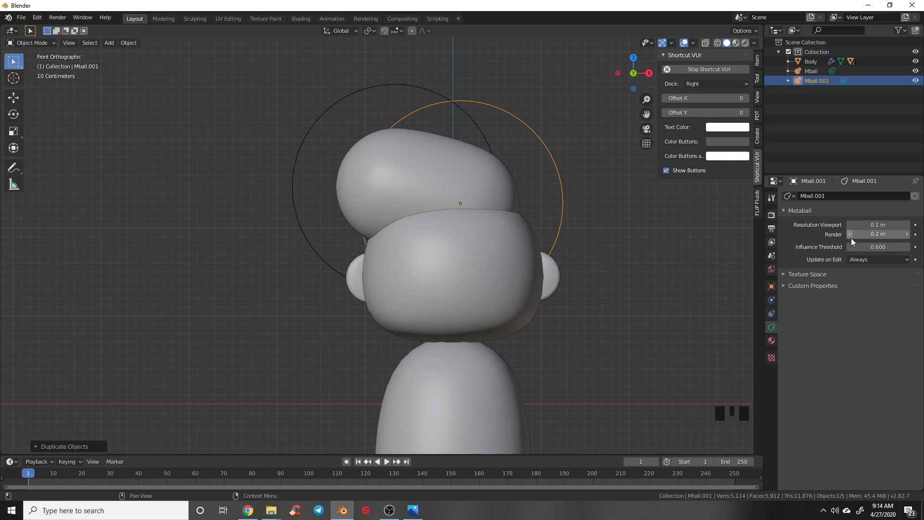
{"action": "left_click", "coordinate": [851, 236]}
{"action": "left_click", "coordinate": [851, 236]}
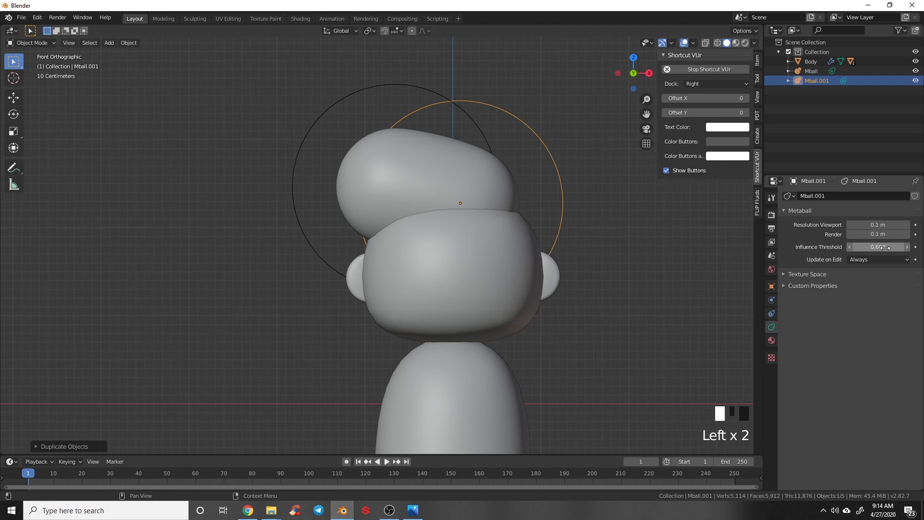
Lower the influence threshold to 0.010 so the blobs merge, then select the large metaball
{"action": "left_click_drag", "start_coordinate": [885, 246], "coordinate": [892, 246]}
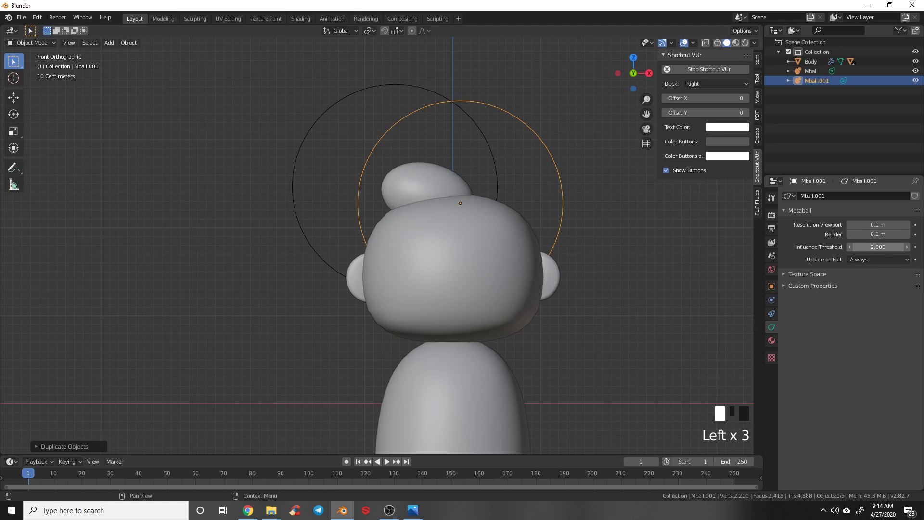
{"action": "left_click", "coordinate": [878, 246]}
{"action": "type", "text": "1.35"}
{"action": "key", "text": "Return"}
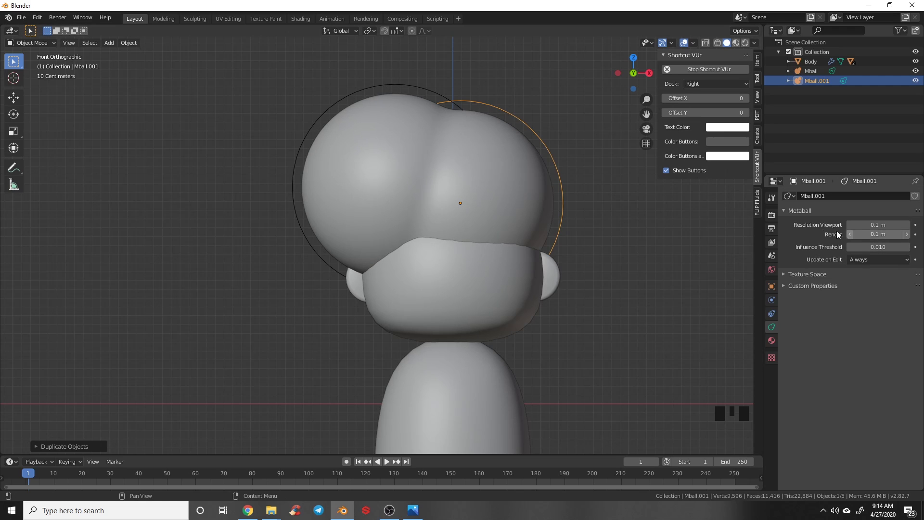
{"action": "left_click", "coordinate": [512, 215]}
Reposition and shrink the first two metaball spheres so they sit on top of the head
{"action": "key", "text": "g"}
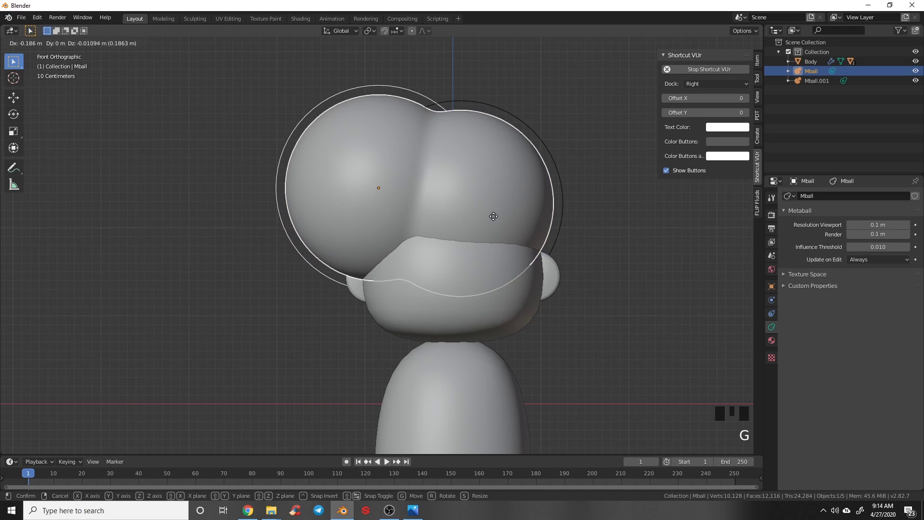
{"action": "left_click", "coordinate": [466, 205]}
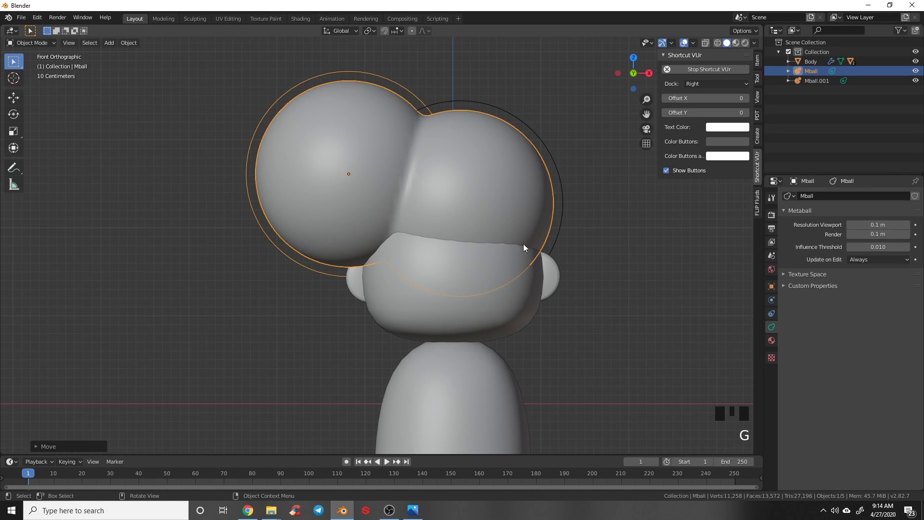
{"action": "left_click", "coordinate": [563, 190]}
{"action": "key", "text": "s"}
{"action": "left_click", "coordinate": [546, 191]}
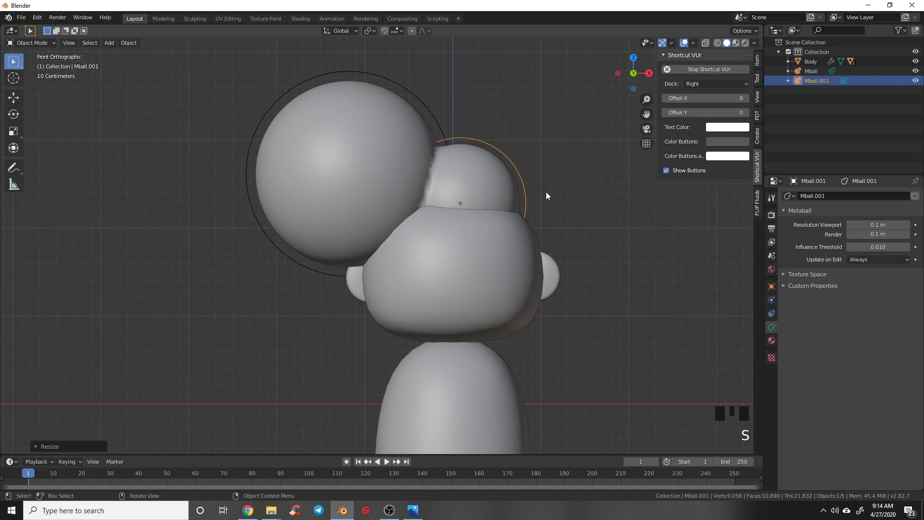
{"action": "key", "text": "KP_3"}
{"action": "key", "text": "g"}
{"action": "left_click", "coordinate": [444, 171]}
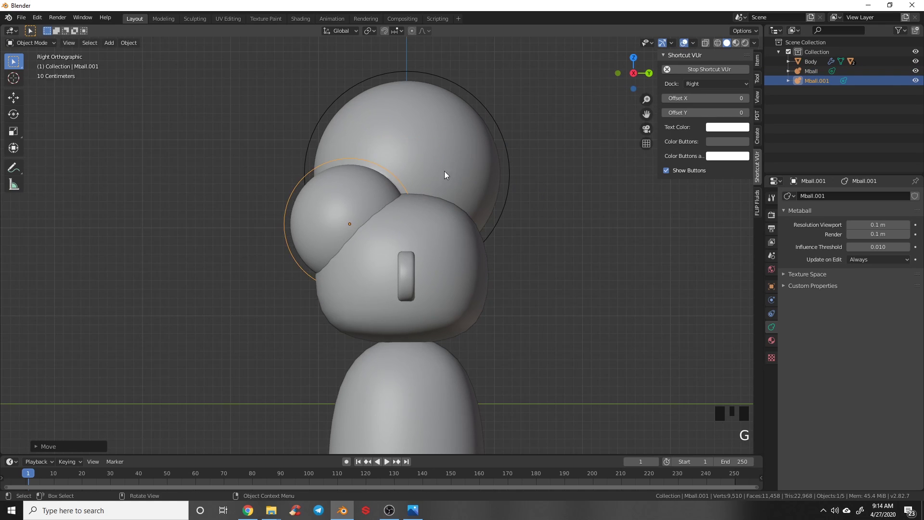
{"action": "left_click", "coordinate": [516, 165]}
{"action": "key", "text": "g"}
{"action": "left_click", "coordinate": [367, 180]}
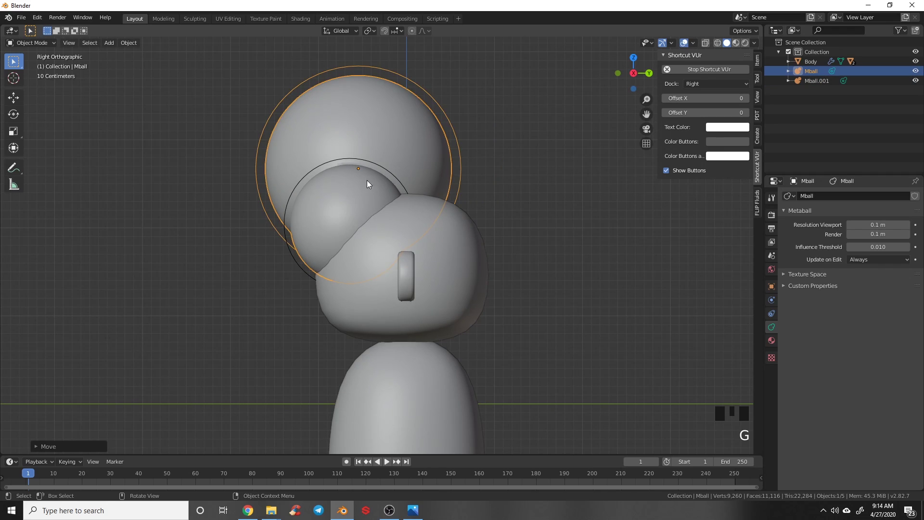
{"action": "mouse_move", "coordinate": [367, 180]}
{"action": "middle_mouse_down"}
{"action": "mouse_move", "coordinate": [492, 190]}
{"action": "mouse_move", "coordinate": [451, 190]}
{"action": "middle_mouse_up"}
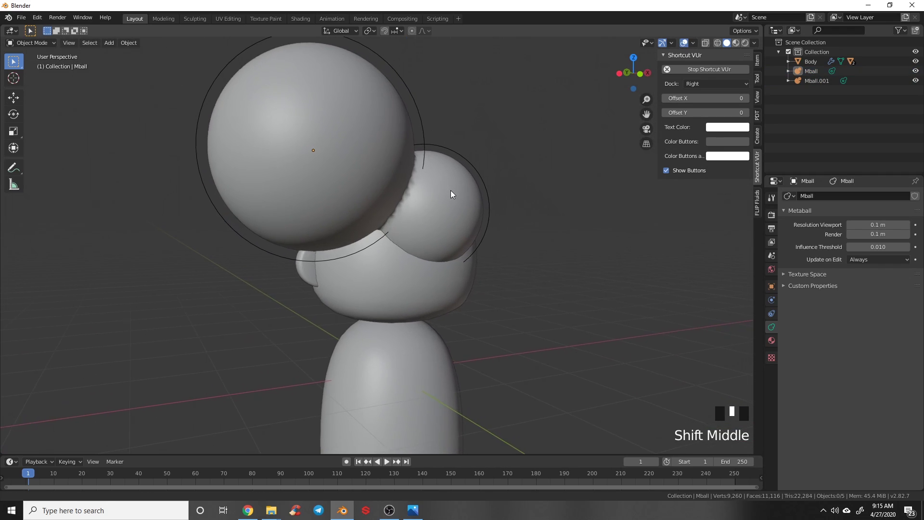
{"action": "left_click", "coordinate": [369, 240]}
{"action": "key", "text": "KP_1"}
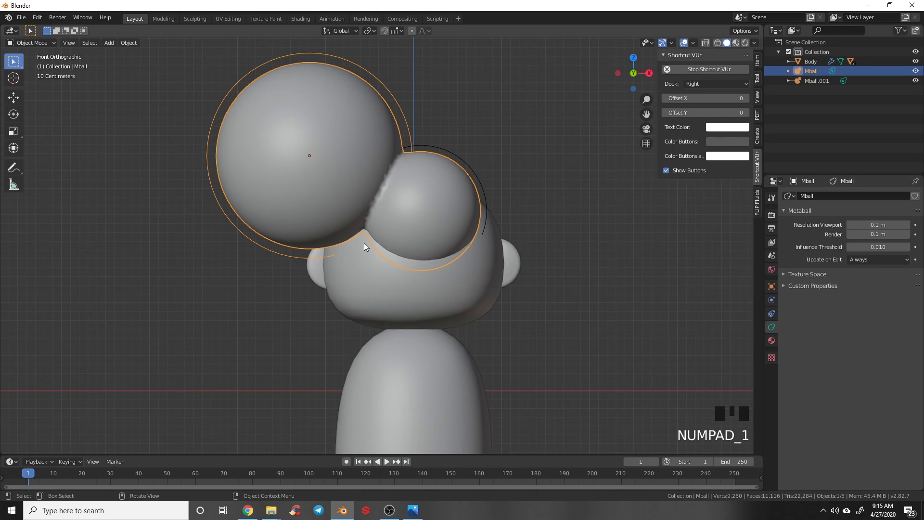
{"action": "key", "text": "s"}
{"action": "left_click", "coordinate": [411, 241]}
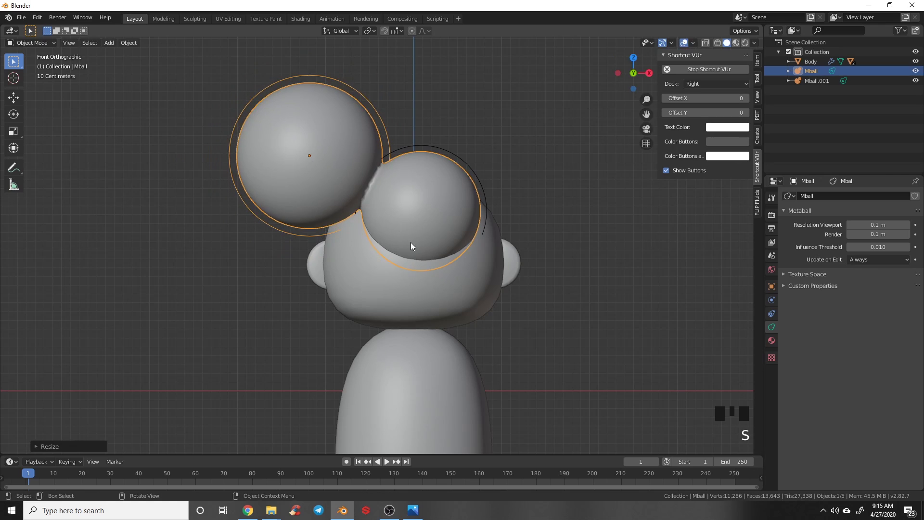
{"action": "key", "text": "g"}
{"action": "left_click", "coordinate": [460, 271]}
{"action": "key", "text": "a"}
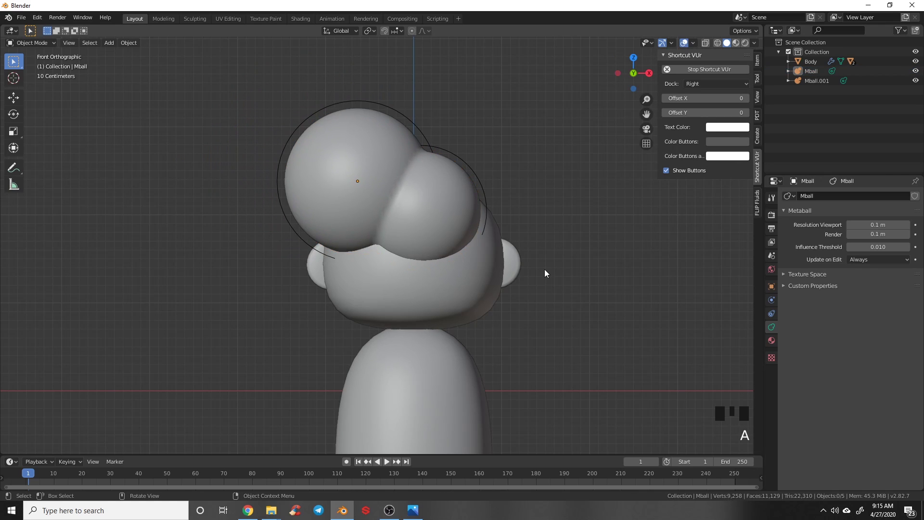
Duplicate hair spheres across the top, right side and back of the head, shrinking the last one
{"action": "key", "text": "KP_7"}
{"action": "left_click", "coordinate": [479, 291]}
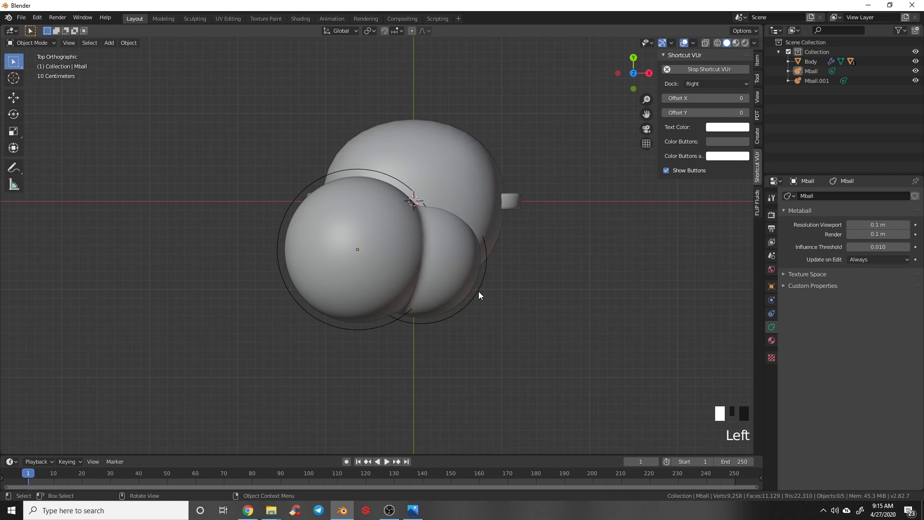
{"action": "key", "text": "shift+d"}
{"action": "left_click", "coordinate": [536, 245]}
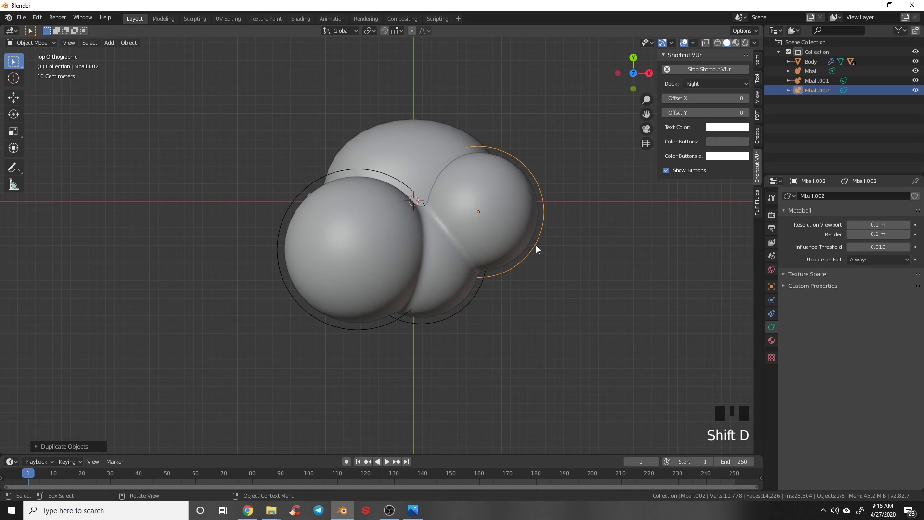
{"action": "key", "text": "shift+f"}
{"action": "key", "text": "shift+d"}
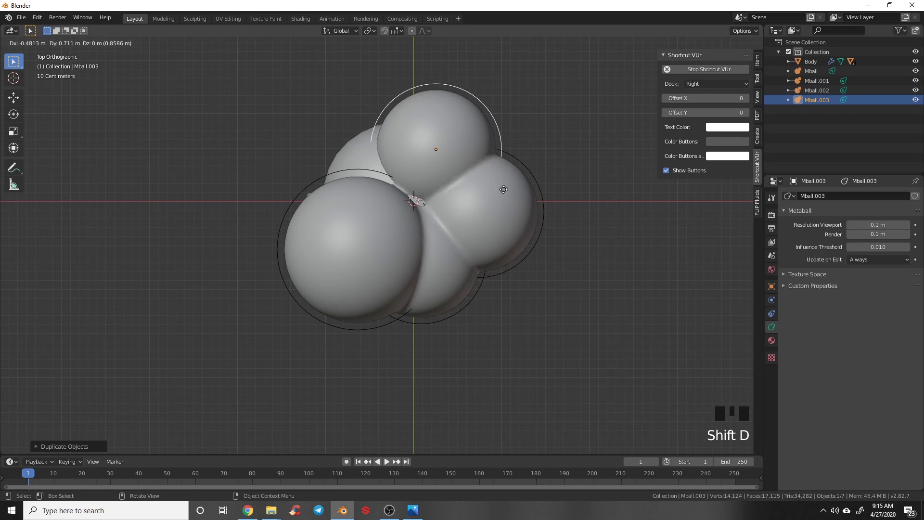
{"action": "left_click", "coordinate": [567, 255]}
{"action": "mouse_move", "coordinate": [566, 255]}
{"action": "middle_mouse_down"}
{"action": "mouse_move", "coordinate": [440, 163]}
{"action": "mouse_move", "coordinate": [291, 241]}
{"action": "middle_mouse_up"}
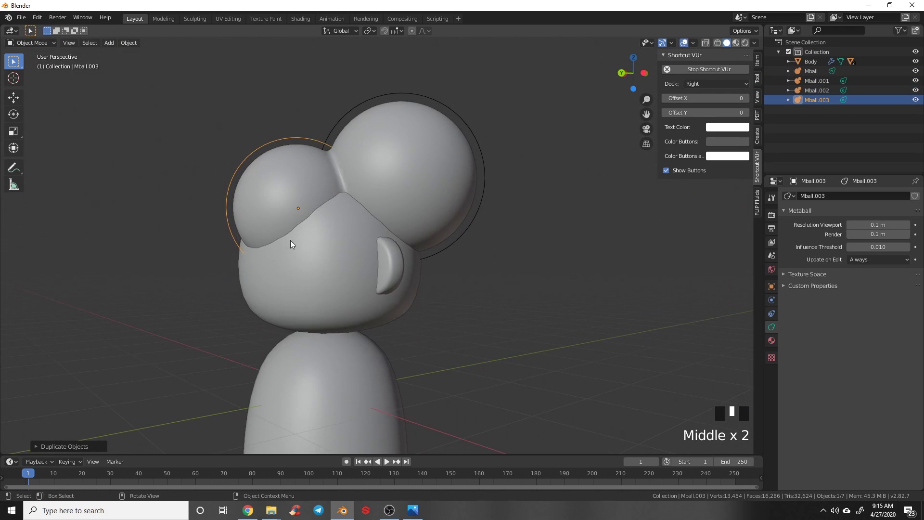
{"action": "key", "text": "KP_3"}
{"action": "key", "text": "shift+d"}
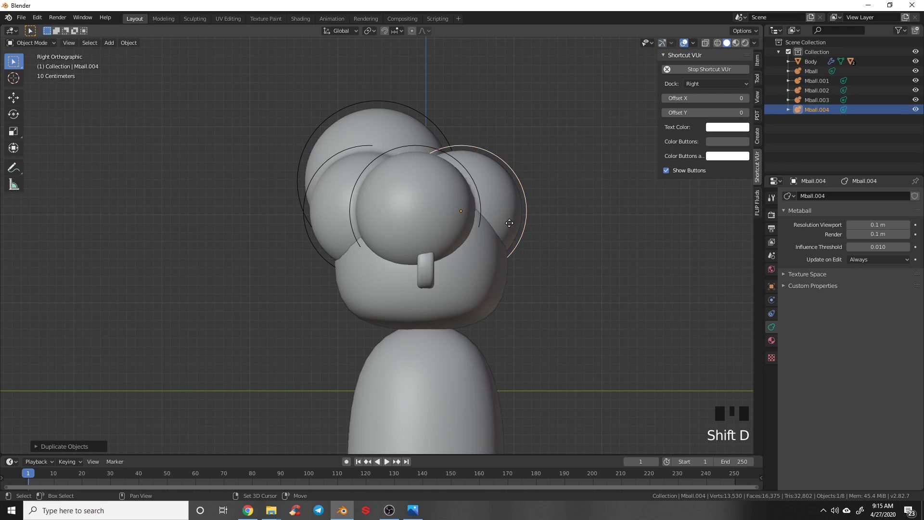
{"action": "left_click", "coordinate": [555, 278]}
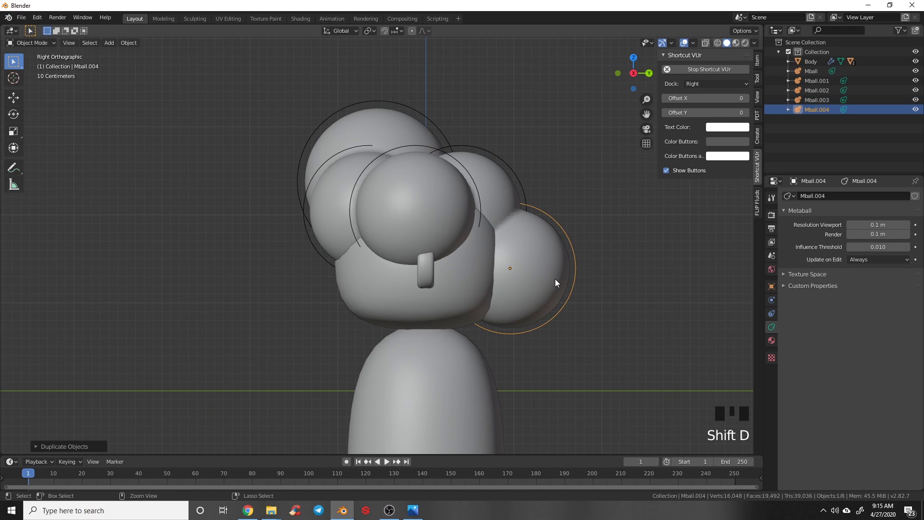
{"action": "key", "text": "ctrl+KP_1"}
{"action": "key", "text": "shift+d"}
{"action": "left_click", "coordinate": [268, 255]}
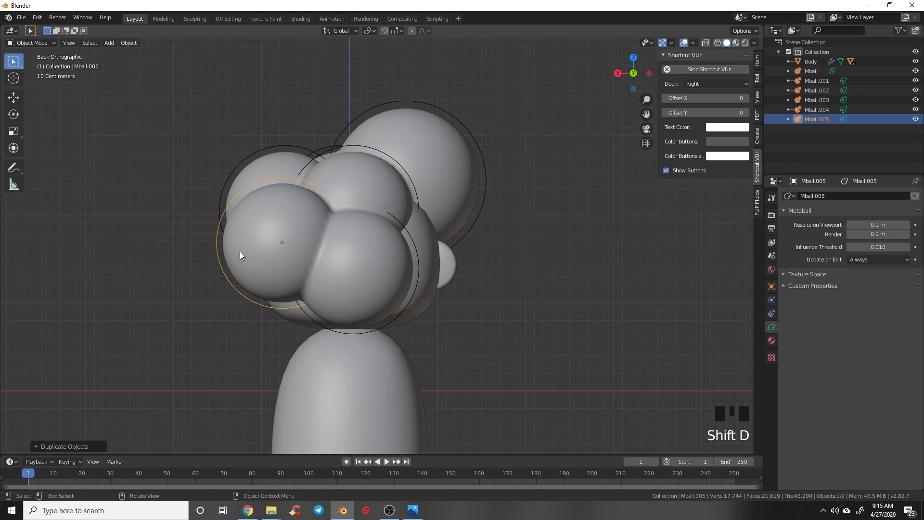
{"action": "middle_click_drag", "start_coordinate": [243, 251], "coordinate": [347, 296]}
{"action": "middle_click_drag", "start_coordinate": [578, 387], "coordinate": [605, 370]}
{"action": "key", "text": "s"}
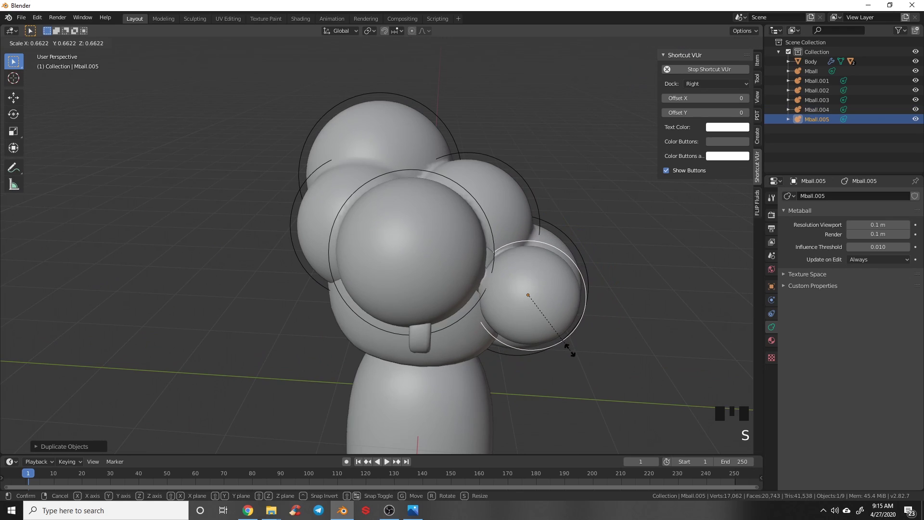
{"action": "left_click", "coordinate": [572, 350]}
Place small spheres near the ear and add shrunken copies at the lower back of the head
{"action": "key", "text": "ctrl+KP_3"}
{"action": "key", "text": "KP_1"}
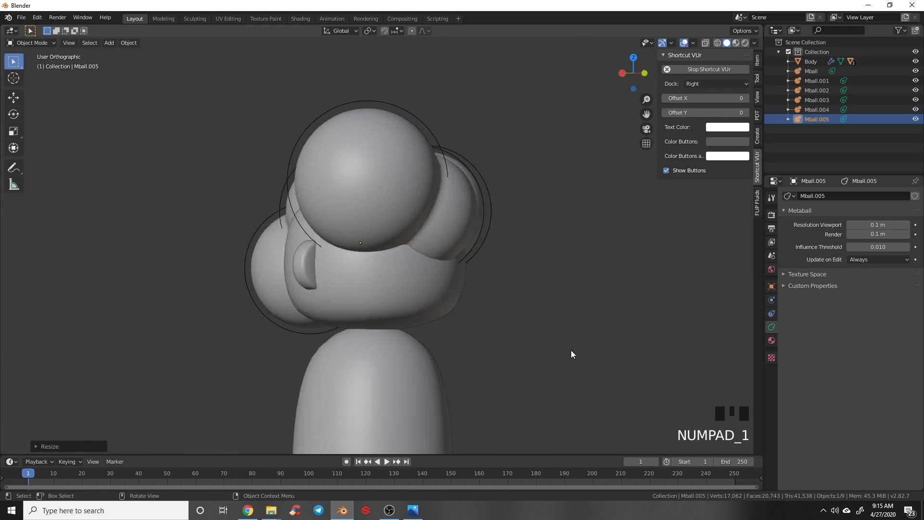
{"action": "key", "text": "ctrl+KP_3"}
{"action": "key", "text": "KP_3"}
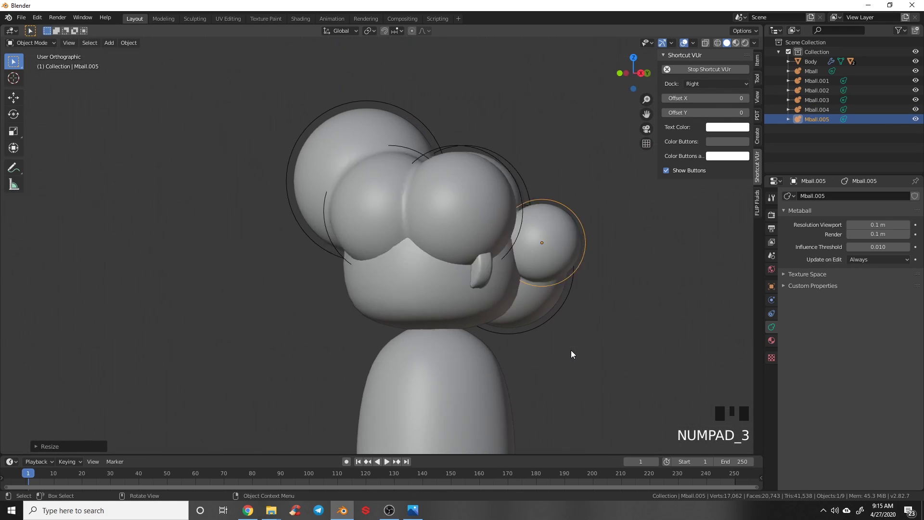
{"action": "key", "text": "g"}
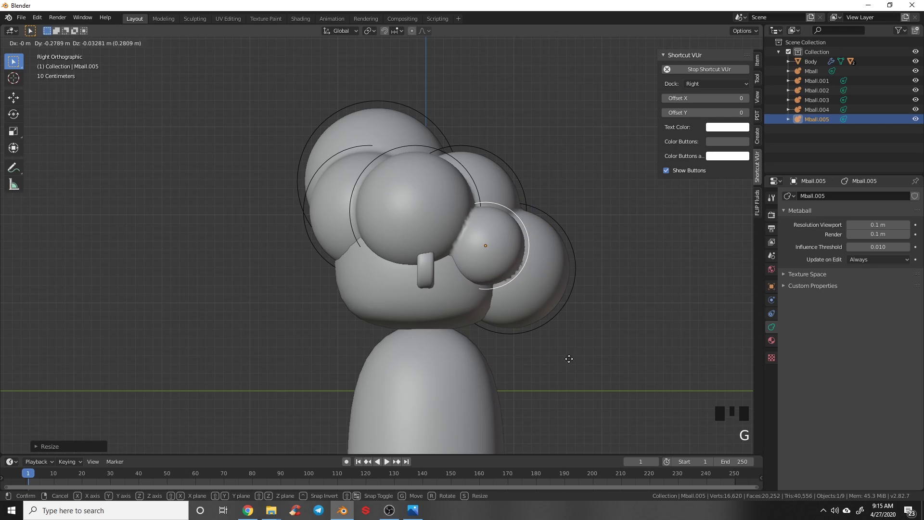
{"action": "left_click", "coordinate": [568, 361]}
{"action": "key", "text": "shift+d"}
{"action": "left_click", "coordinate": [560, 364]}
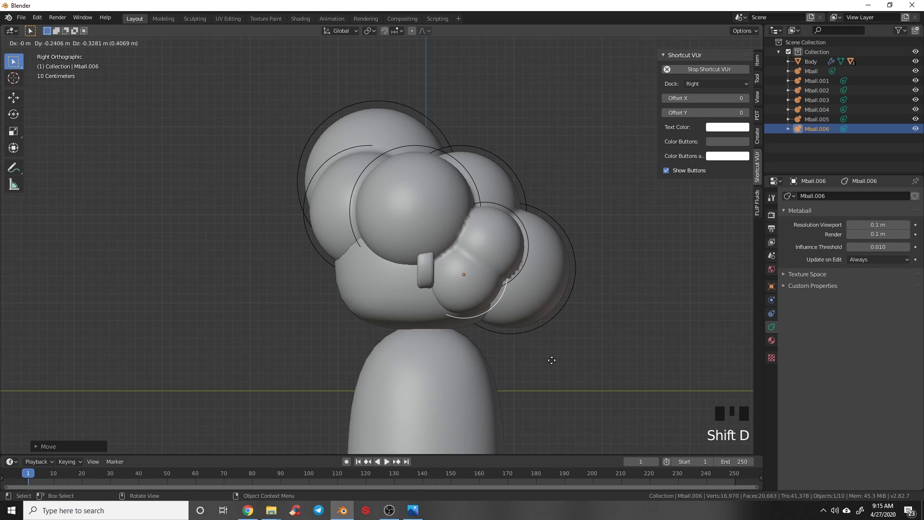
{"action": "left_click", "coordinate": [549, 358]}
{"action": "middle_click_drag", "start_coordinate": [543, 354], "coordinate": [483, 346]}
{"action": "left_click", "coordinate": [483, 346]}
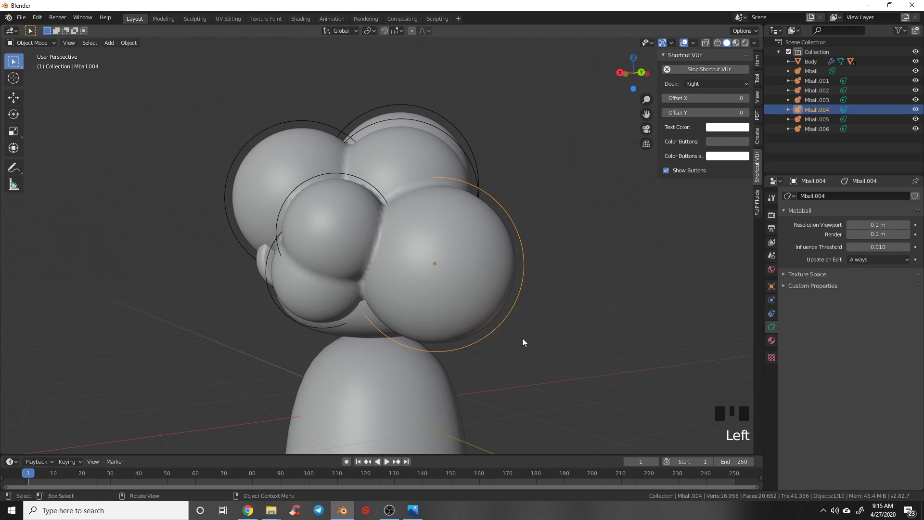
{"action": "key", "text": "s"}
{"action": "left_click", "coordinate": [517, 326]}
{"action": "key", "text": "ctrl+KP_1"}
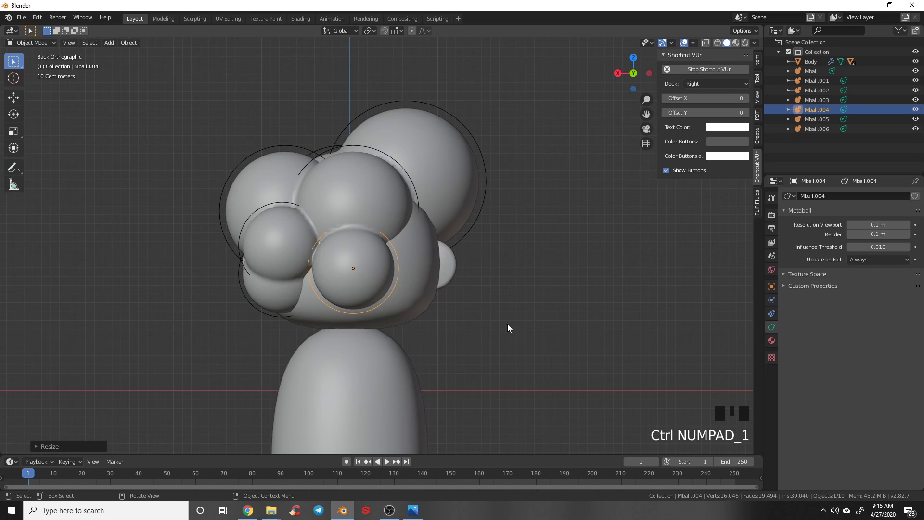
{"action": "key", "text": "shift+d"}
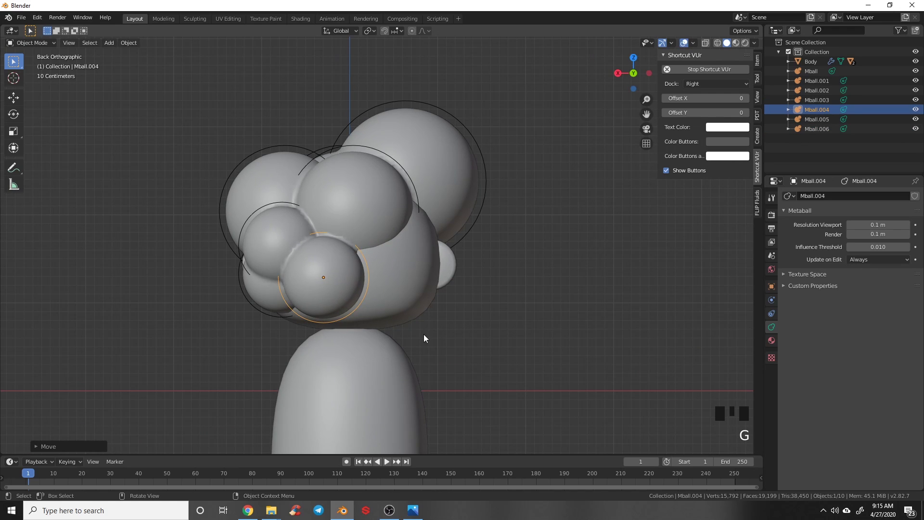
{"action": "left_click", "coordinate": [452, 325]}
{"action": "mouse_move", "coordinate": [454, 326]}
{"action": "middle_mouse_down"}
{"action": "mouse_move", "coordinate": [396, 339]}
{"action": "mouse_move", "coordinate": [290, 299]}
{"action": "middle_mouse_up"}
Add the last duplicated spheres on the left side and back, resizing them to fill the hairdo
{"action": "key", "text": "ctrl+KP_3"}
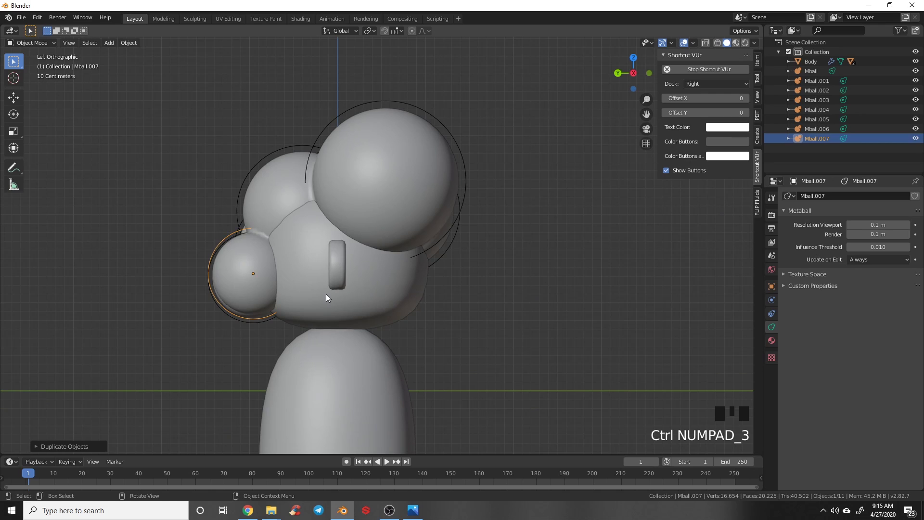
{"action": "key", "text": "shift+d"}
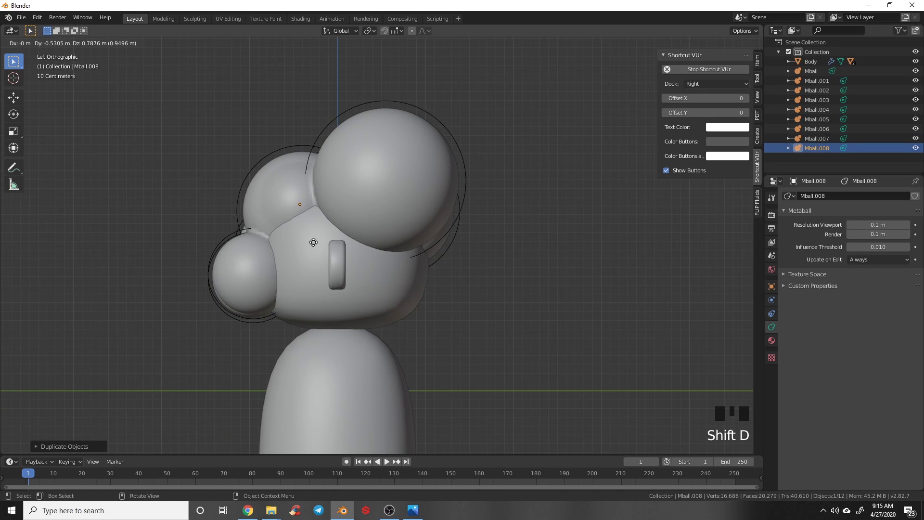
{"action": "left_click", "coordinate": [311, 245]}
{"action": "key", "text": "KP_1"}
{"action": "key", "text": "ctrl+KP_1"}
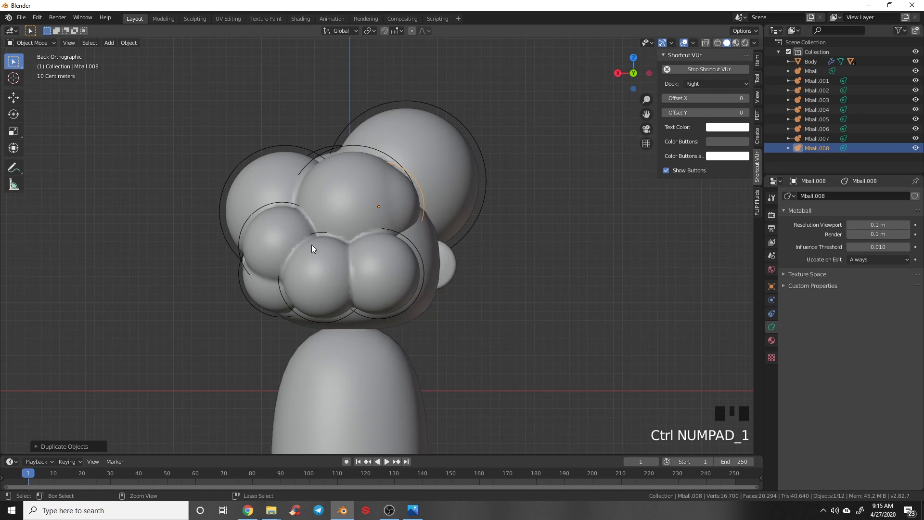
{"action": "key", "text": "g"}
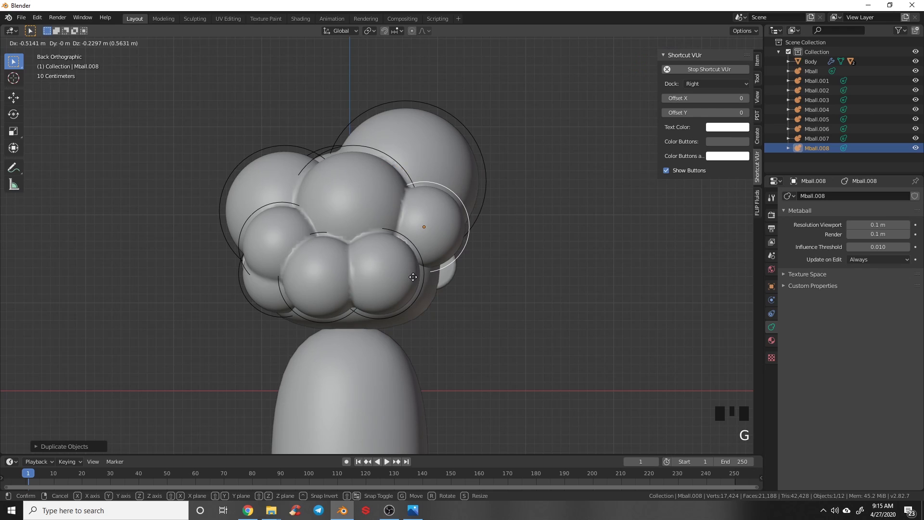
{"action": "left_click", "coordinate": [468, 271]}
{"action": "key", "text": "s"}
{"action": "left_click", "coordinate": [484, 281]}
{"action": "mouse_move", "coordinate": [491, 290]}
{"action": "middle_mouse_down"}
{"action": "mouse_move", "coordinate": [424, 288]}
{"action": "mouse_move", "coordinate": [405, 310]}
{"action": "mouse_move", "coordinate": [339, 287]}
{"action": "middle_mouse_up"}
{"action": "key", "text": "ctrl+KP_3"}
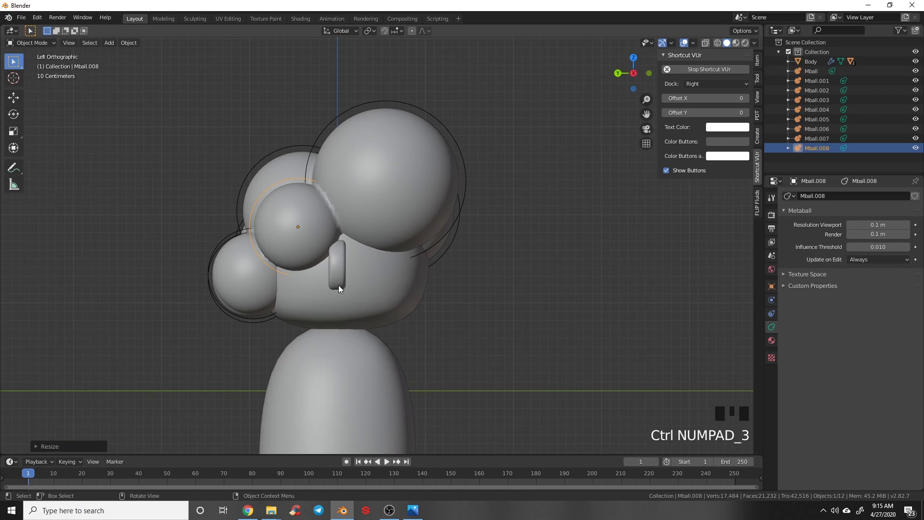
{"action": "key", "text": "shift+d"}
{"action": "left_click", "coordinate": [328, 332]}
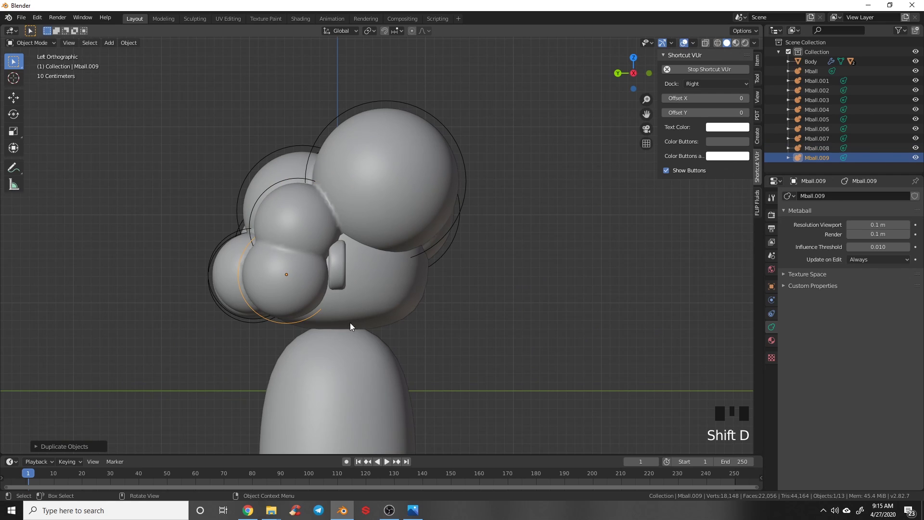
{"action": "key", "text": "s"}
{"action": "left_click", "coordinate": [359, 327]}
{"action": "mouse_move", "coordinate": [365, 329]}
{"action": "middle_mouse_down"}
{"action": "mouse_move", "coordinate": [315, 239]}
{"action": "mouse_move", "coordinate": [597, 227]}
{"action": "middle_mouse_up"}
Move all ten Mball objects into a new collection named Hair
{"action": "left_click", "coordinate": [810, 71]}
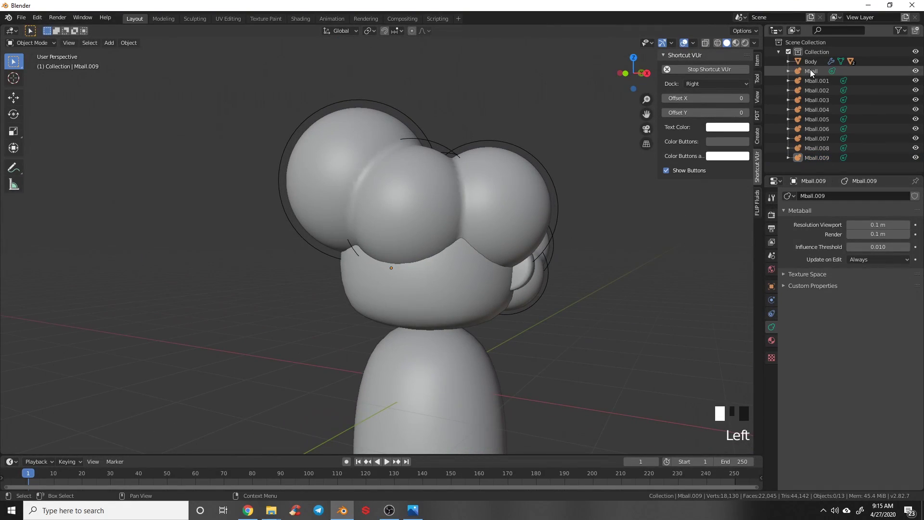
{"action": "left_click", "coordinate": [820, 156], "text": "shift"}
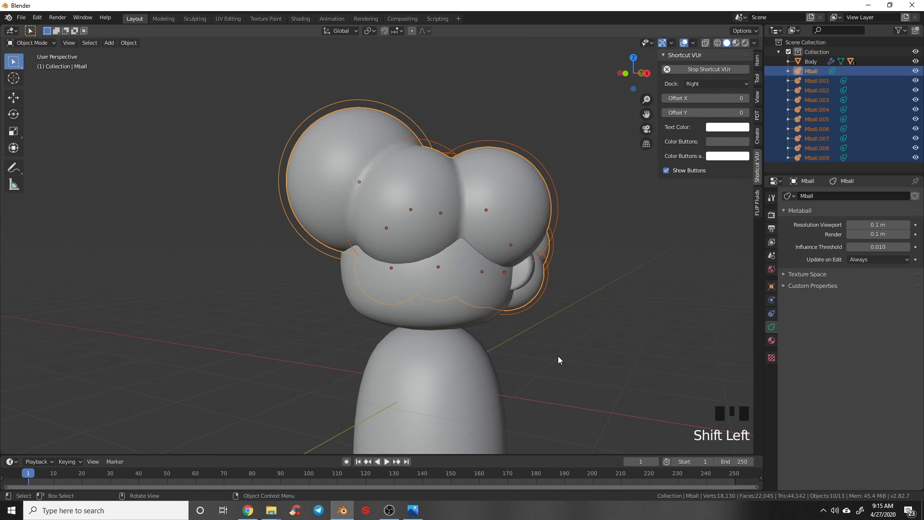
{"action": "key", "text": "m"}
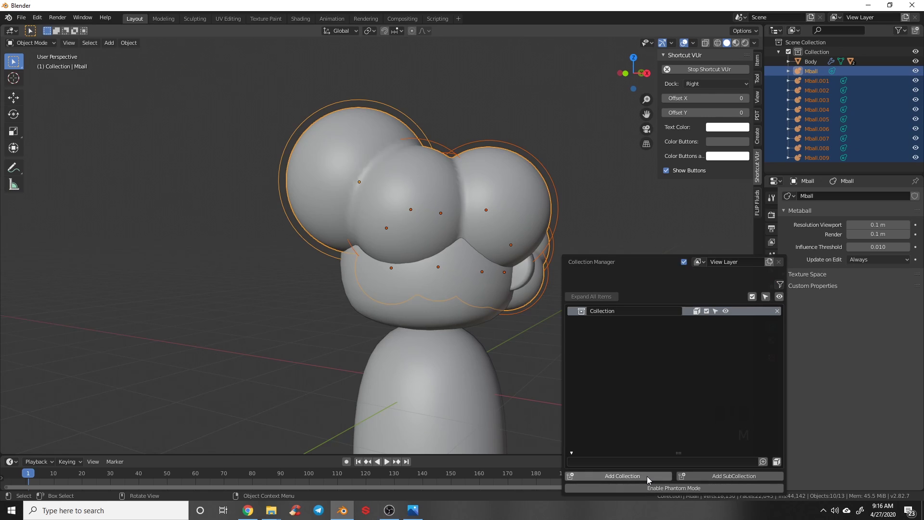
{"action": "left_click", "coordinate": [647, 476]}
{"action": "double_click", "coordinate": [629, 321]}
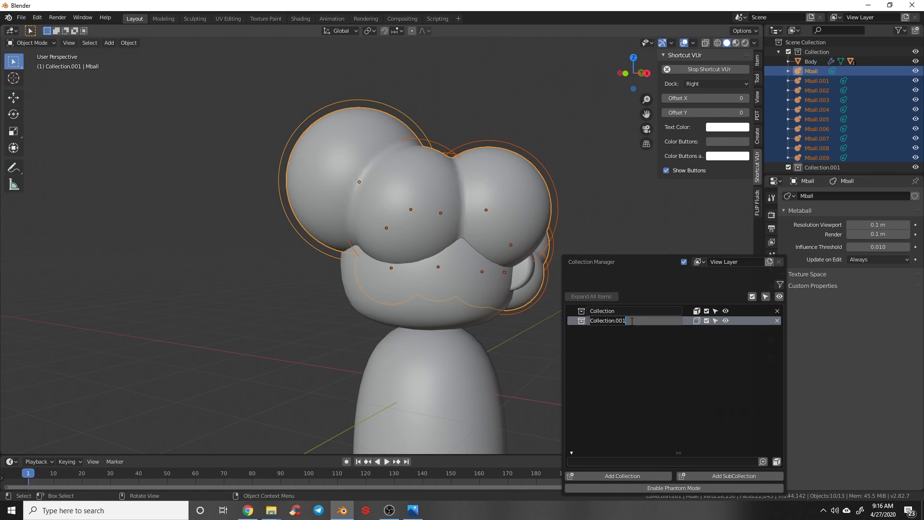
{"action": "type", "text": "Hair"}
{"action": "key", "text": "Return"}
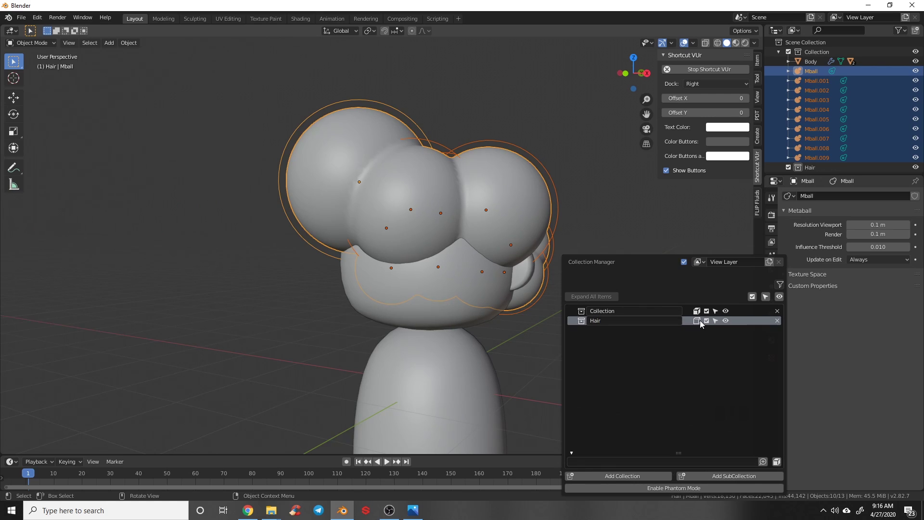
{"action": "left_click", "coordinate": [697, 320]}
Collapse the Hair collection in the outliner and select every object inside it
{"action": "left_click", "coordinate": [779, 71]}
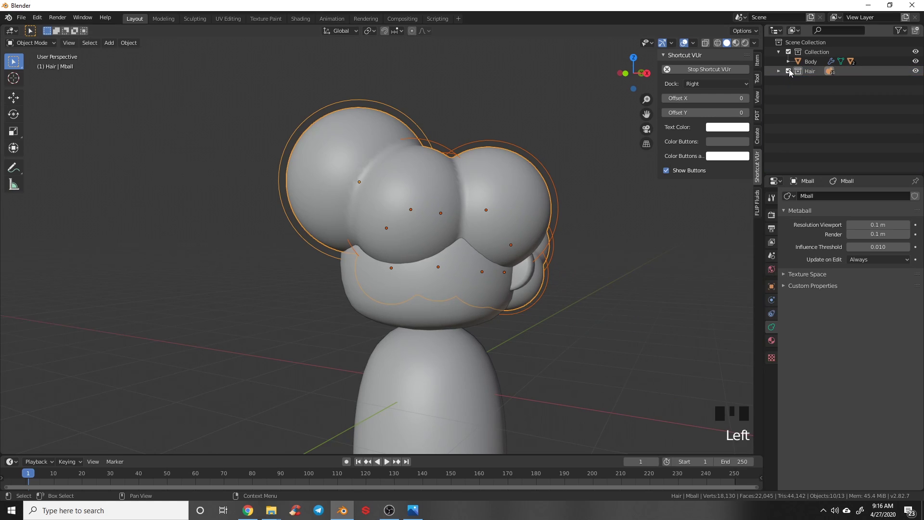
{"action": "left_click", "coordinate": [789, 71]}
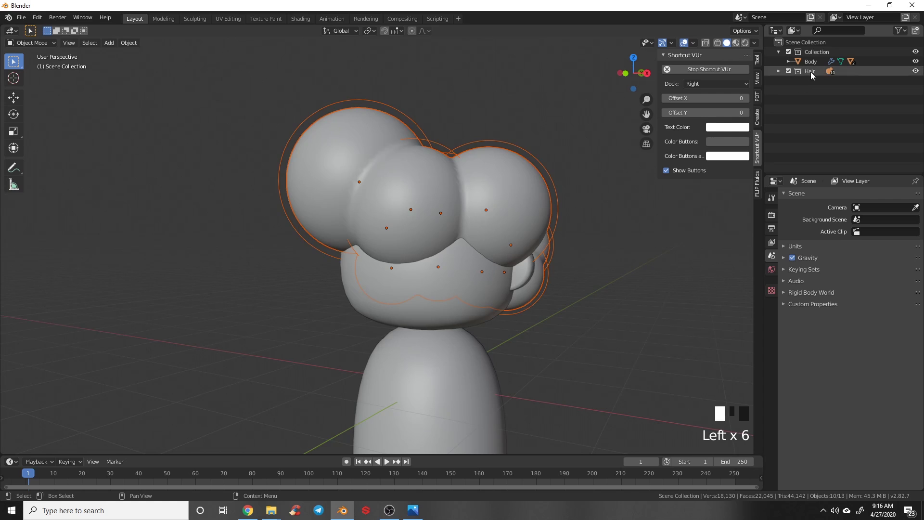
{"action": "left_click", "coordinate": [811, 72]}
{"action": "right_click", "coordinate": [810, 73]}
{"action": "left_click", "coordinate": [799, 148]}
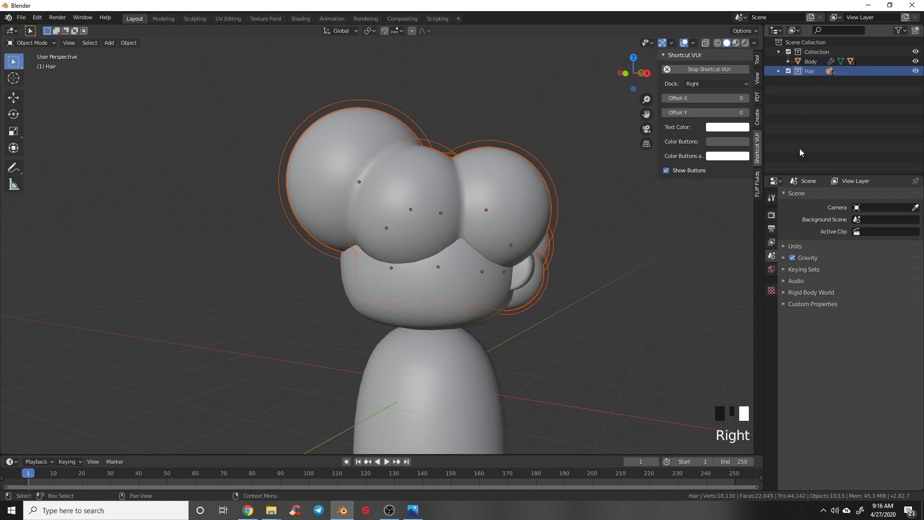
Parent the hair metaballs to the Head with Keep Transform and test-rotate the head in front view
{"action": "left_click", "coordinate": [438, 319], "text": "shift"}
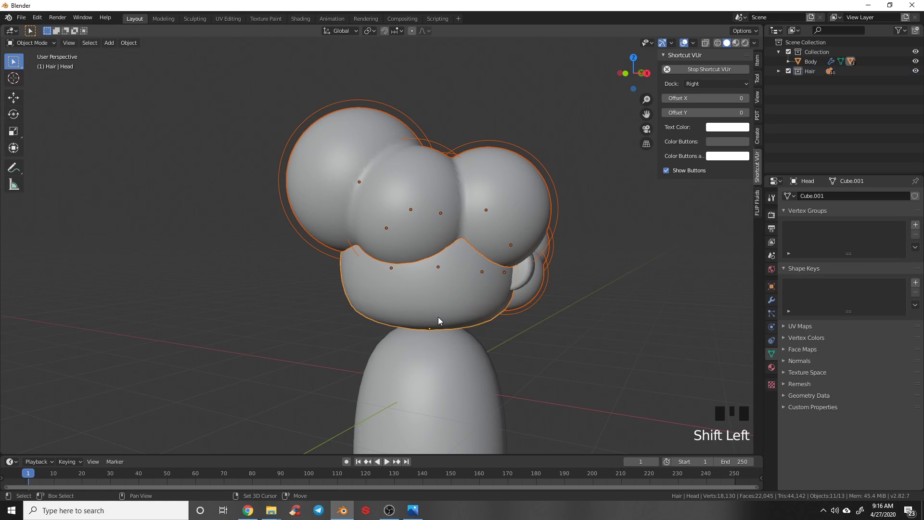
{"action": "key", "text": "ctrl+p"}
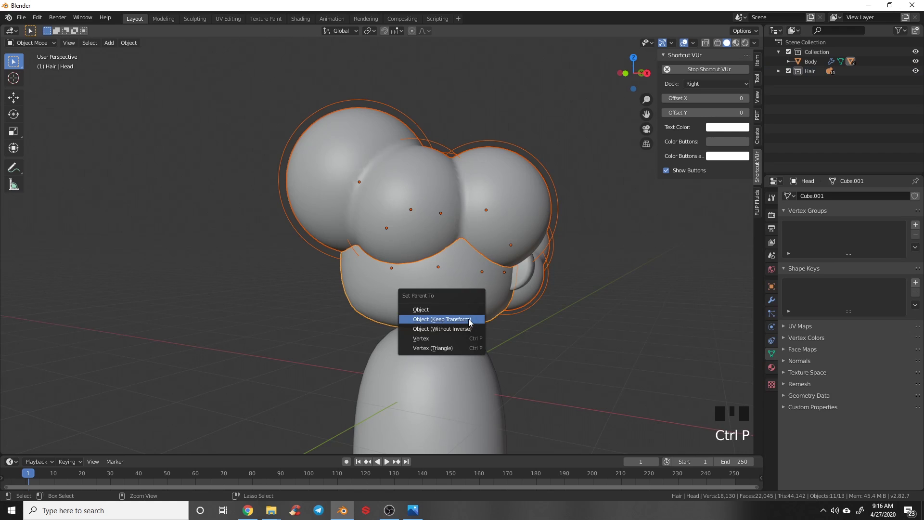
{"action": "left_click", "coordinate": [469, 319]}
{"action": "key", "text": "alt+a"}
{"action": "key", "text": "KP_1"}
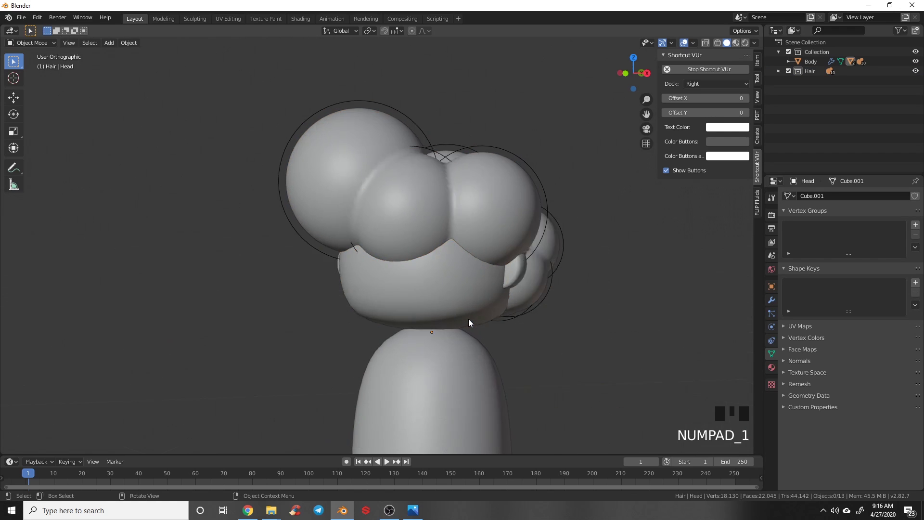
{"action": "left_click", "coordinate": [469, 318]}
{"action": "key", "text": "r"}
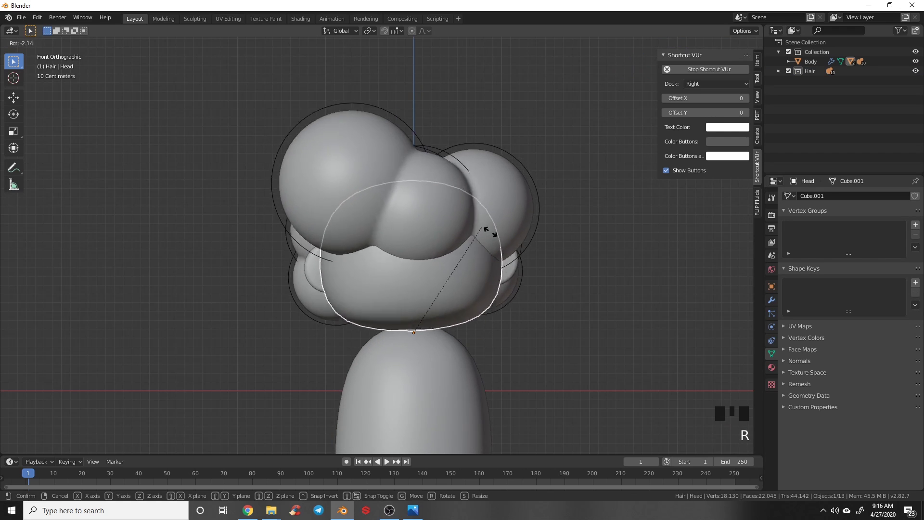
{"action": "left_click", "coordinate": [426, 328]}
{"action": "mouse_move", "coordinate": [426, 329]}
{"action": "middle_mouse_down", "text": "shift"}
{"action": "mouse_move", "coordinate": [459, 350]}
{"action": "mouse_move", "coordinate": [454, 321]}
{"action": "middle_mouse_up", "text": "shift"}
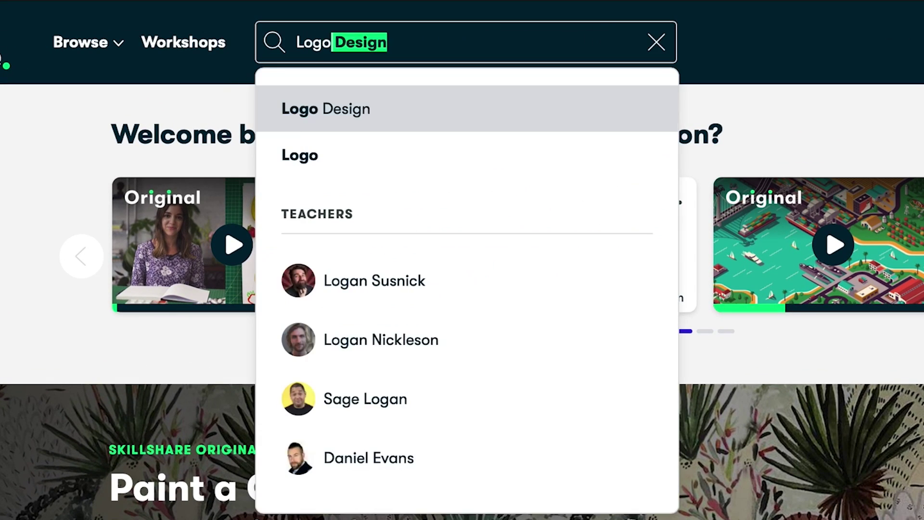
{"action": "type", "text": " Design"}
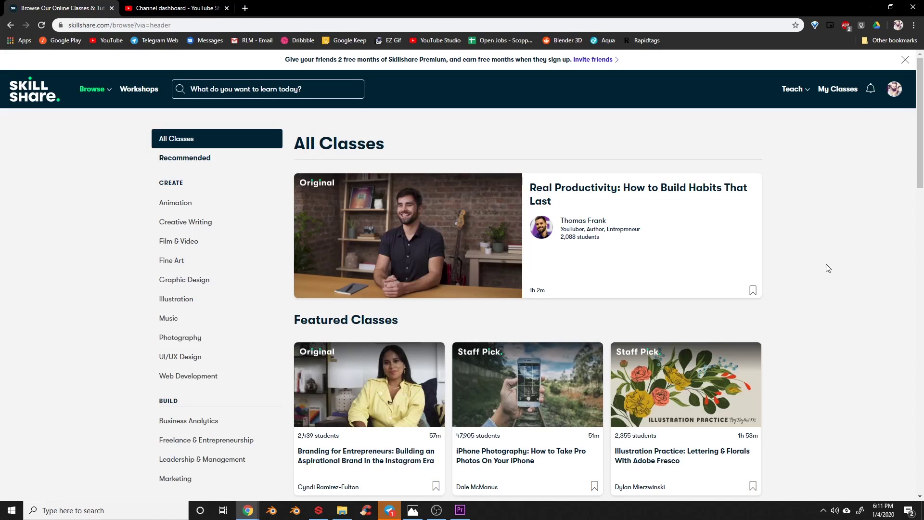
{"action": "scroll", "coordinate": [828, 268], "scroll_direction": "down", "scroll_amount": 1}
{"action": "scroll", "coordinate": [828, 268], "scroll_direction": "down", "scroll_amount": 1}
{"action": "scroll", "coordinate": [827, 268], "scroll_direction": "down", "scroll_amount": 1}
{"action": "scroll", "coordinate": [828, 268], "scroll_direction": "down", "scroll_amount": 2}
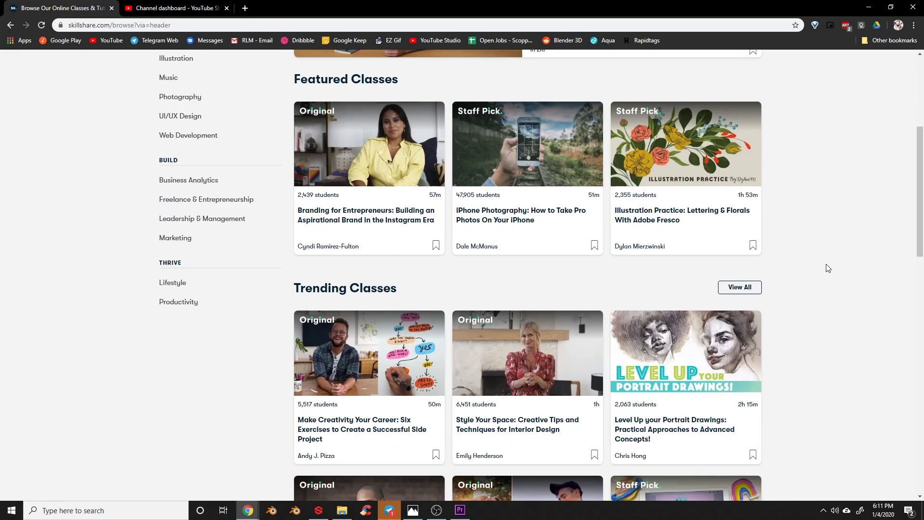
{"action": "scroll", "coordinate": [828, 268], "scroll_direction": "down", "scroll_amount": 1}
{"action": "scroll", "coordinate": [828, 267], "scroll_direction": "down", "scroll_amount": 1}
{"action": "scroll", "coordinate": [828, 268], "scroll_direction": "down", "scroll_amount": 1}
{"action": "scroll", "coordinate": [828, 268], "scroll_direction": "down", "scroll_amount": 2}
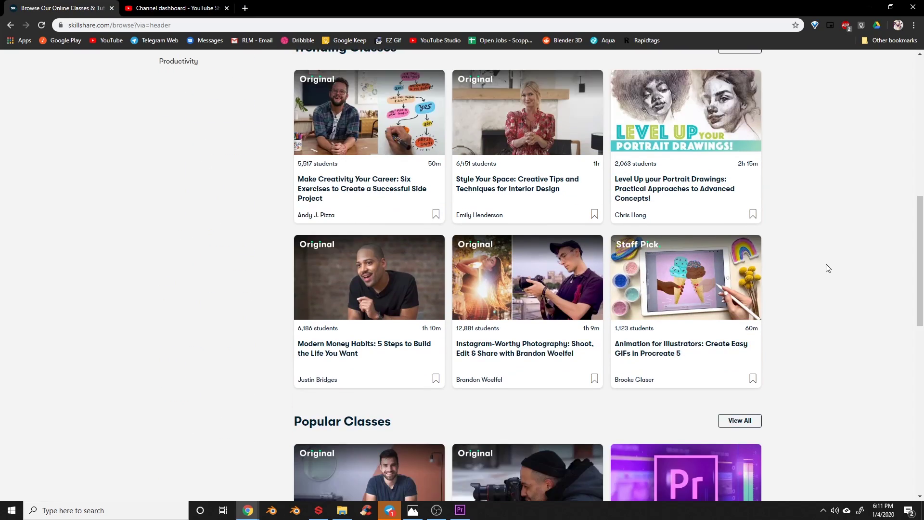
{"action": "scroll", "coordinate": [827, 269], "scroll_direction": "down", "scroll_amount": 1}
{"action": "scroll", "coordinate": [828, 268], "scroll_direction": "down", "scroll_amount": 1}
{"action": "scroll", "coordinate": [828, 268], "scroll_direction": "down", "scroll_amount": 1}
{"action": "scroll", "coordinate": [827, 267], "scroll_direction": "down", "scroll_amount": 2}
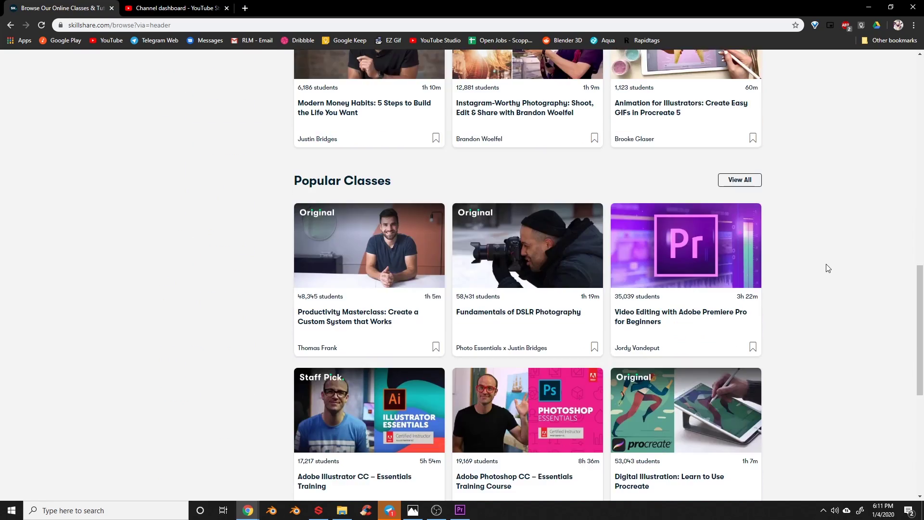
{"action": "scroll", "coordinate": [883, 364], "scroll_direction": "down", "scroll_amount": 1}
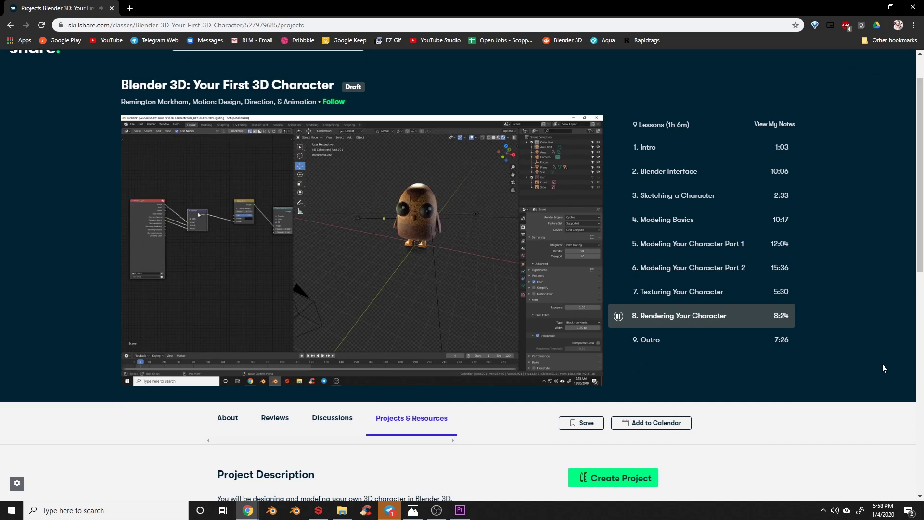
{"action": "scroll", "coordinate": [882, 365], "scroll_direction": "down", "scroll_amount": 1}
{"action": "scroll", "coordinate": [882, 364], "scroll_direction": "down", "scroll_amount": 1}
{"action": "scroll", "coordinate": [883, 365], "scroll_direction": "down", "scroll_amount": 2}
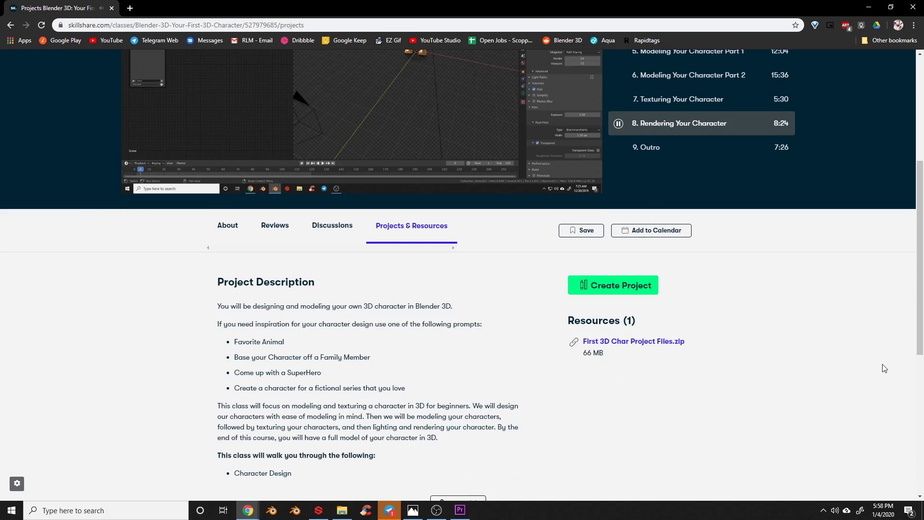
{"action": "scroll", "coordinate": [883, 363], "scroll_direction": "down", "scroll_amount": 1}
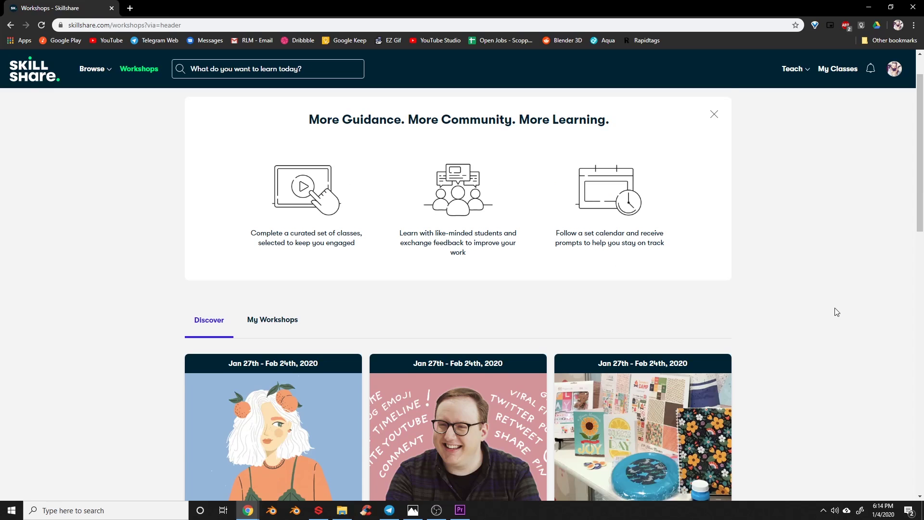
{"action": "scroll", "coordinate": [837, 312], "scroll_direction": "down", "scroll_amount": 1}
{"action": "scroll", "coordinate": [837, 312], "scroll_direction": "down", "scroll_amount": 1}
{"action": "scroll", "coordinate": [836, 312], "scroll_direction": "down", "scroll_amount": 1}
{"action": "scroll", "coordinate": [837, 312], "scroll_direction": "down", "scroll_amount": 1}
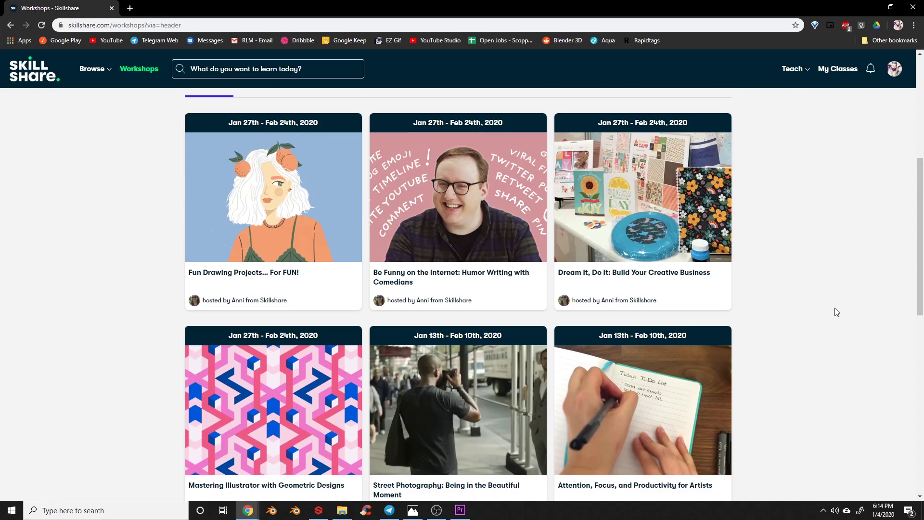
{"action": "scroll", "coordinate": [836, 313], "scroll_direction": "down", "scroll_amount": 1}
{"action": "scroll", "coordinate": [837, 312], "scroll_direction": "down", "scroll_amount": 1}
{"action": "scroll", "coordinate": [836, 312], "scroll_direction": "down", "scroll_amount": 1}
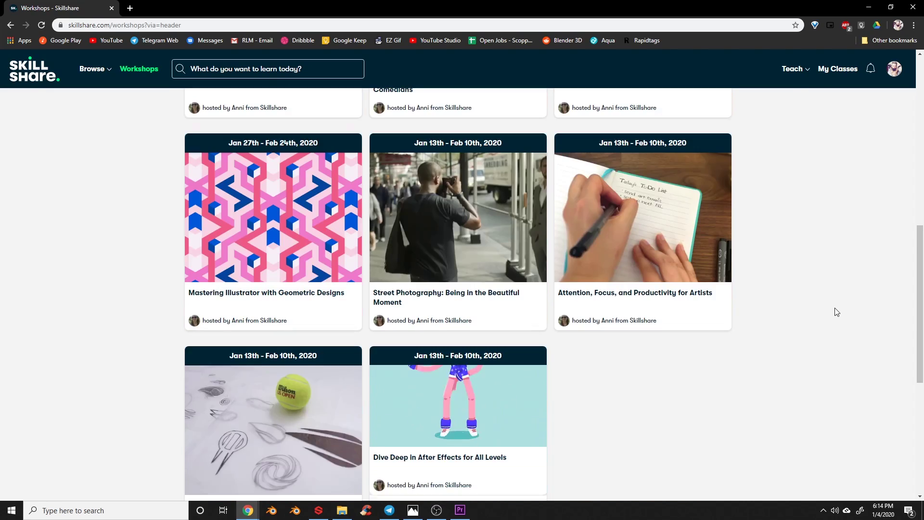
{"action": "scroll", "coordinate": [837, 312], "scroll_direction": "down", "scroll_amount": 1}
{"action": "scroll", "coordinate": [836, 312], "scroll_direction": "down", "scroll_amount": 1}
{"action": "scroll", "coordinate": [836, 312], "scroll_direction": "down", "scroll_amount": 1}
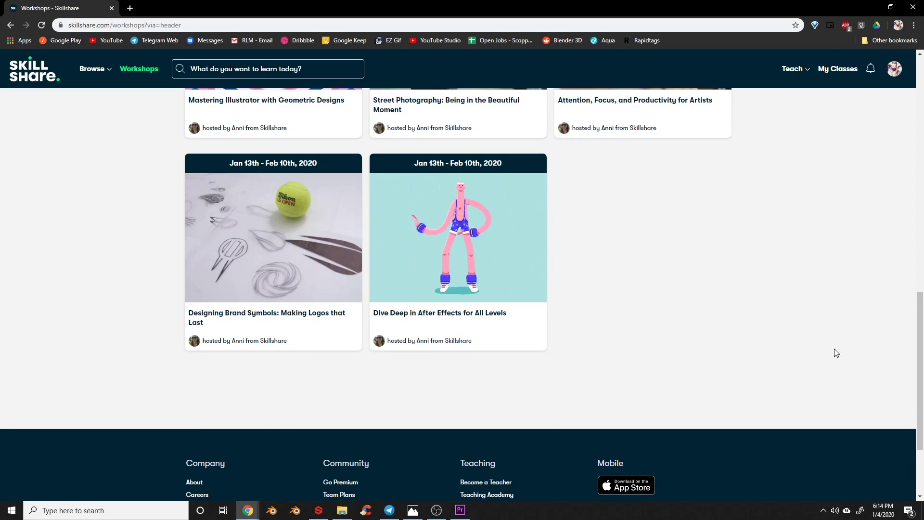